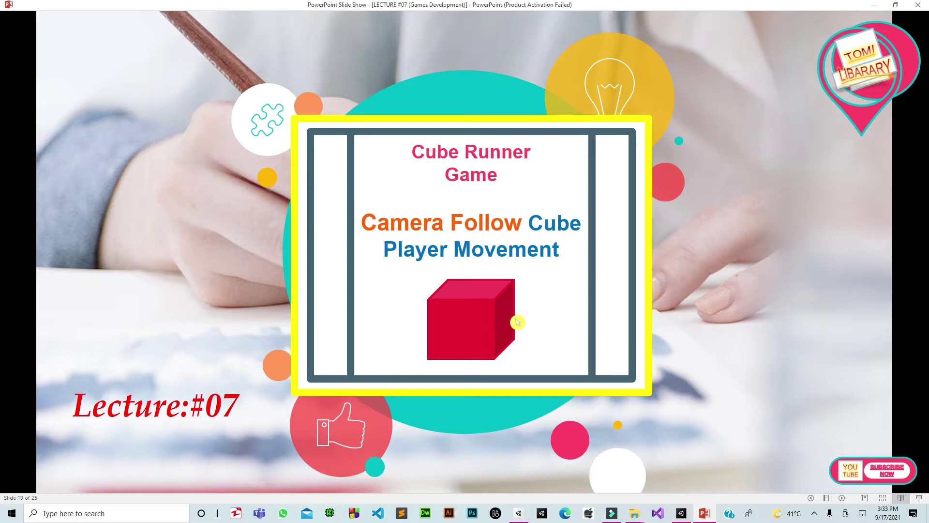
- Leave the Cube Runner lecture slide and bring the Unity editor forward
click(681, 513)
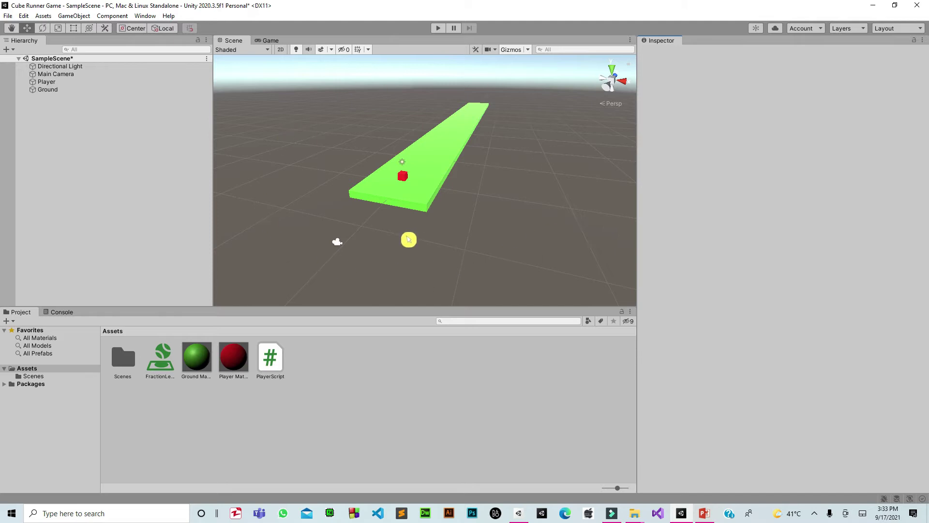
- Give Ground a Scale Z of 1000 and Position Z of 490, then start Play mode
click(425, 197)
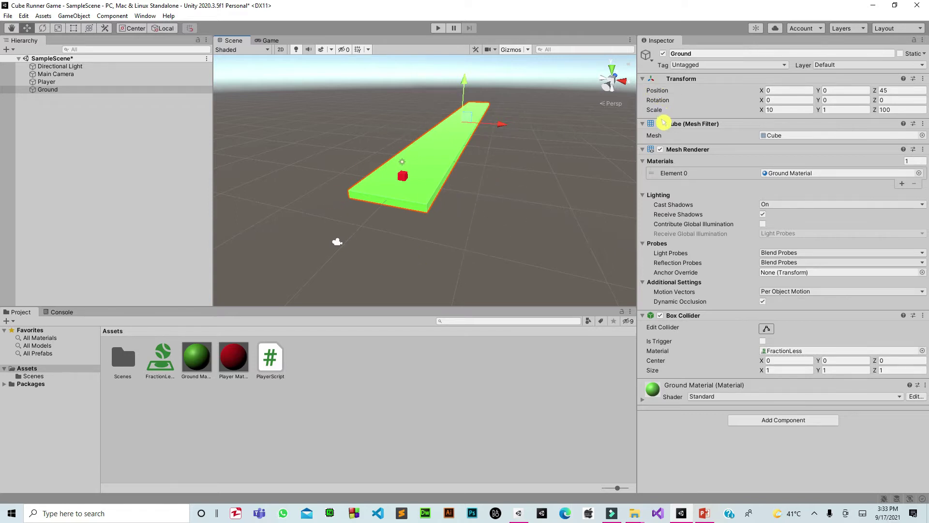
click(77, 92)
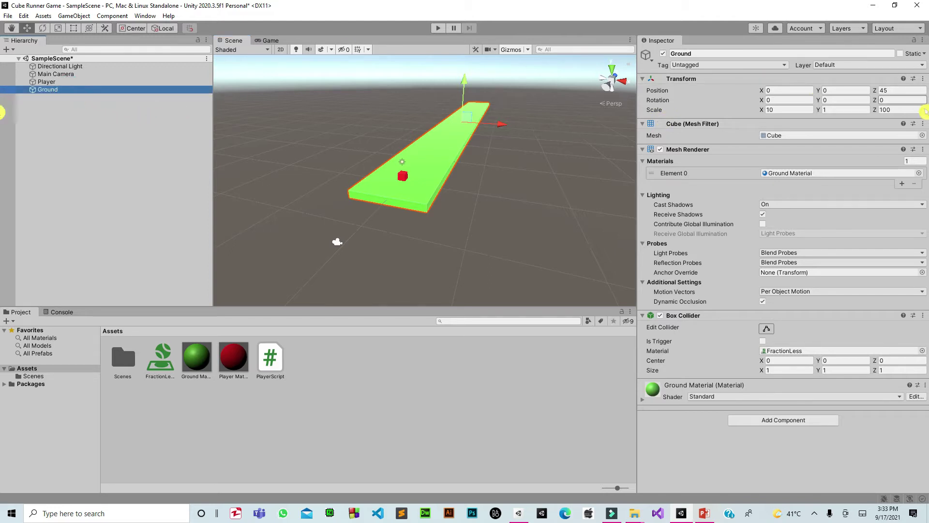
click(901, 108)
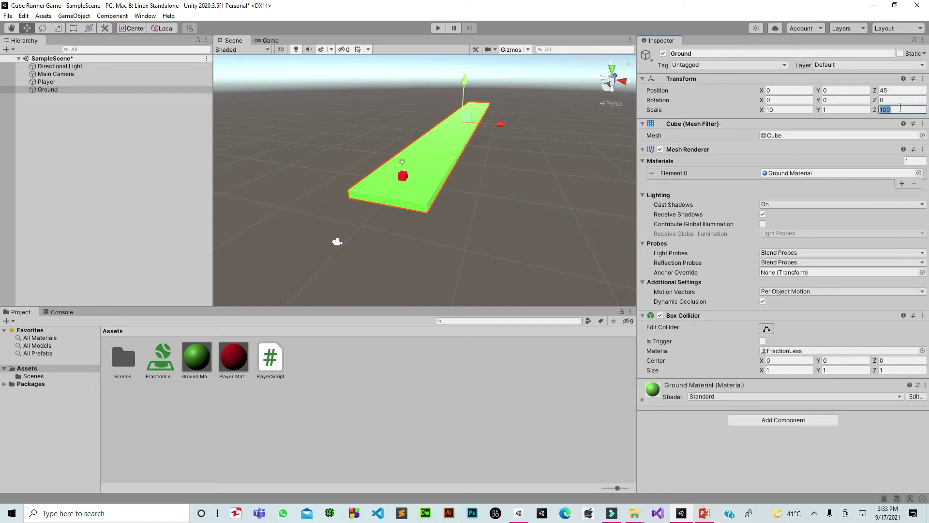
text(1000)
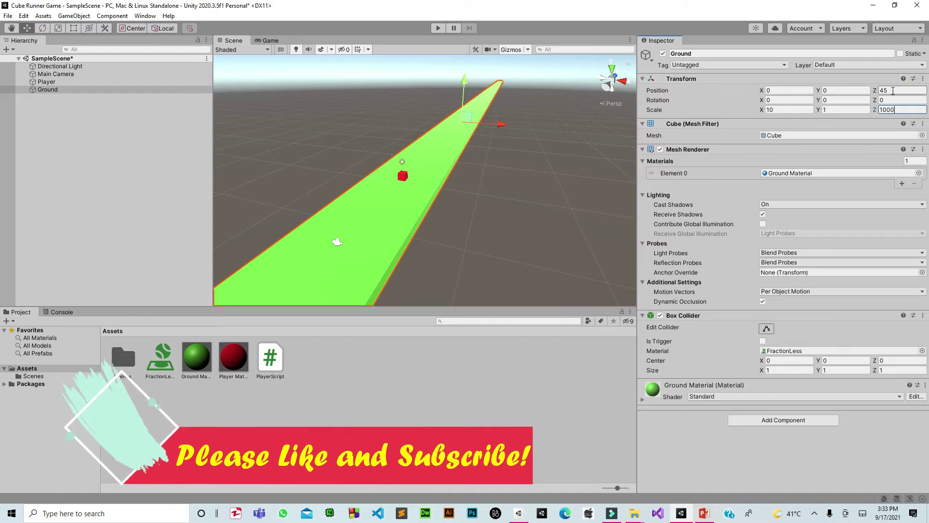
click(893, 90)
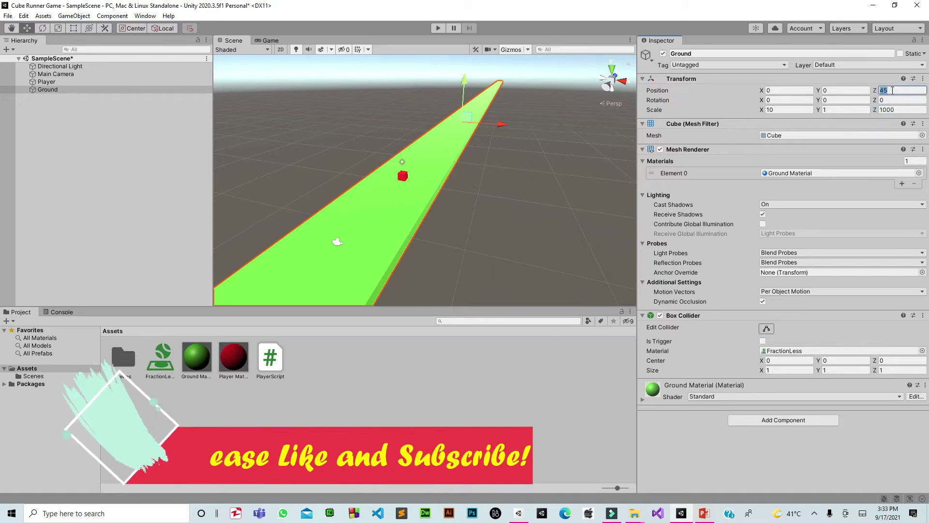
text(490)
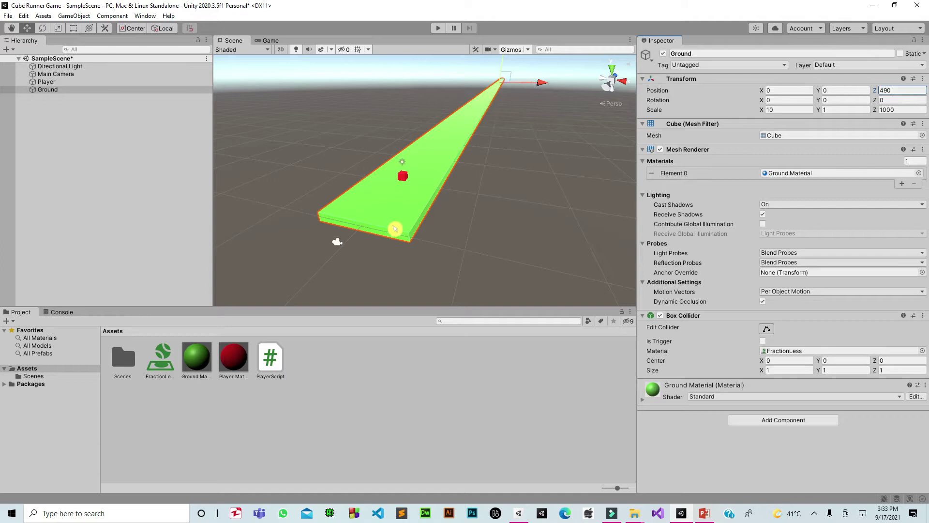
click(532, 211)
click(440, 29)
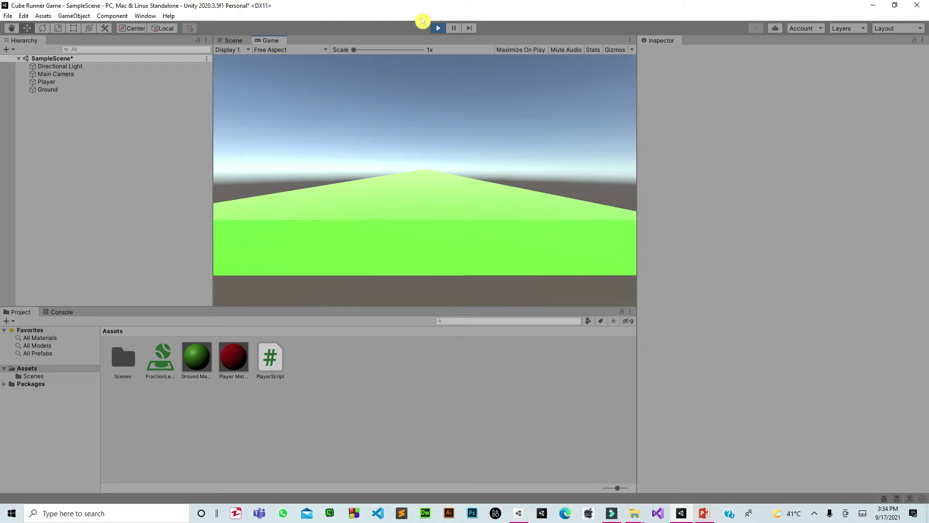
- Stop Play mode after watching the Player slide down the lengthened track
click(442, 28)
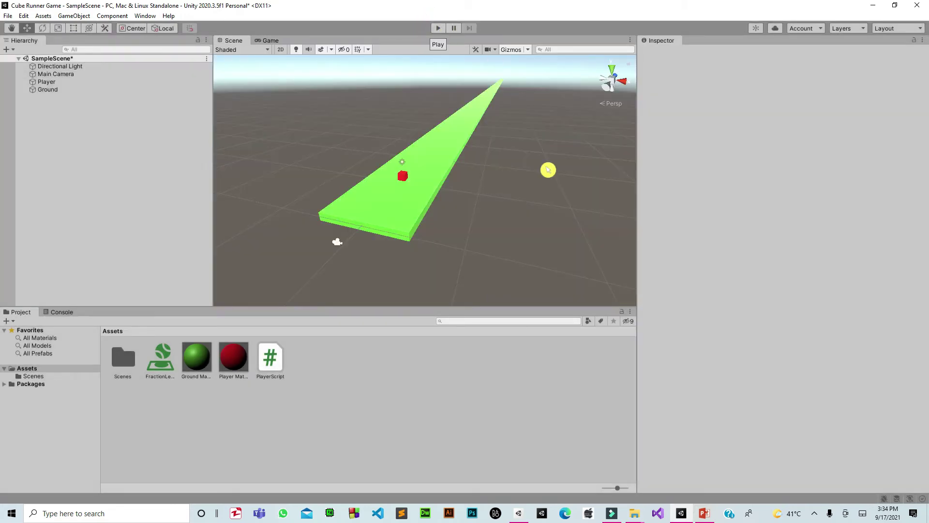
- Parent Main Camera under the Player cube in the Hierarchy
click(80, 75)
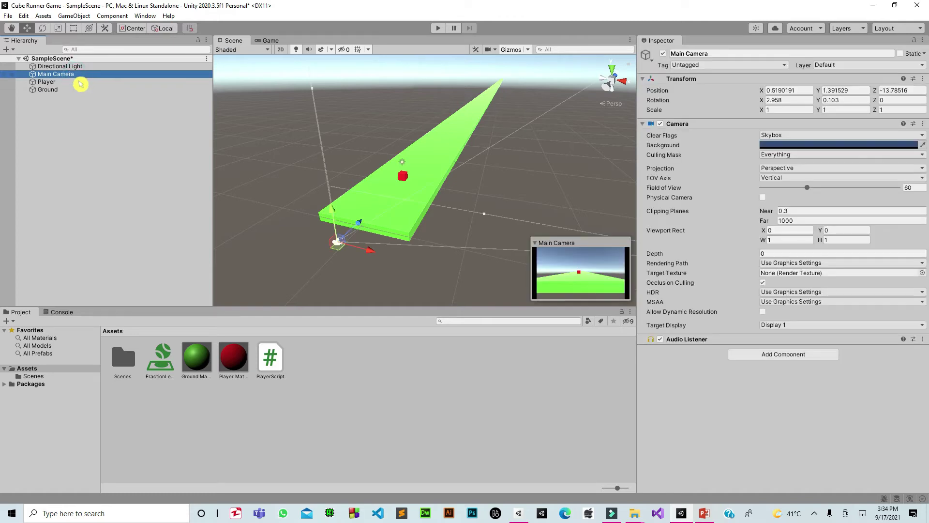
click(52, 82)
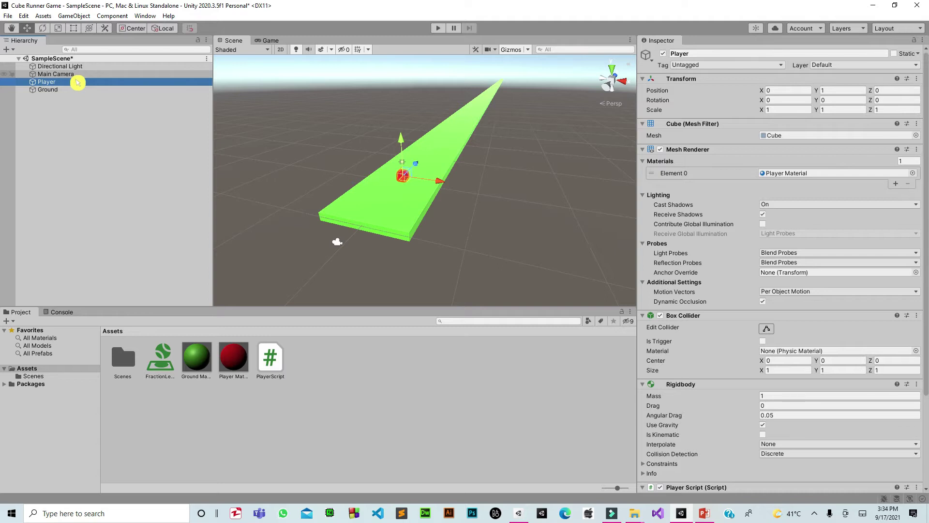
click(69, 77)
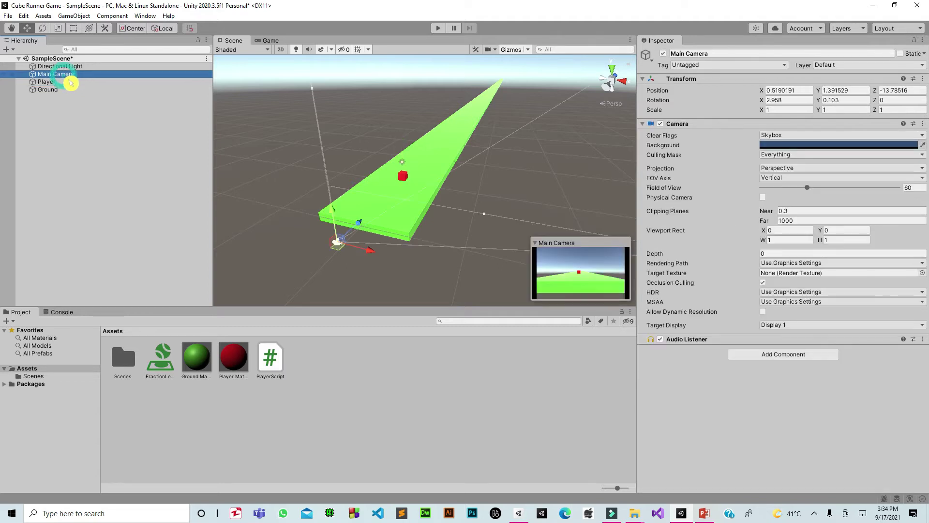
key(Down)
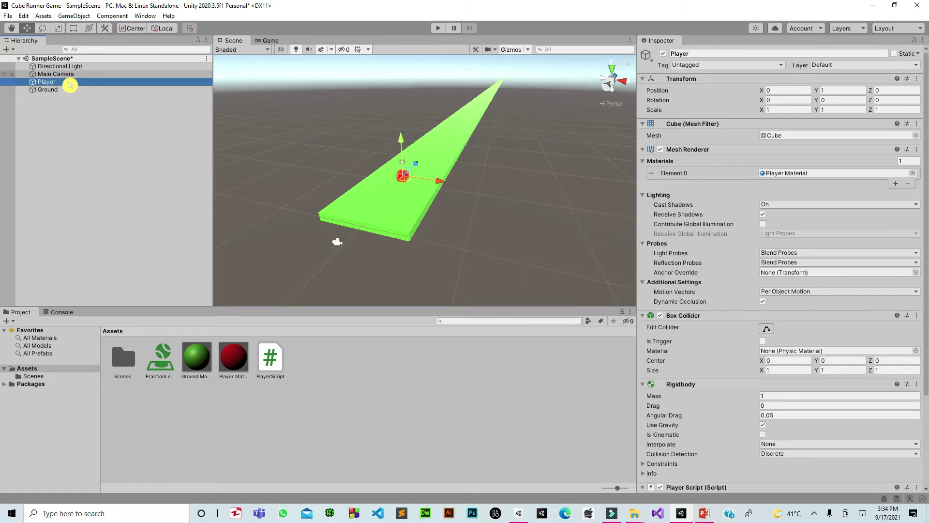
click(66, 75)
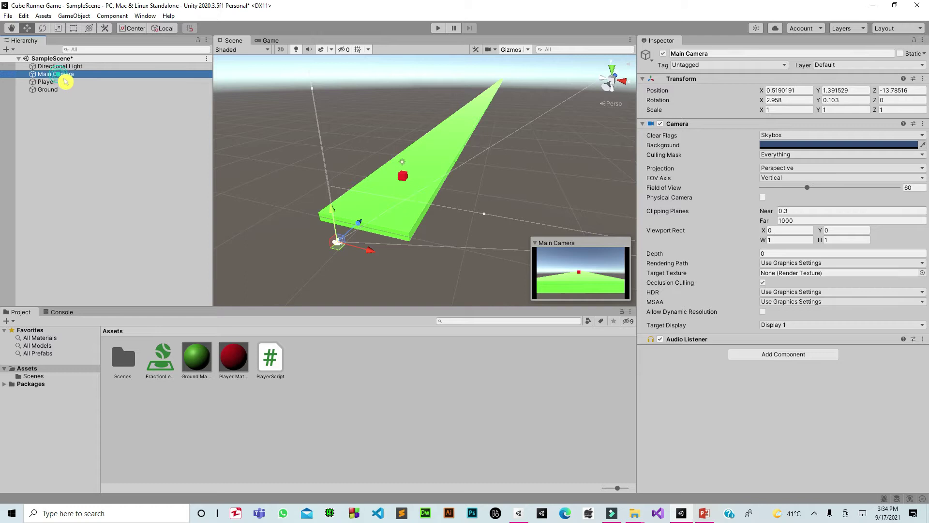
drag(66, 85, 53, 90)
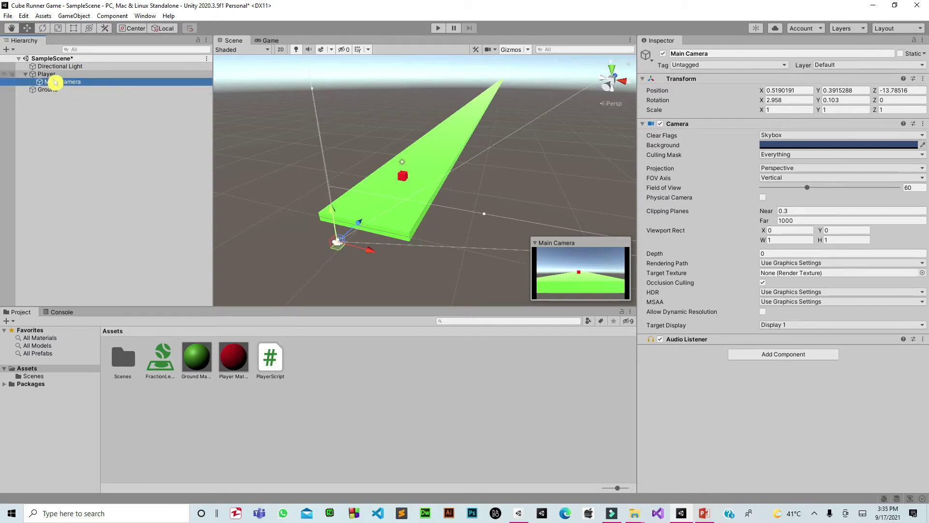
- Play-test the scene, steering Player left and right with A and D, then stop
click(46, 75)
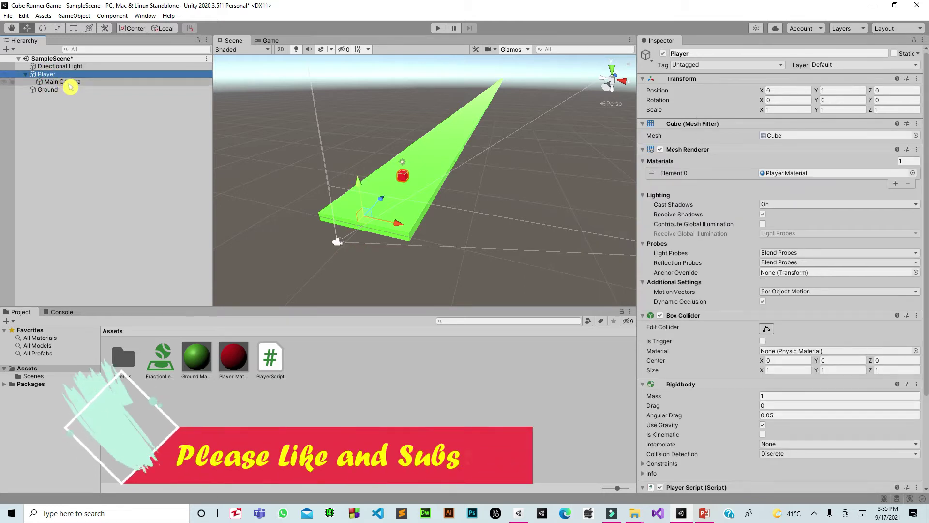
click(440, 28)
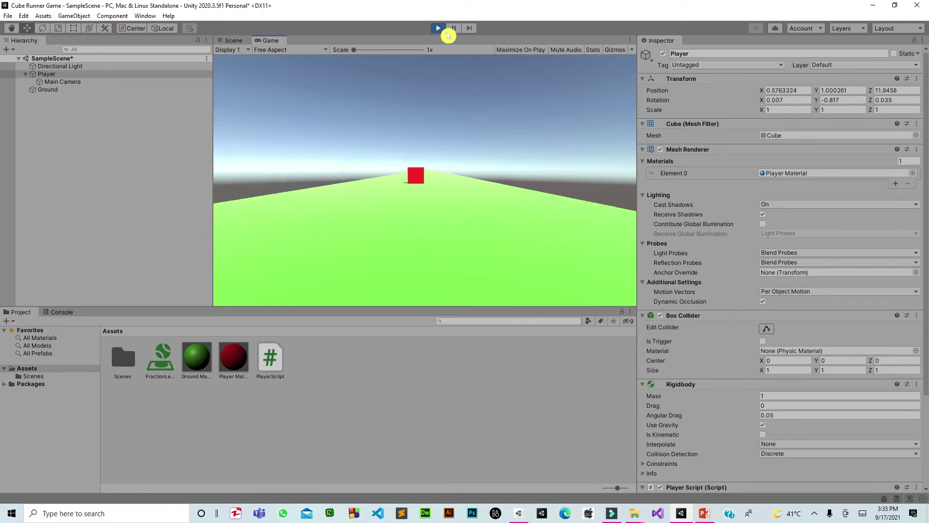
key(a)
key(d)
key(a)
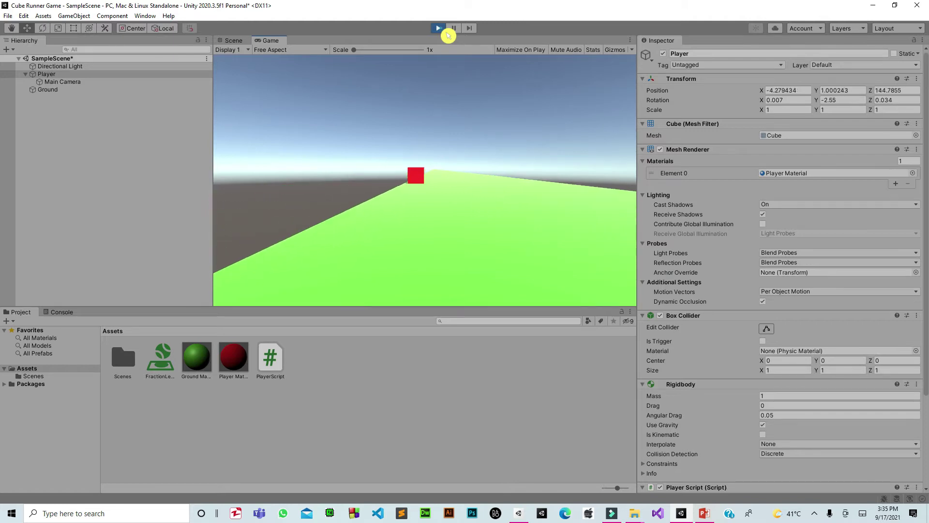
click(441, 29)
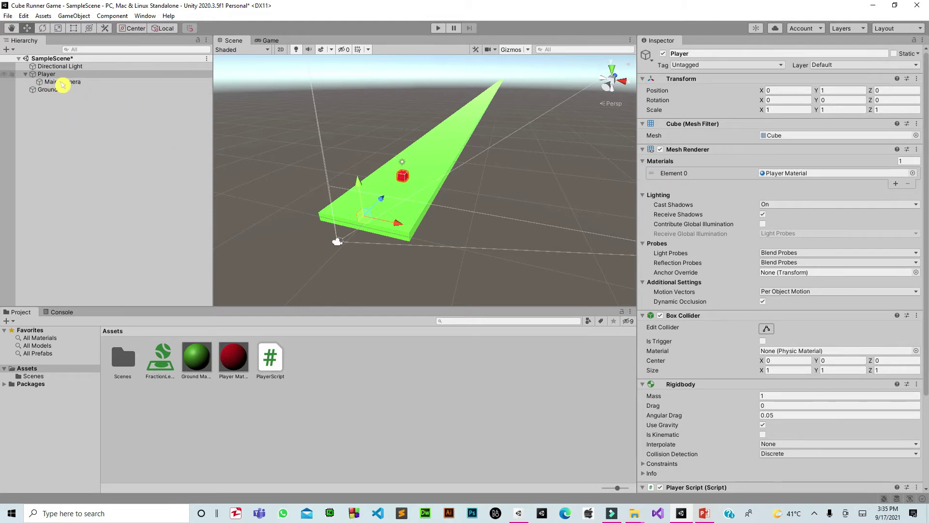
- Keep Main Camera under Player and frame the Ground track in the Scene view
drag(63, 83, 65, 84)
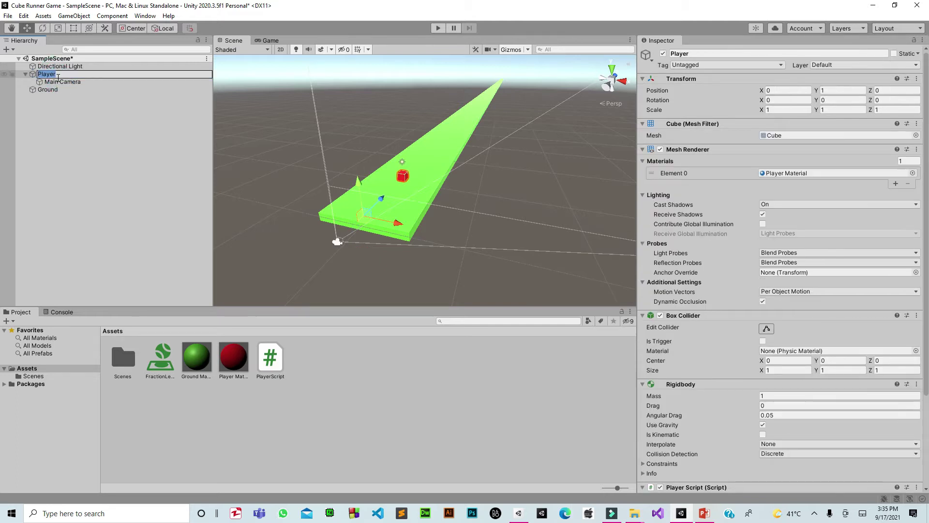
click(65, 83)
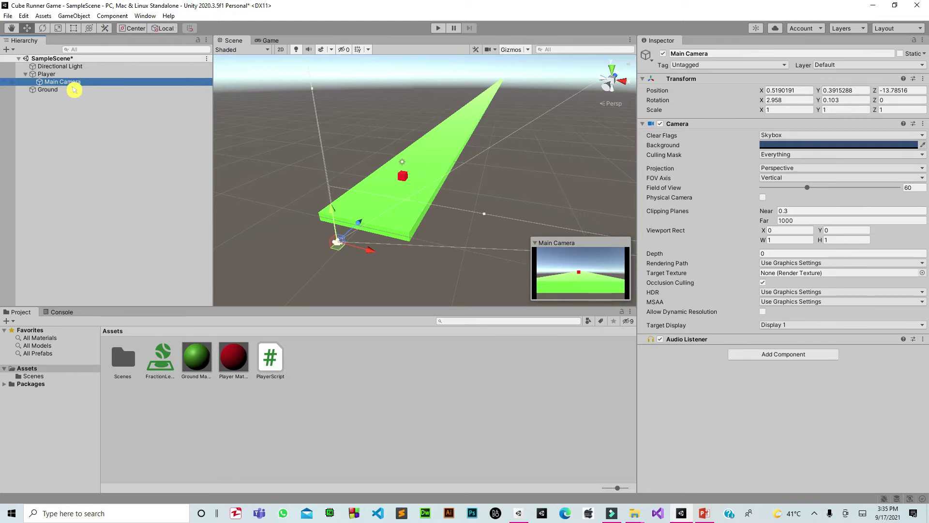
drag(62, 82, 63, 84)
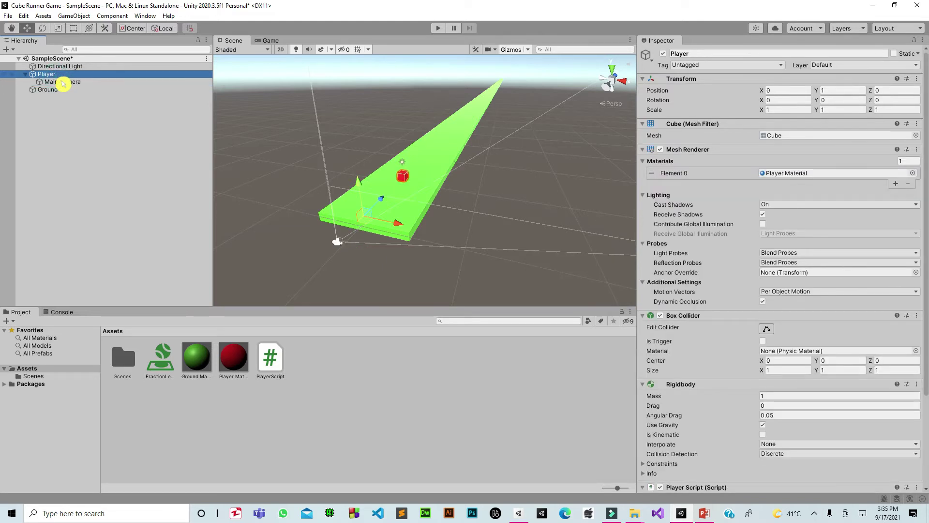
click(65, 97)
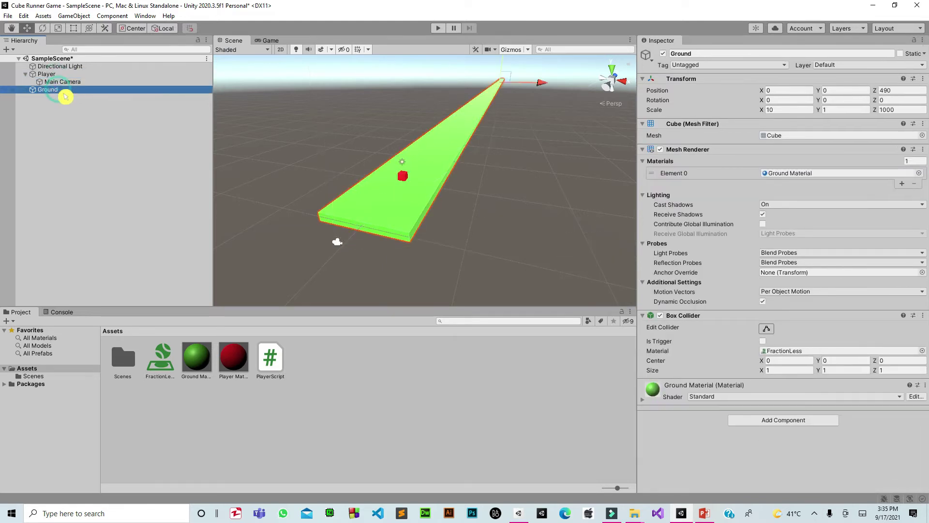
key(f)
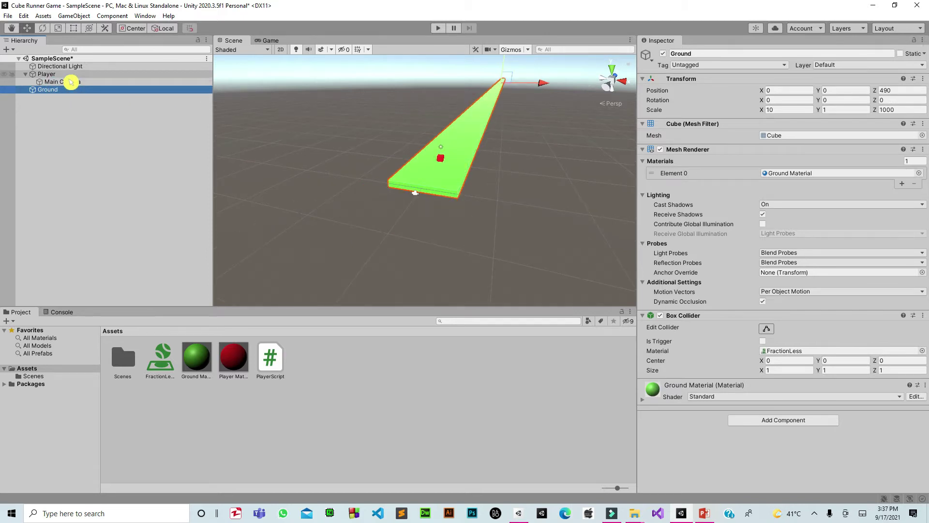
click(70, 76)
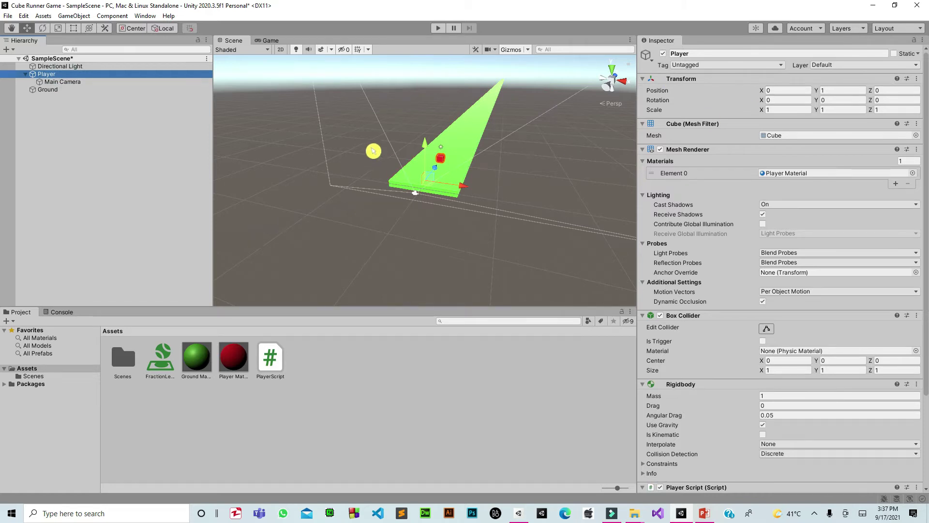
- Inspect the Ground, Player and Main Camera components in turn, ending on the camera view
click(476, 131)
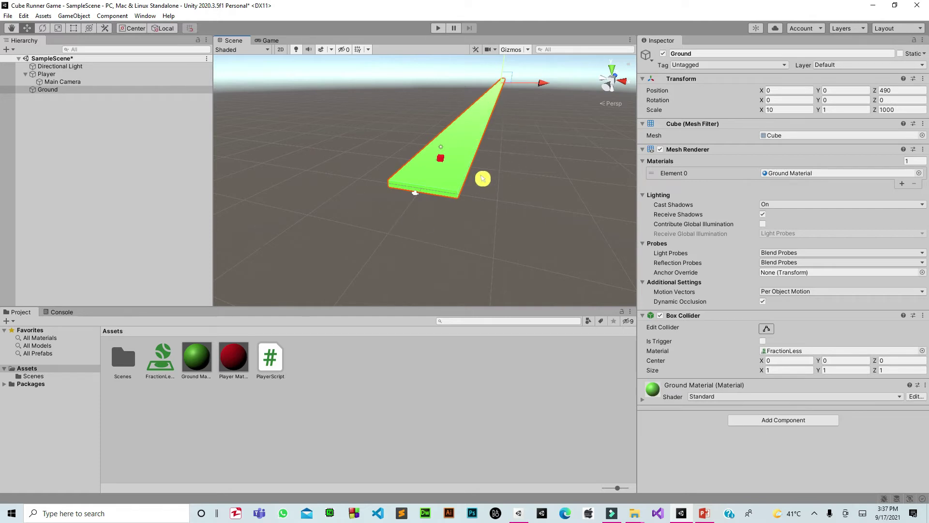
click(81, 75)
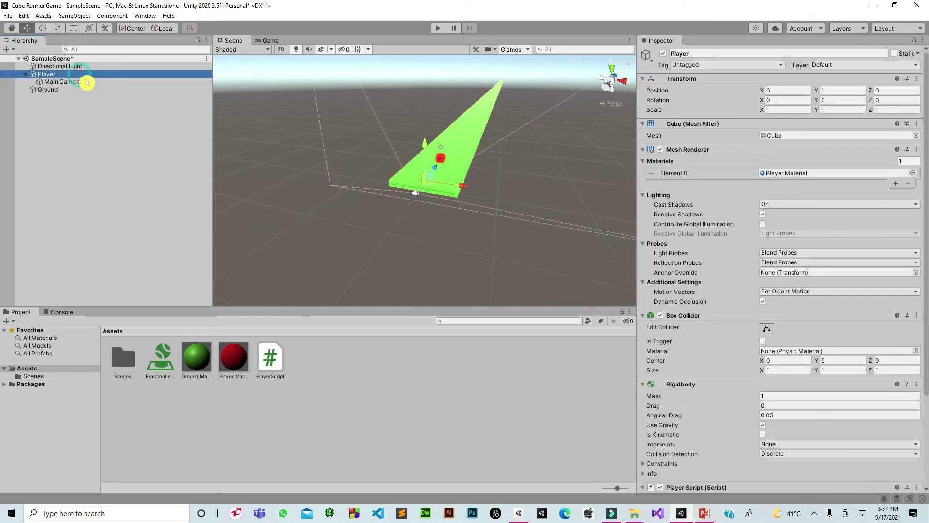
click(87, 100)
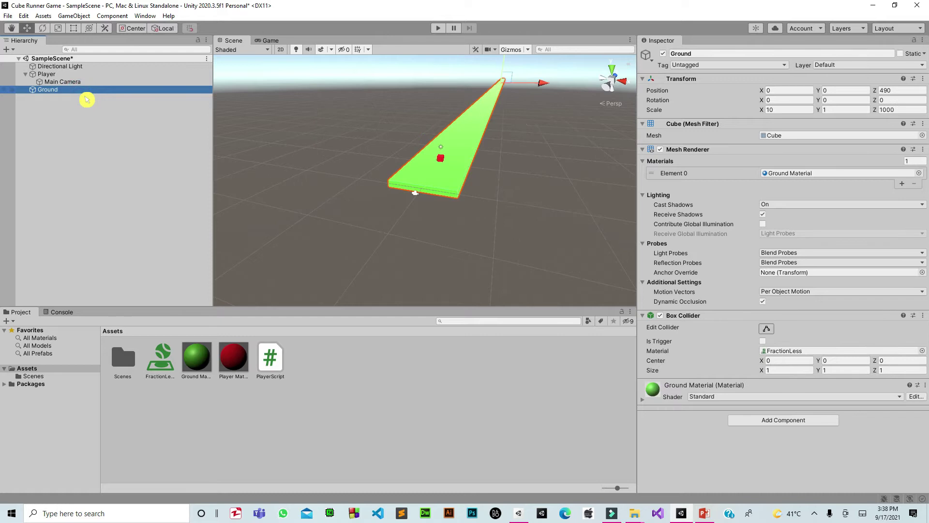
click(57, 82)
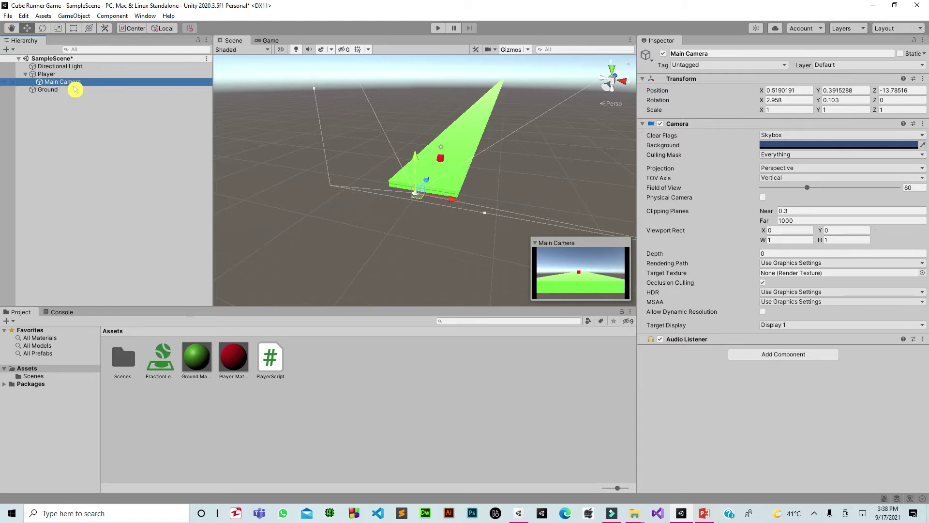
click(48, 90)
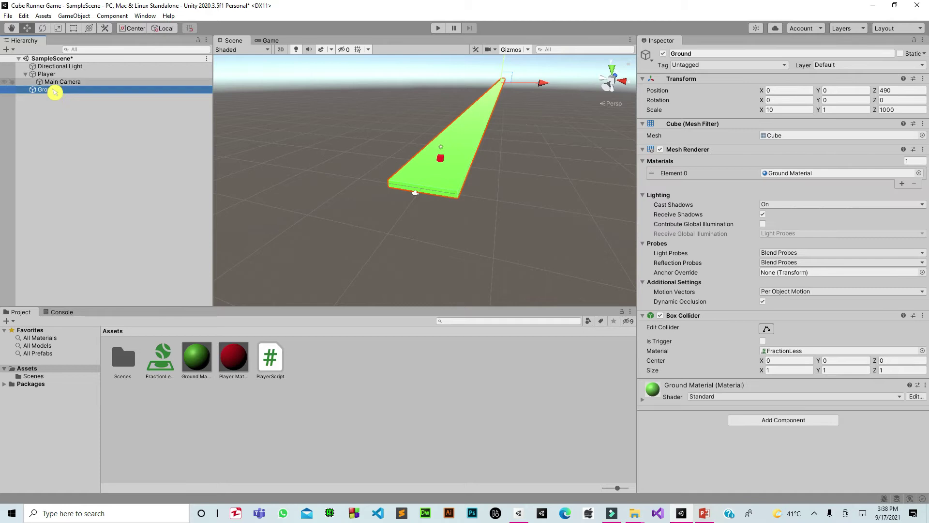
click(51, 74)
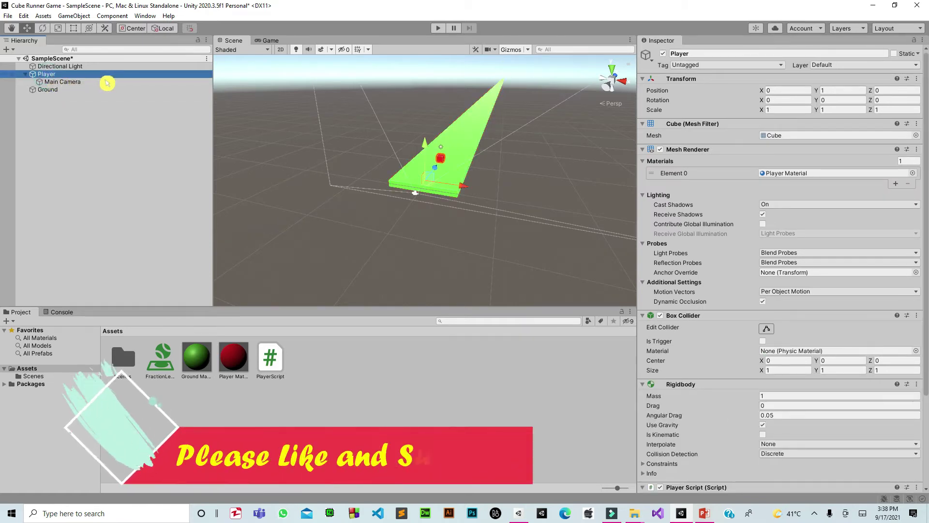
click(76, 83)
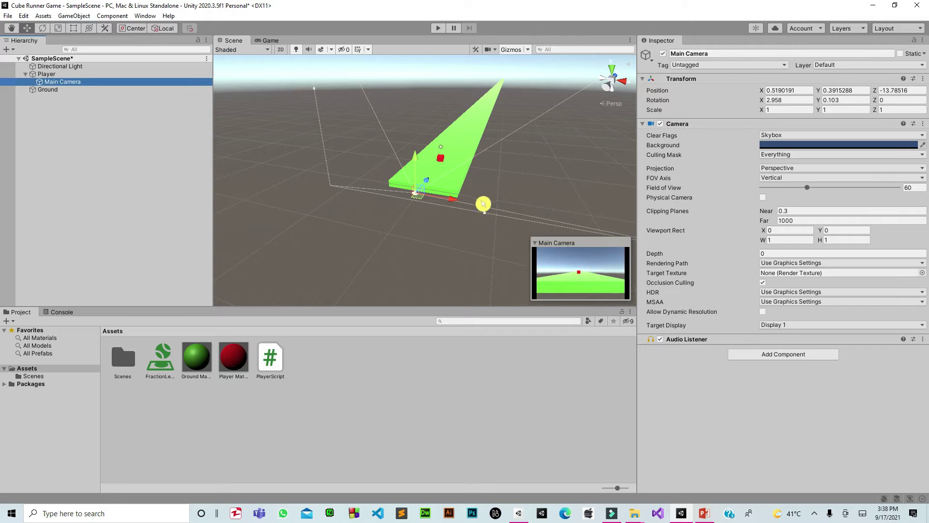
- Place Main Camera at about (1.65, 0.58, -9.34), behind and above the red cube
drag(433, 187, 455, 177)
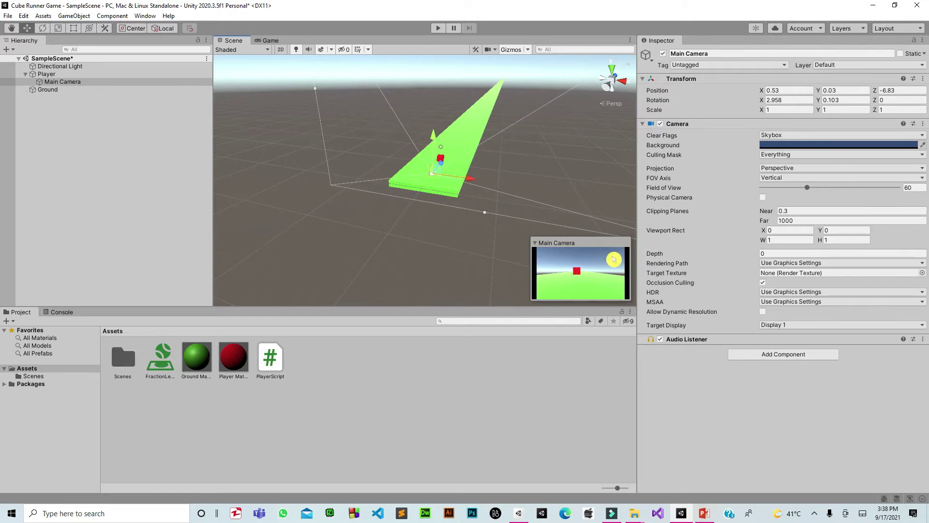
drag(449, 170, 442, 177)
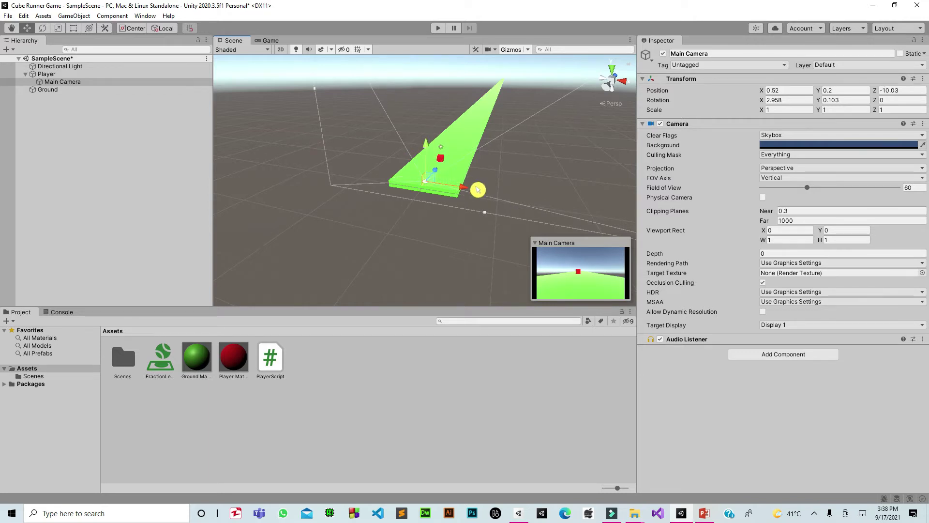
mouse_move(469, 194)
mouse_down()
mouse_move(483, 195)
mouse_move(470, 192)
mouse_up()
drag(471, 194, 474, 191)
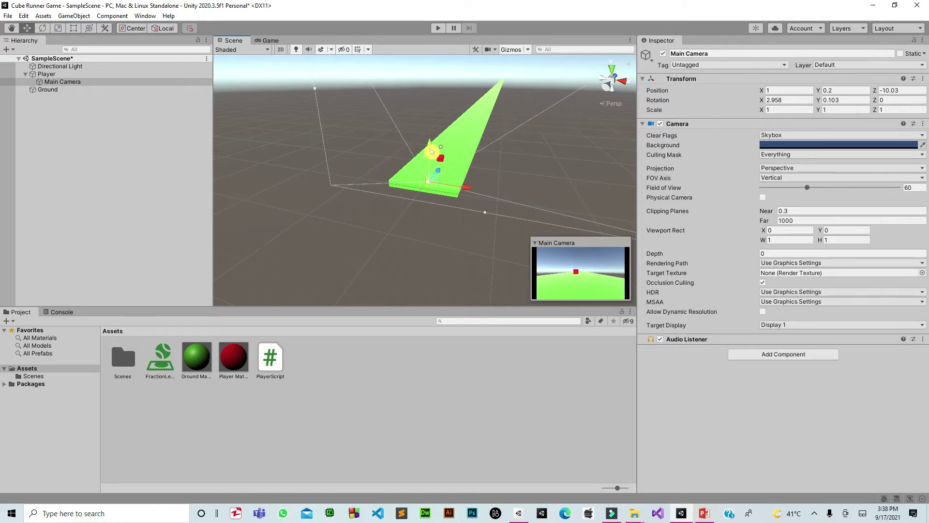
drag(437, 153, 424, 141)
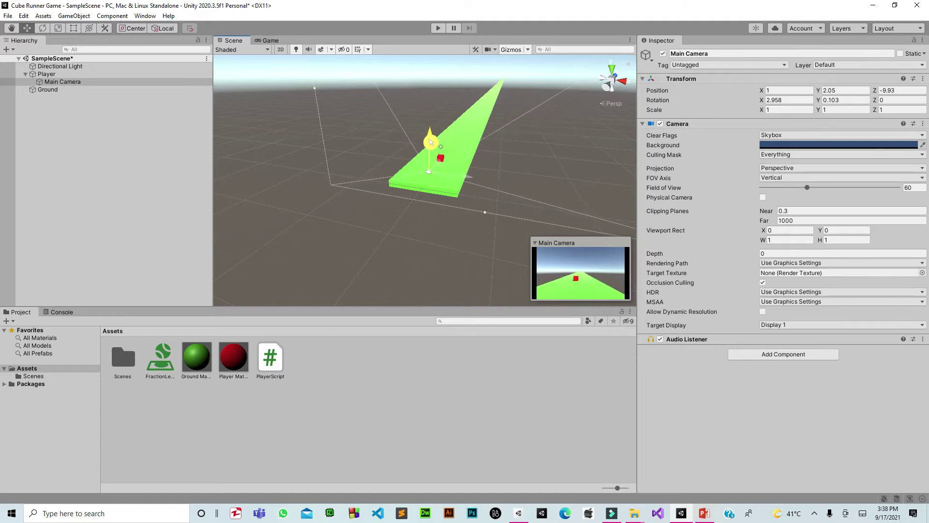
drag(425, 143, 433, 136)
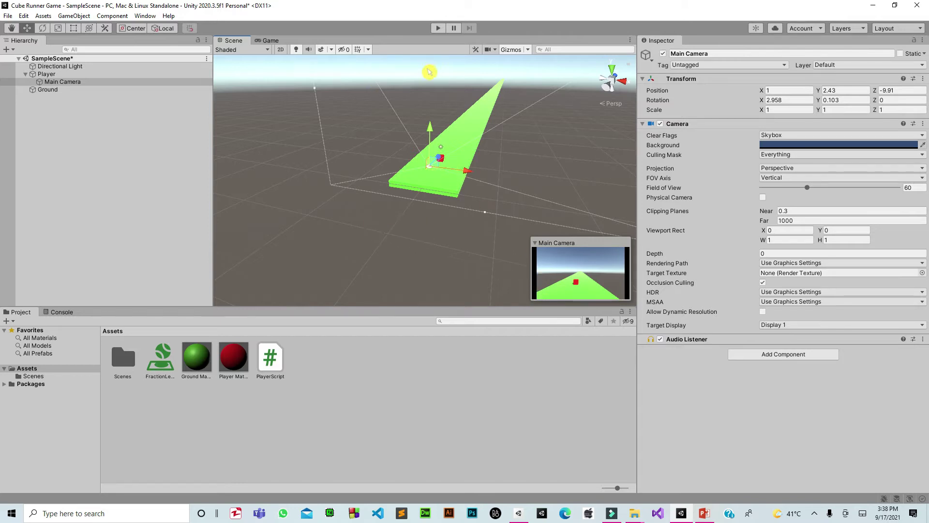
drag(437, 130, 438, 140)
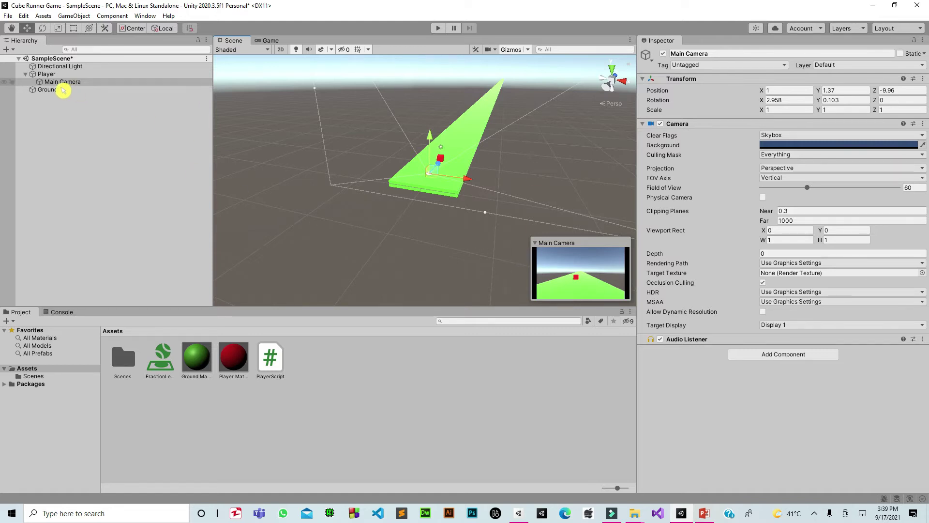
click(54, 74)
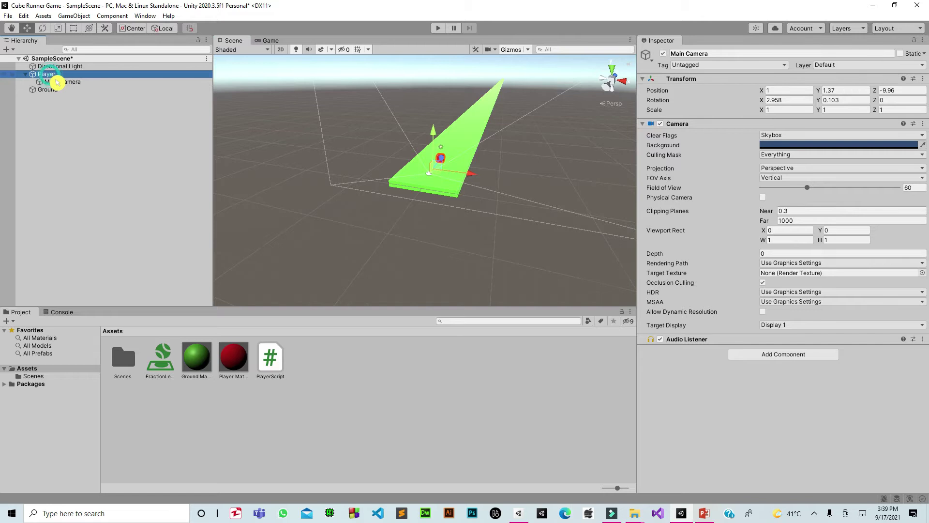
click(61, 83)
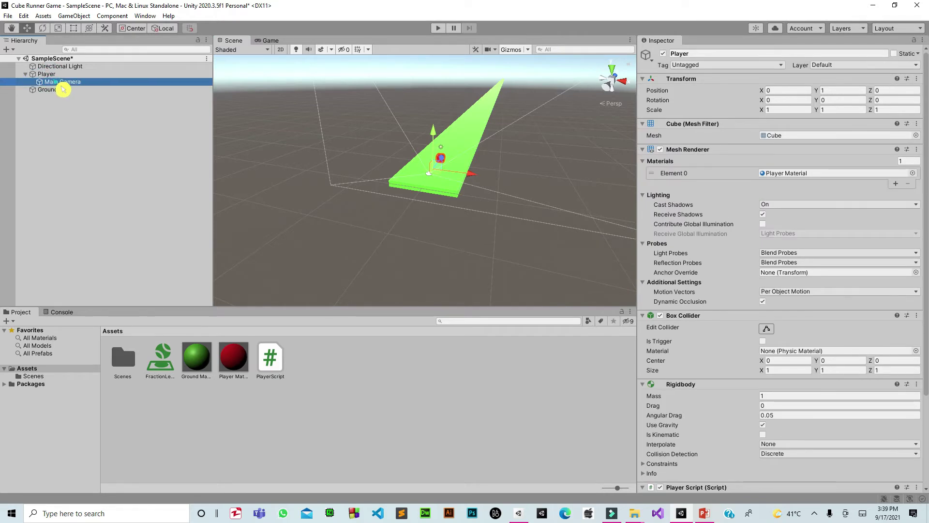
mouse_move(444, 170)
mouse_down()
mouse_move(453, 153)
mouse_move(441, 149)
mouse_up()
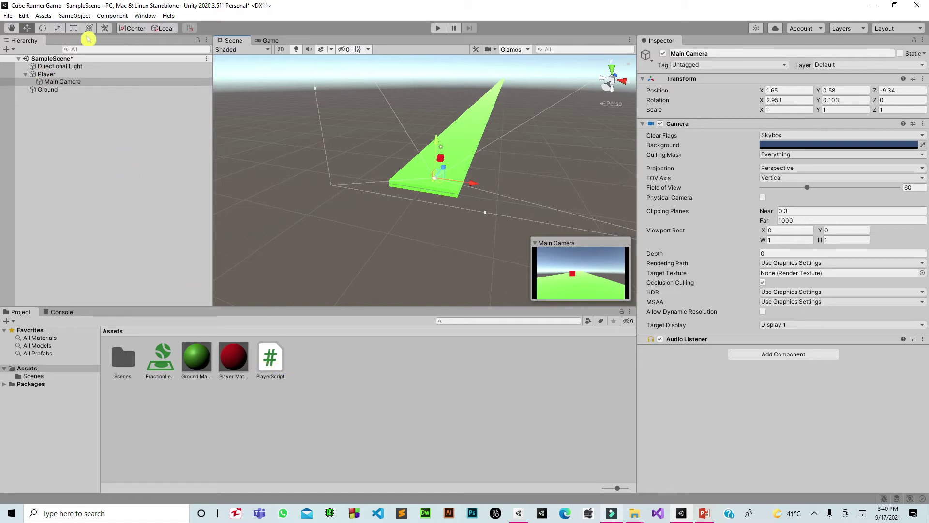
- Move Main Camera out from under Player to the Hierarchy root
click(115, 104)
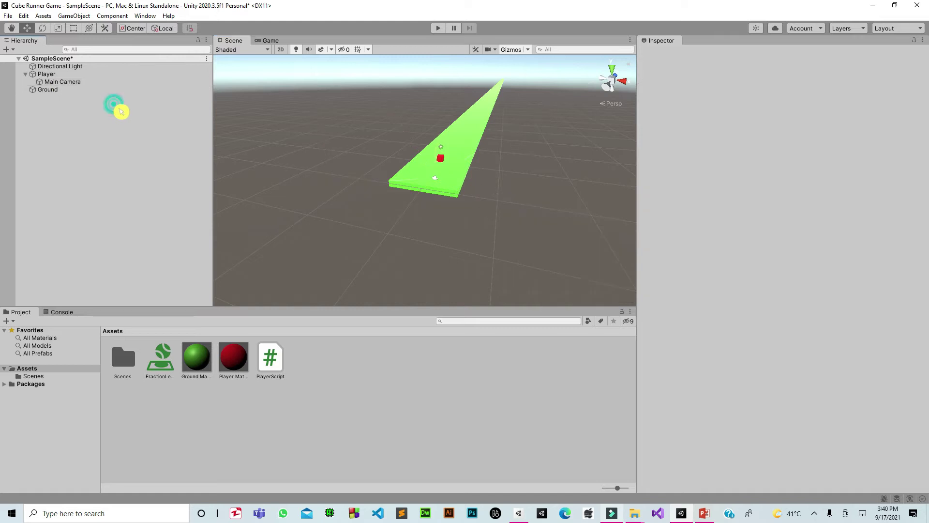
click(79, 83)
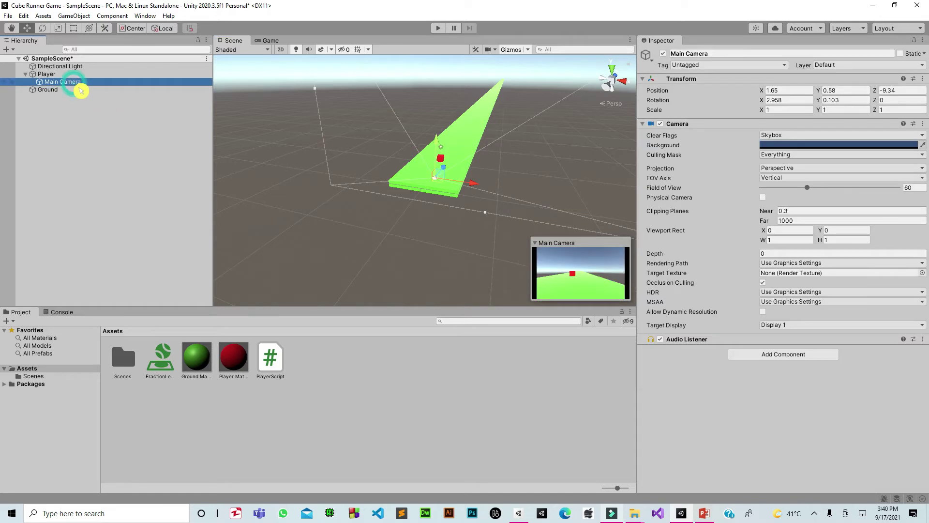
mouse_move(67, 88)
mouse_down()
mouse_move(59, 73)
mouse_move(64, 79)
mouse_up()
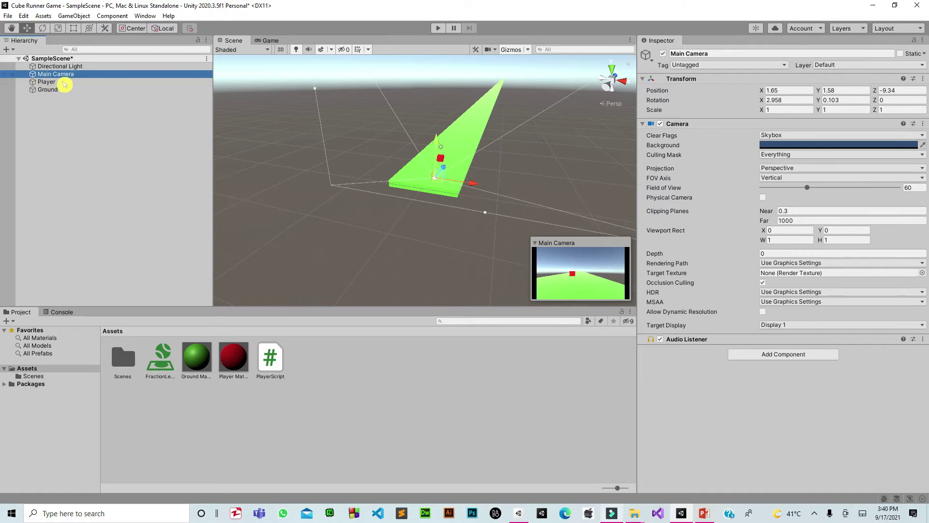
click(66, 85)
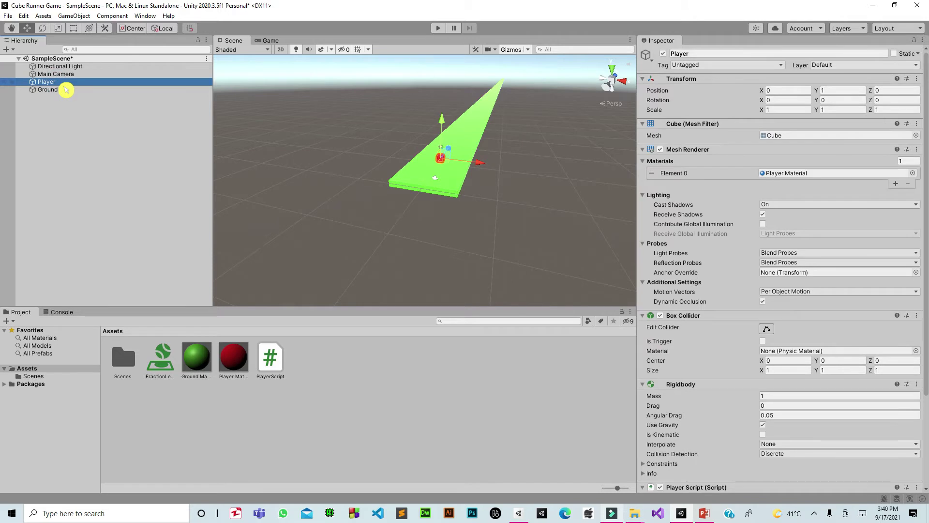
click(95, 125)
- Compare Player and Main Camera settings, then bring up Add Component for the camera
click(71, 76)
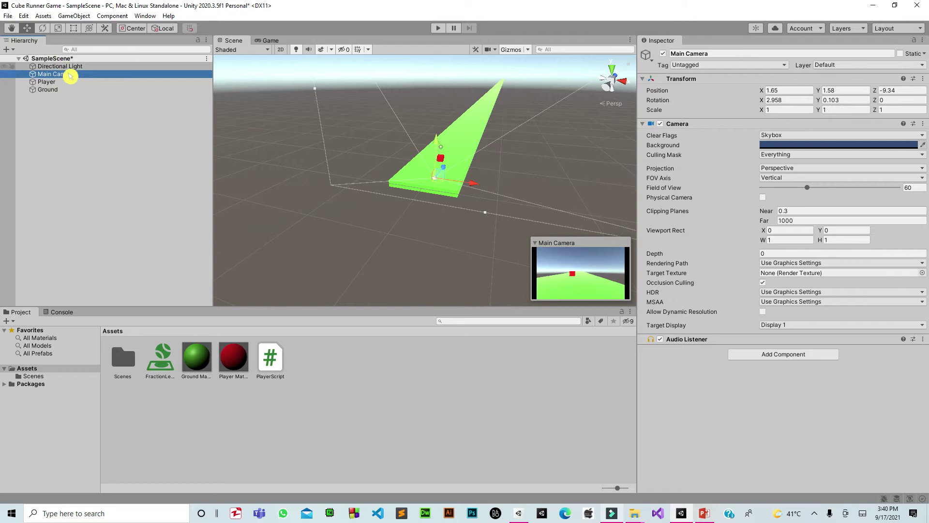
click(70, 83)
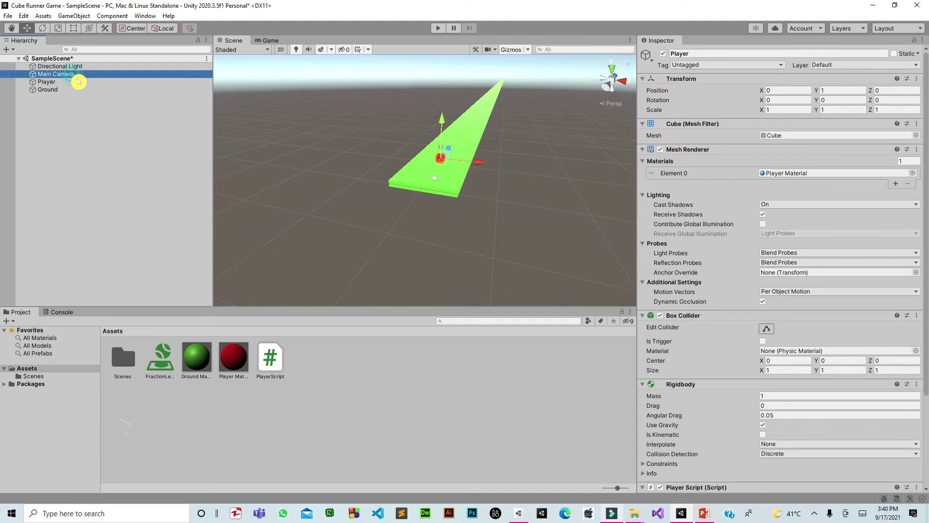
click(73, 75)
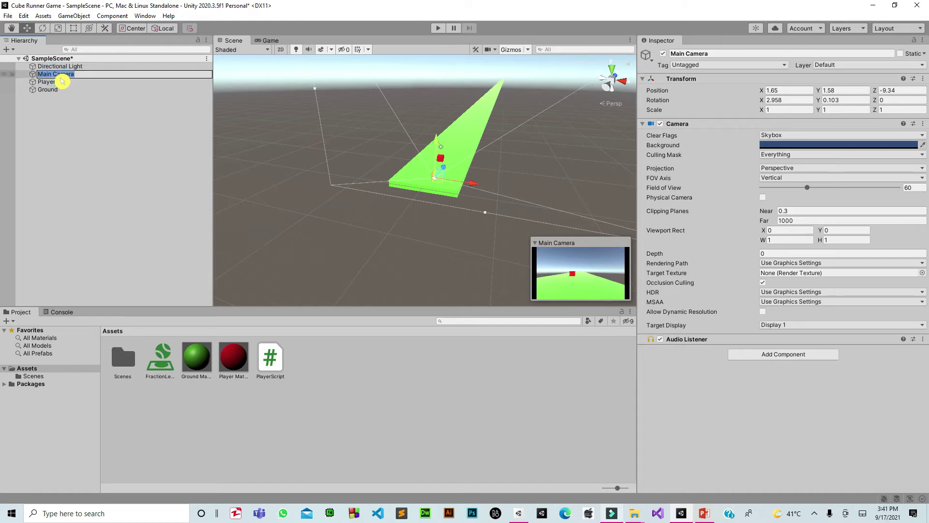
click(126, 104)
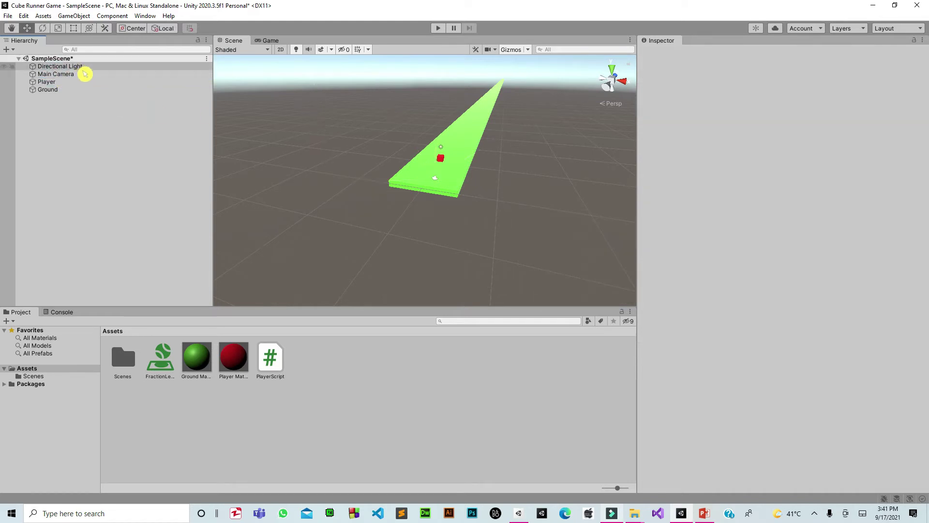
click(87, 76)
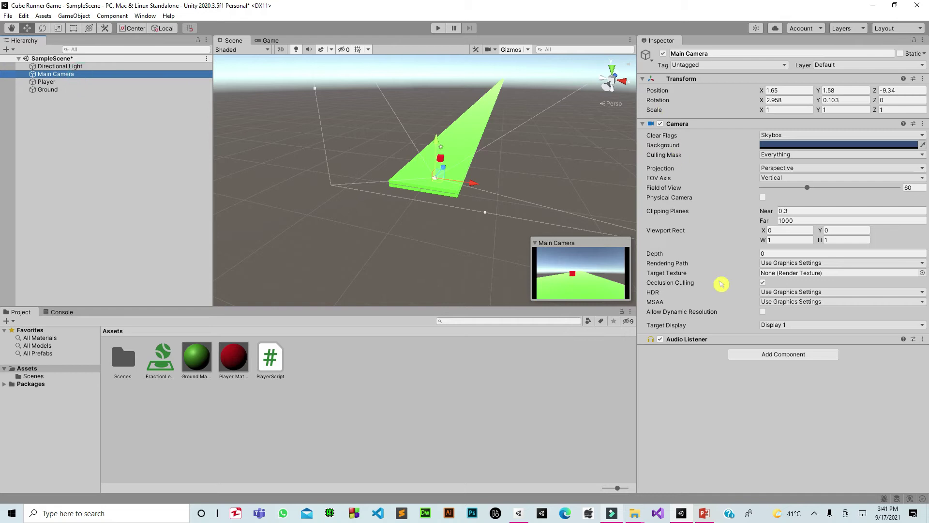
click(785, 357)
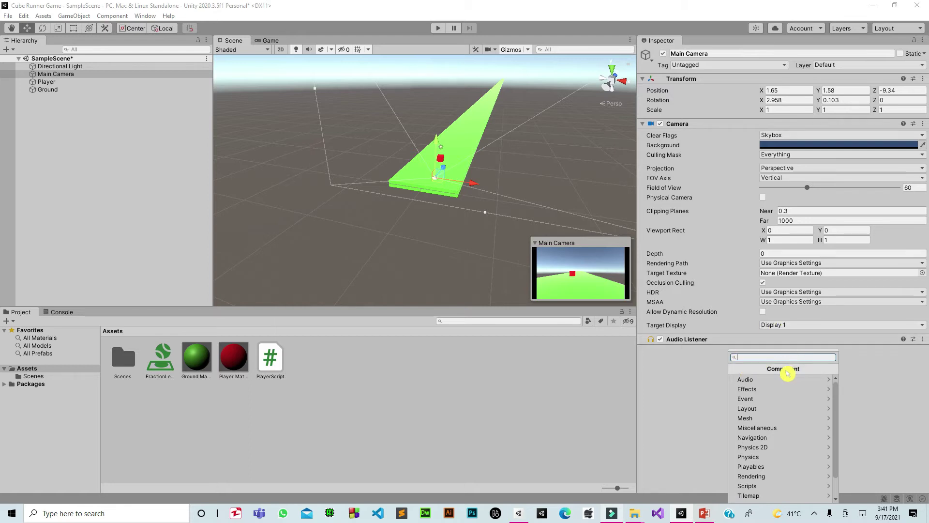
- Create a new FollowPlayer script, attach it to Main Camera, and select it in Assets
text(F)
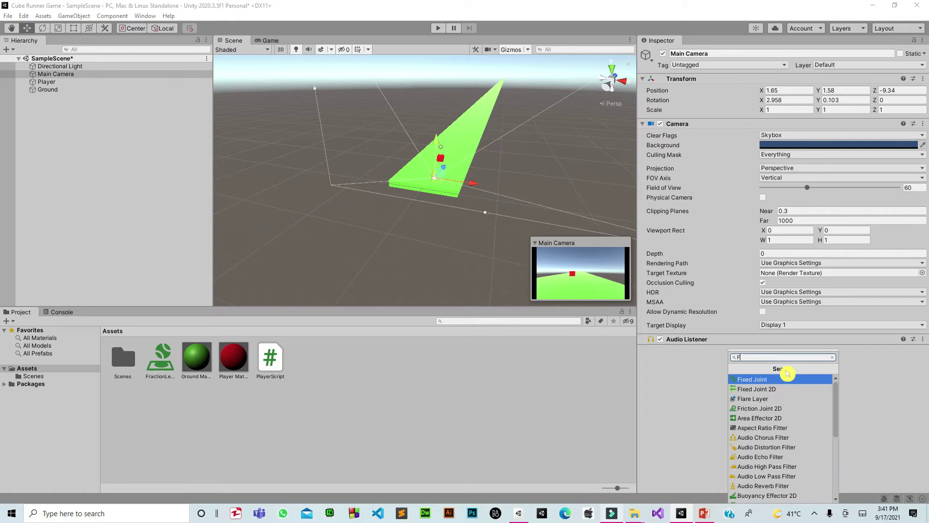
text(ollowPlayer)
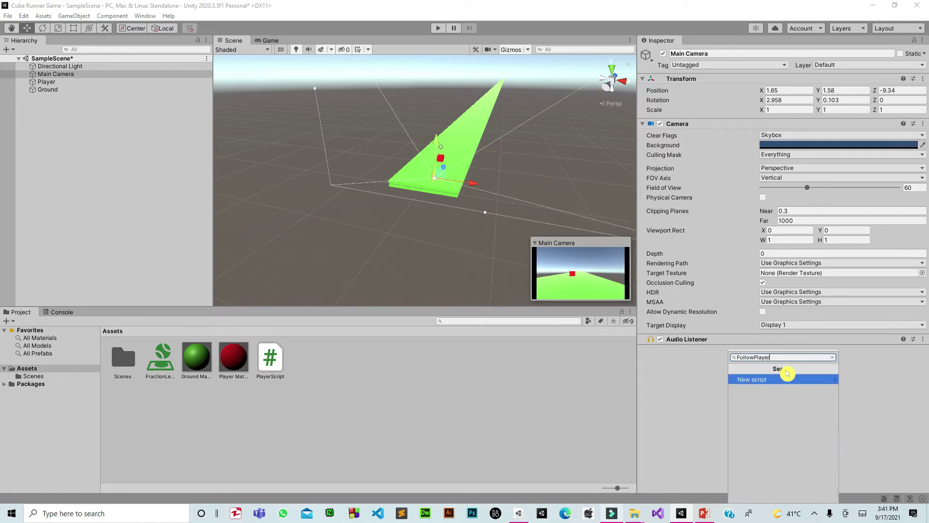
click(756, 385)
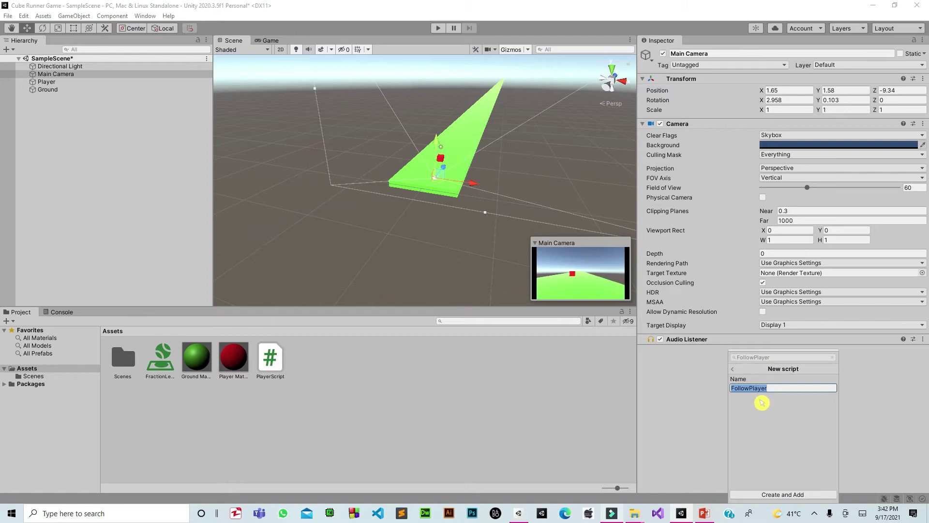
click(788, 494)
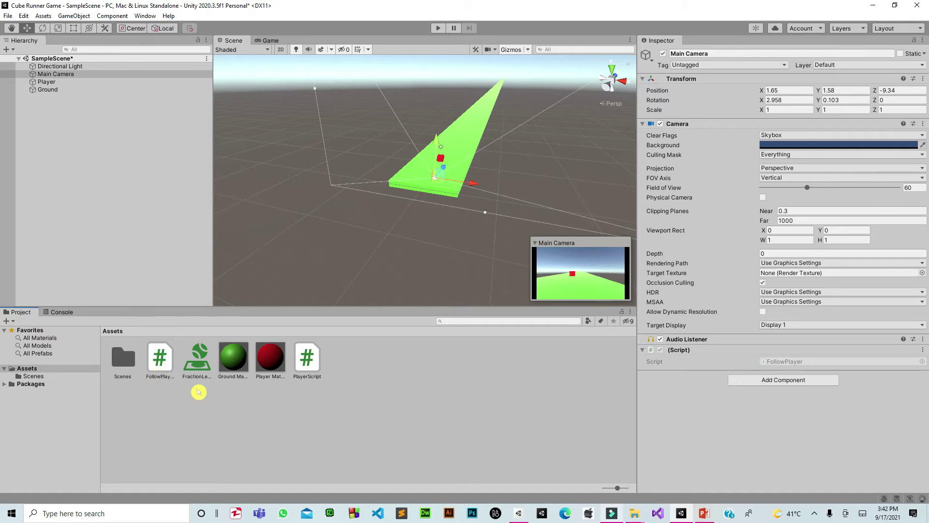
click(150, 383)
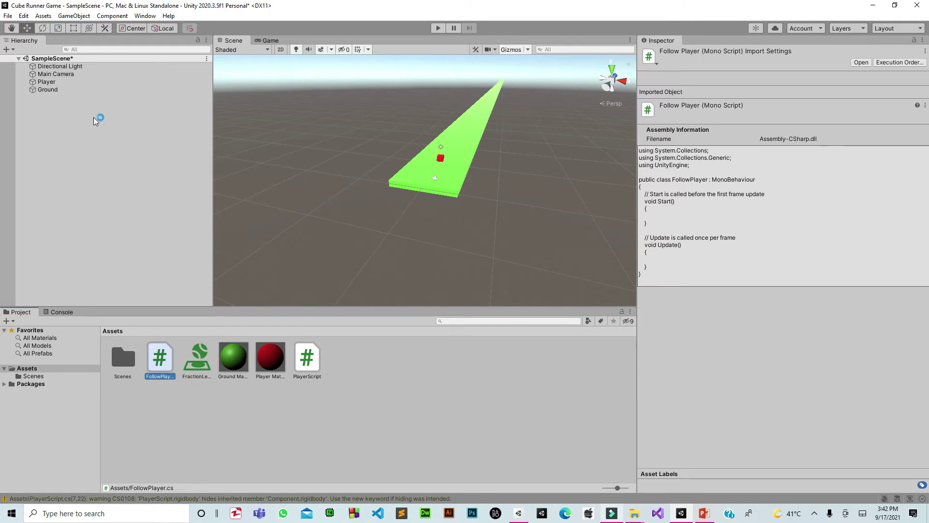
- Open FollowPlayer.cs in Visual Studio, showing its empty Start and Update methods
click(71, 74)
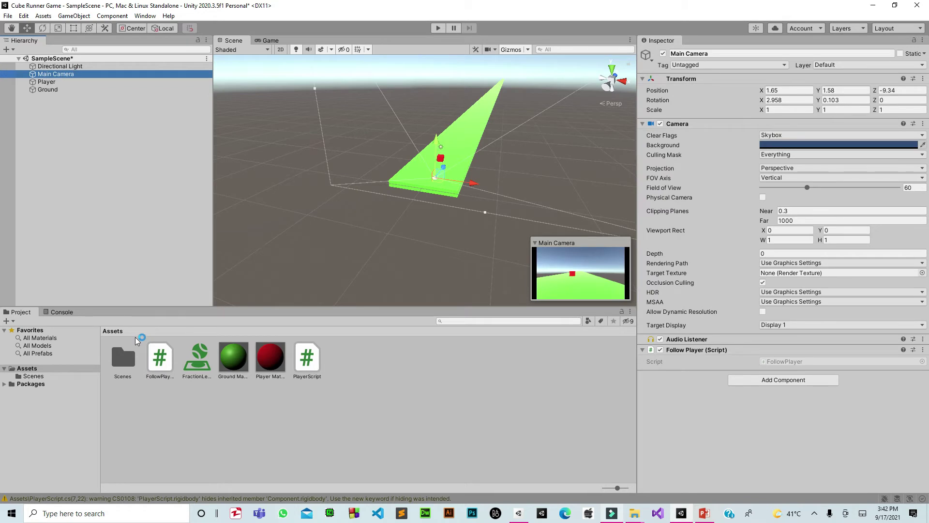
double_click(175, 365)
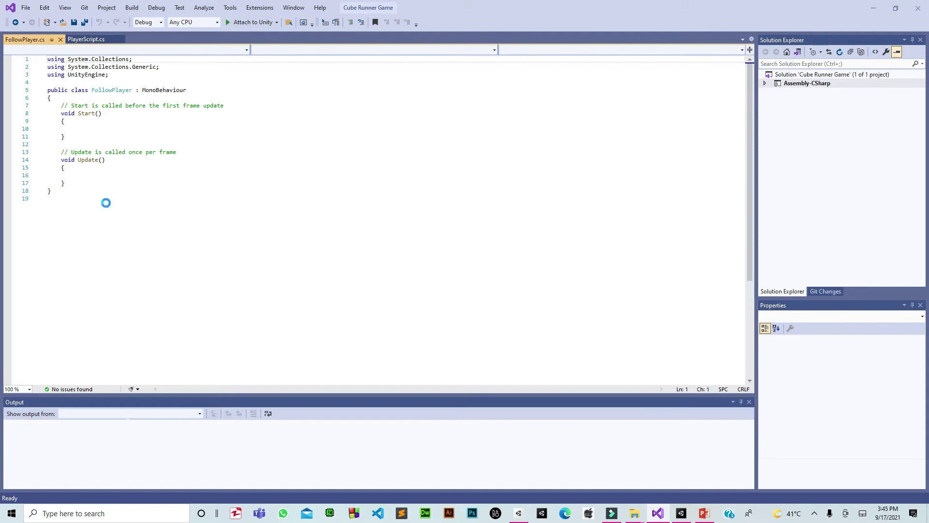
click(684, 516)
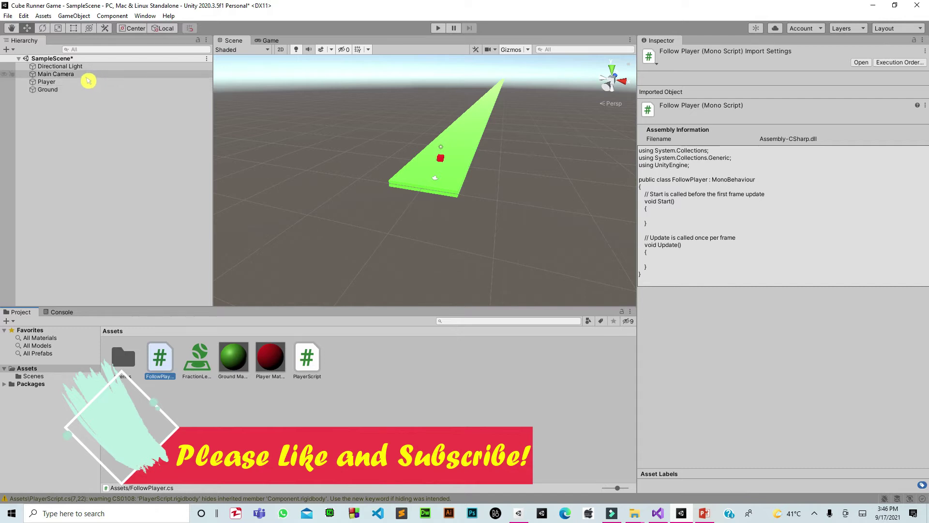
click(90, 75)
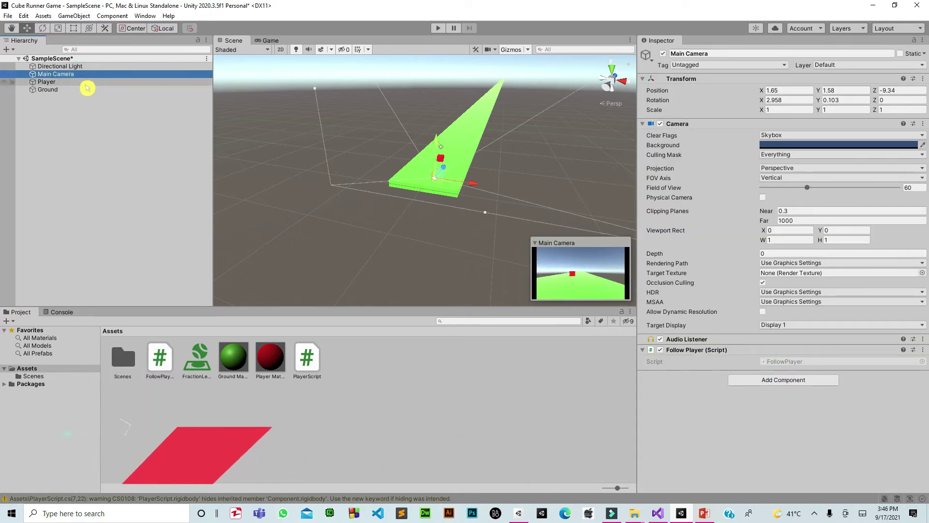
click(86, 82)
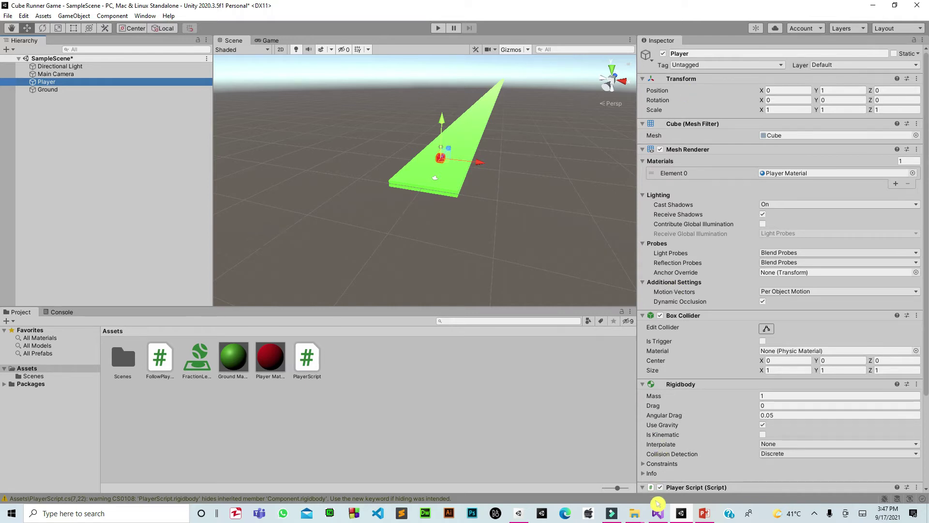
click(658, 513)
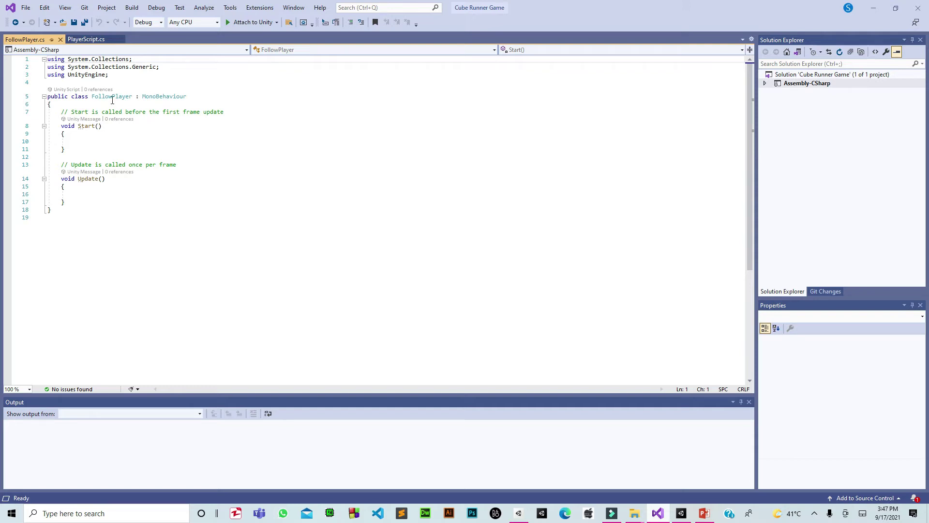
- Declare 'public Transform playerTransform;' in the FollowPlayer class, save, and return to Unity
mouse_move(175, 100)
click(70, 105)
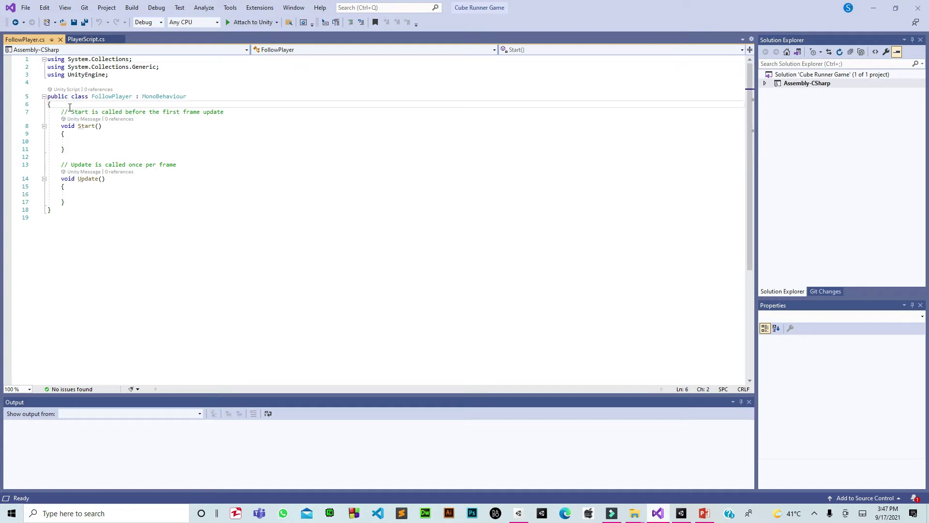
key(Return)
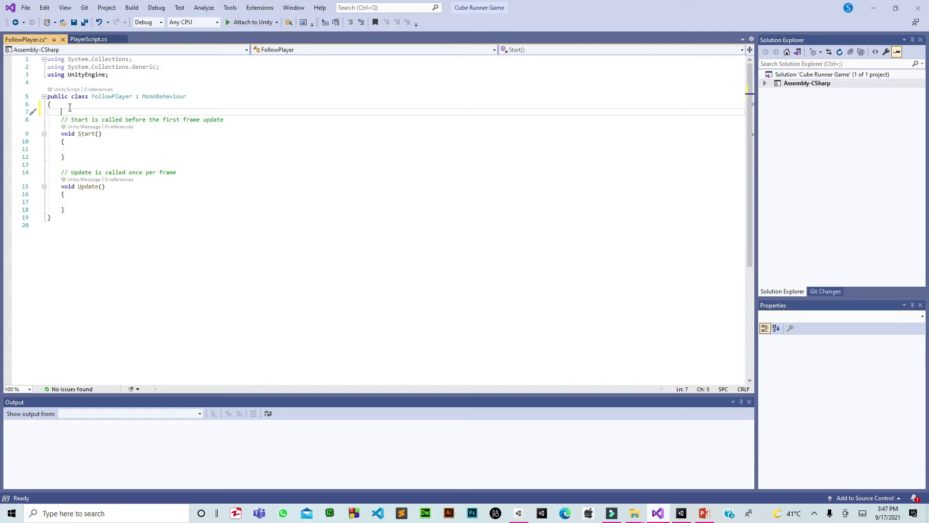
text(public Transform)
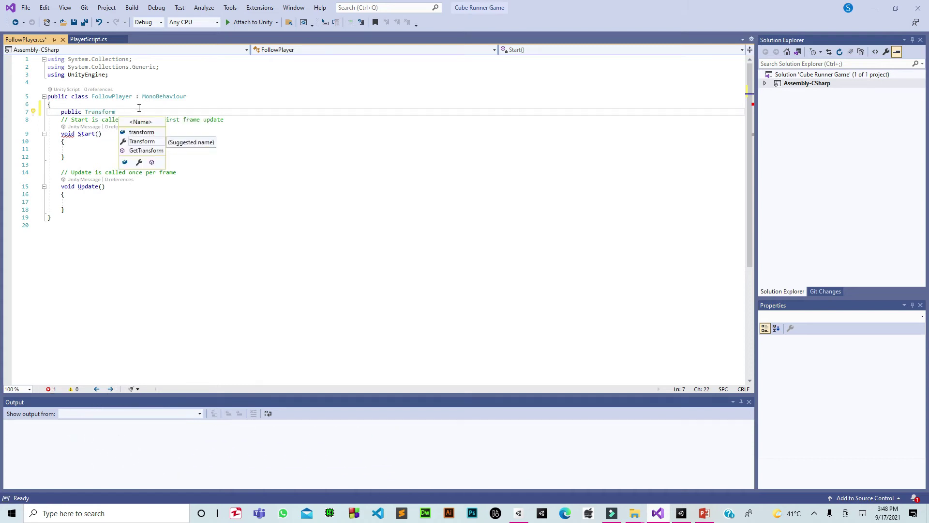
text(player)
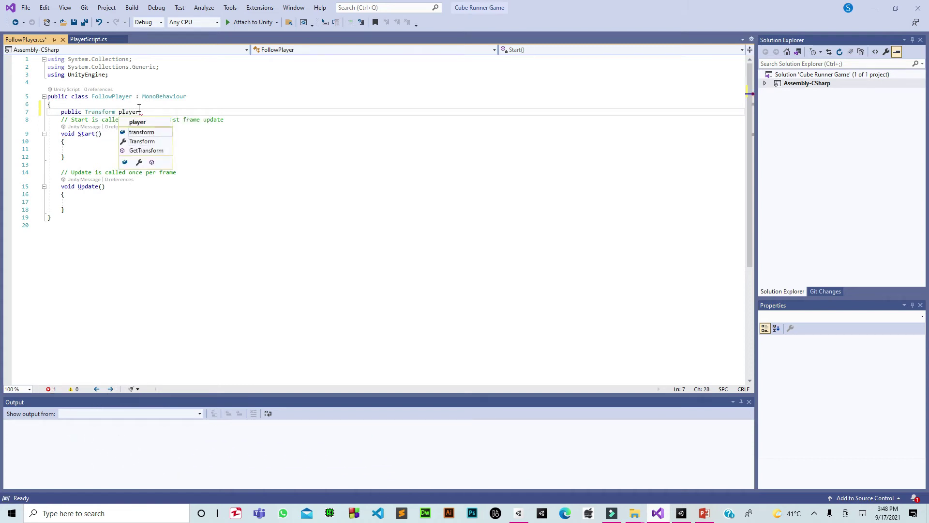
text(Transform)
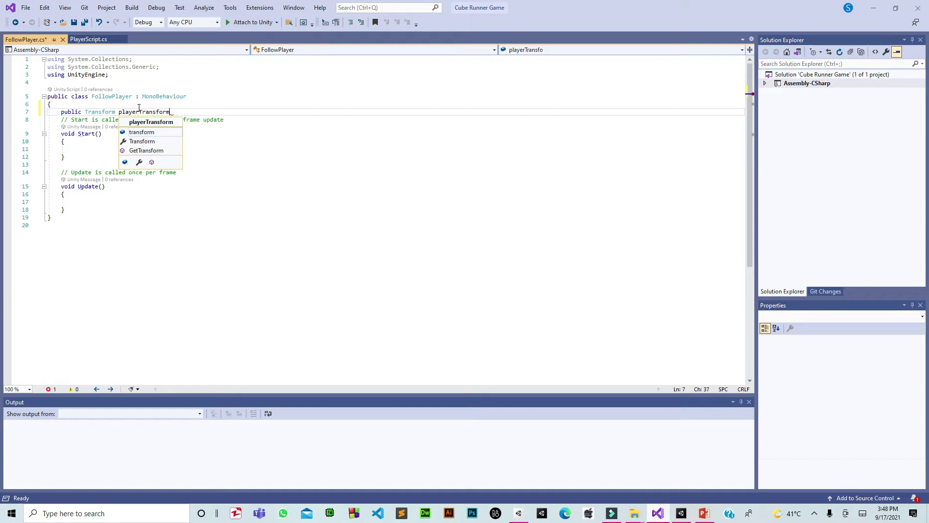
text(;)
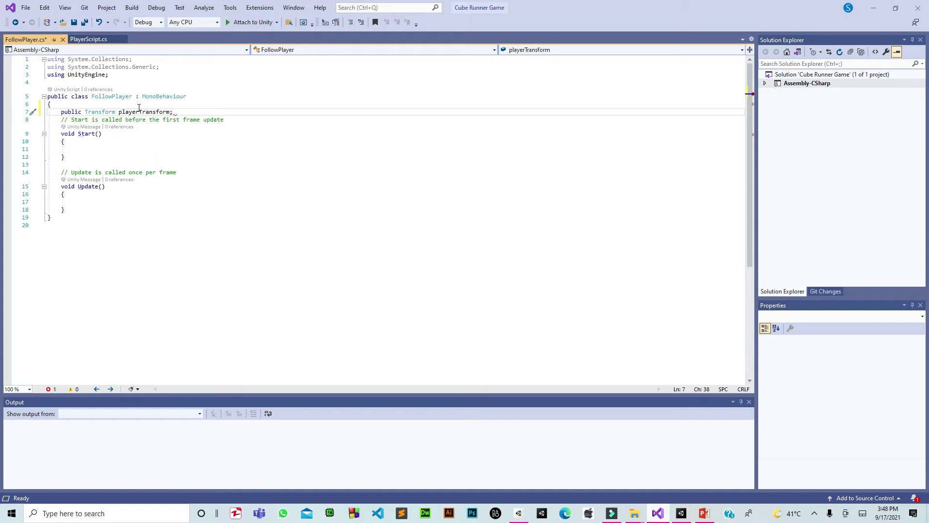
key(ctrl+s)
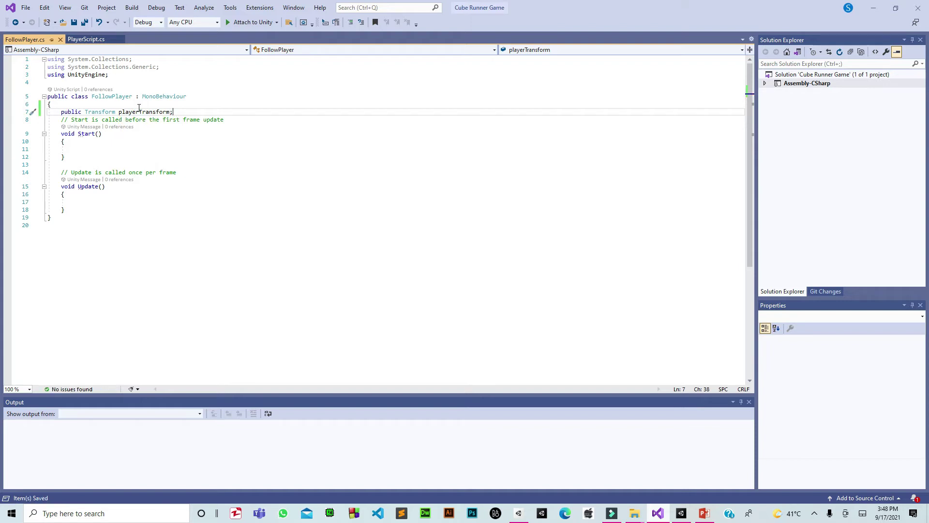
click(684, 515)
click(165, 386)
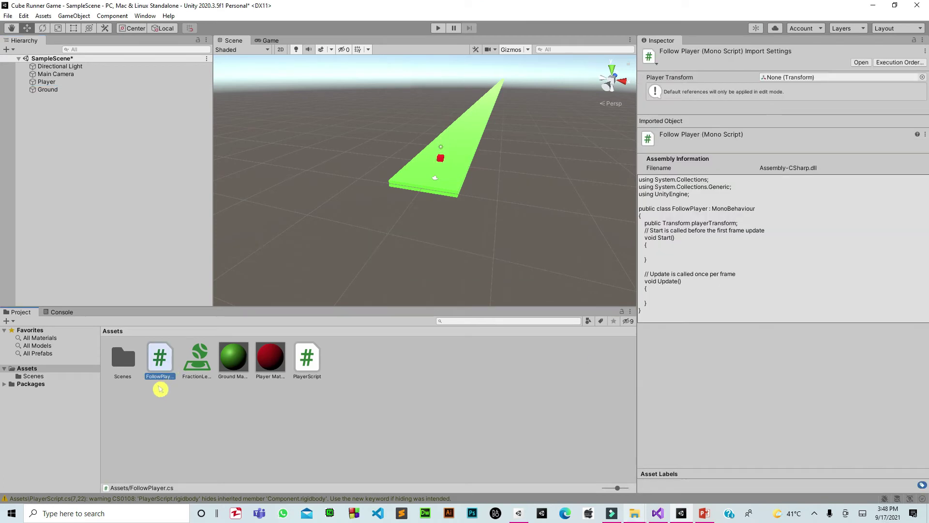
- Drag Player into the Main Camera's Follow Player Player Transform field
drag(165, 387, 79, 75)
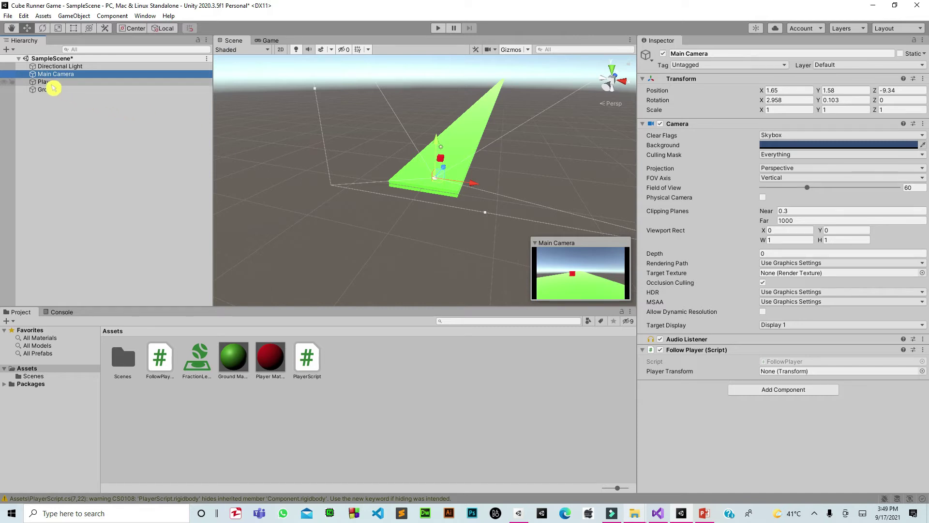
drag(54, 88, 691, 266)
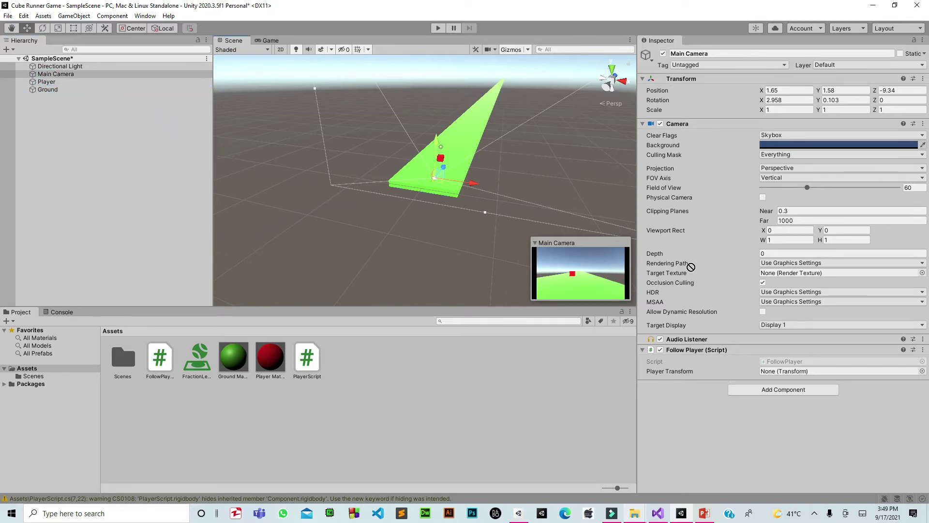
drag(691, 266, 785, 377)
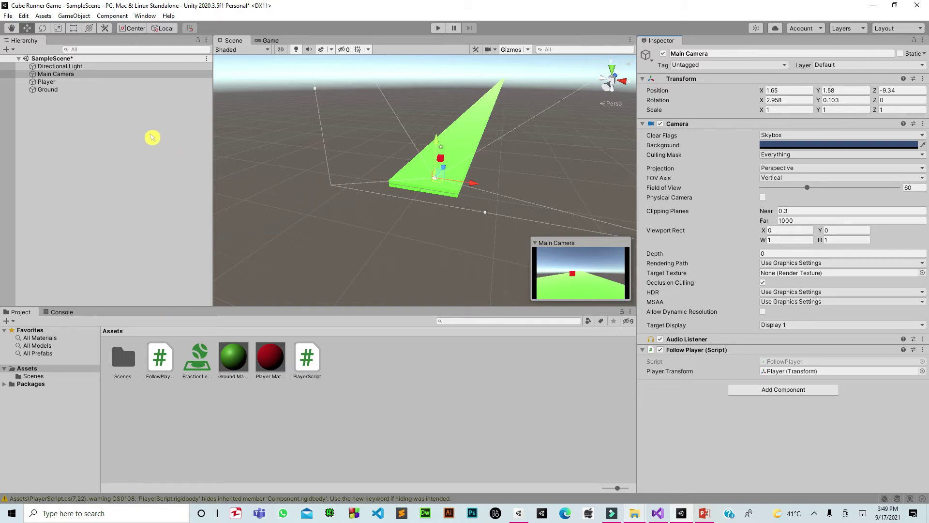
click(61, 75)
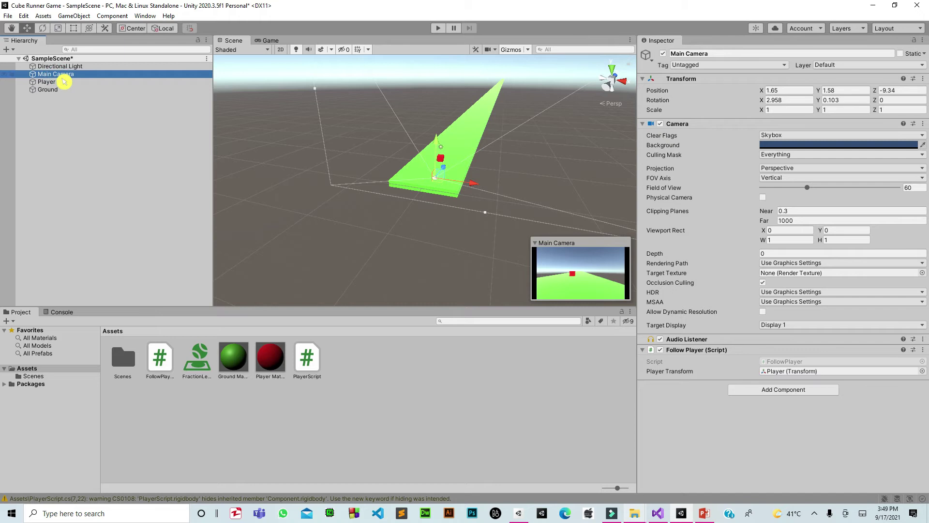
click(49, 82)
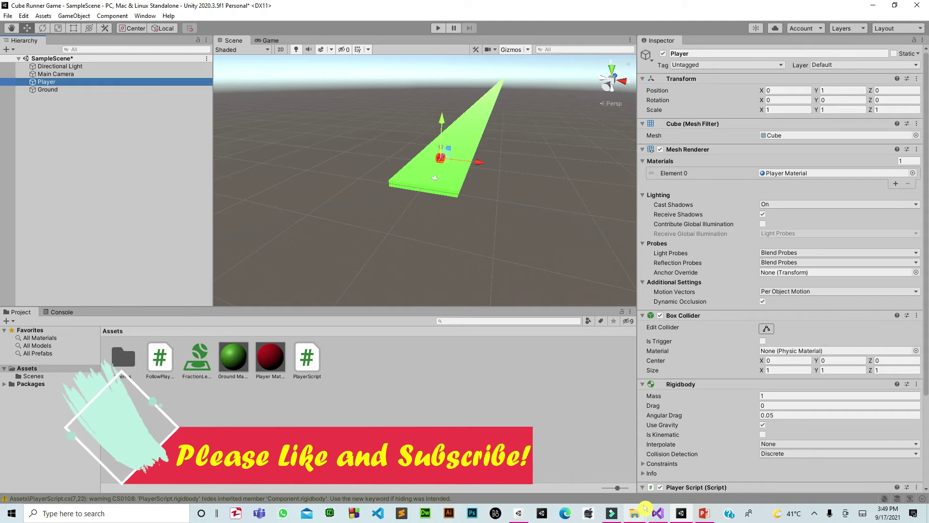
- Start a statement in Update with transform.position, completed via IntelliSense
click(659, 515)
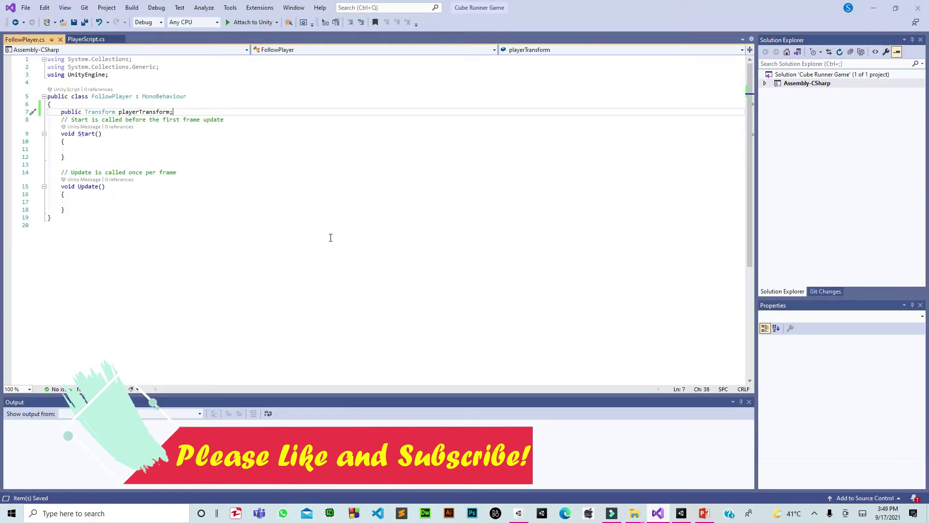
double_click(82, 186)
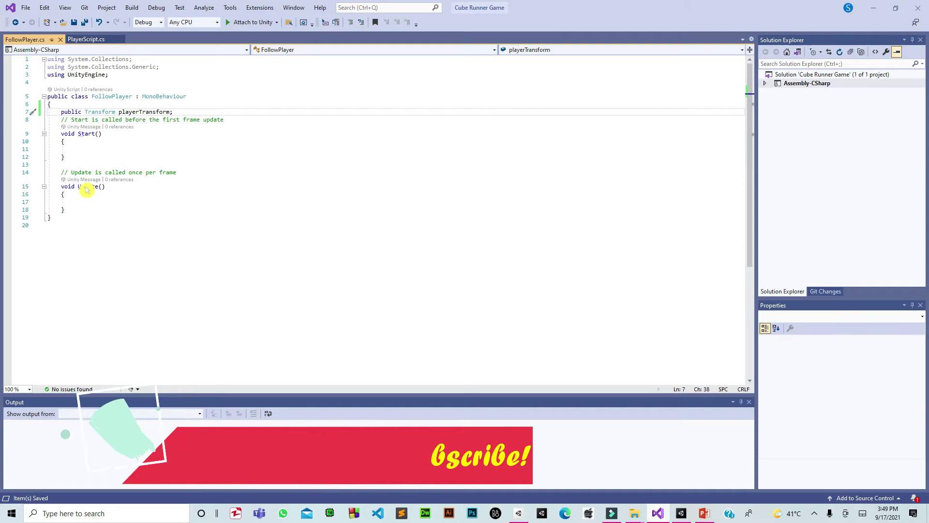
click(100, 201)
text(tr)
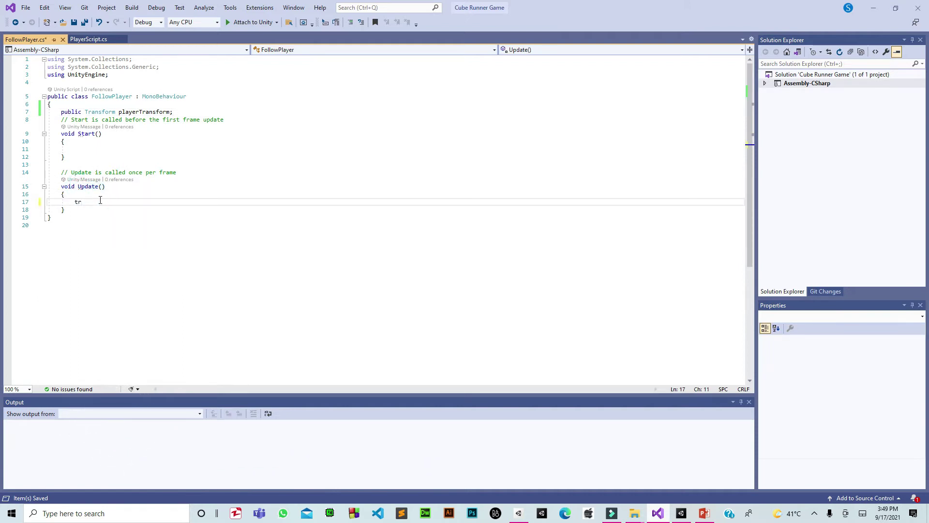
key(Tab)
text(.p)
key(Down)
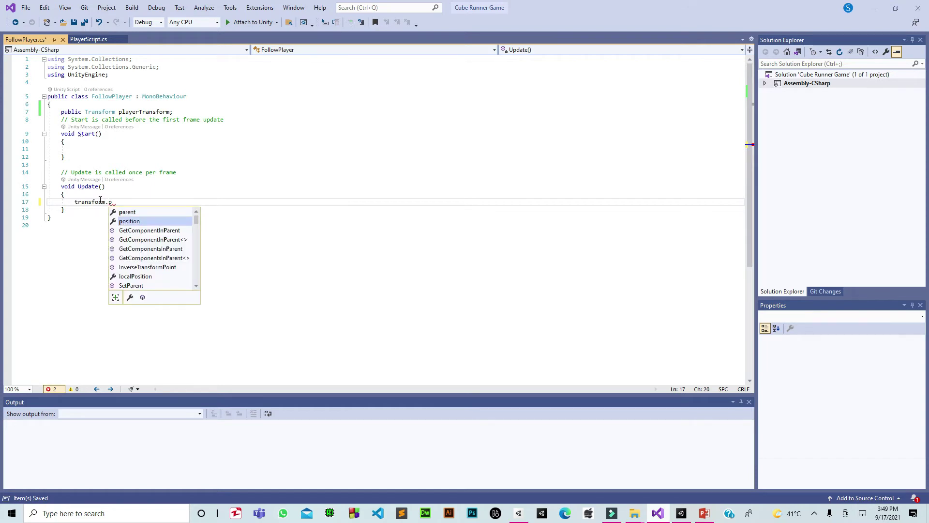
key(Tab)
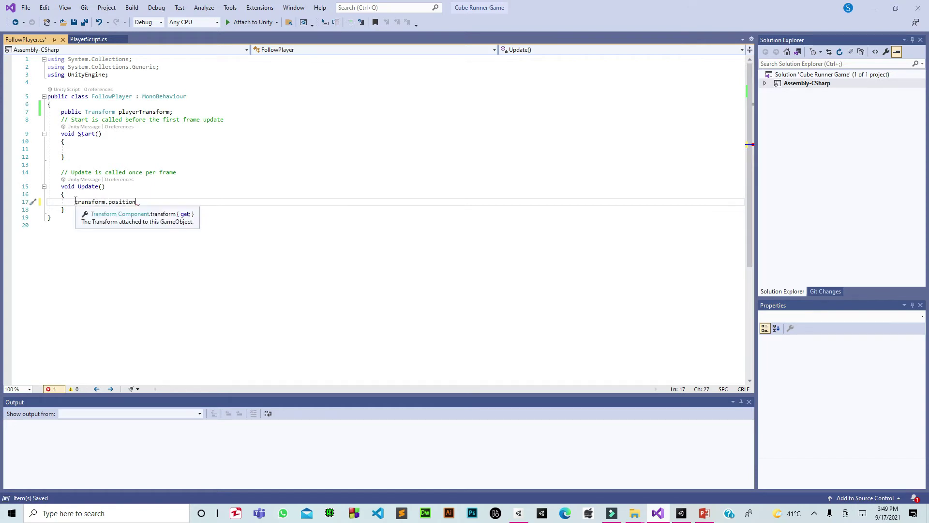
drag(74, 203, 141, 204)
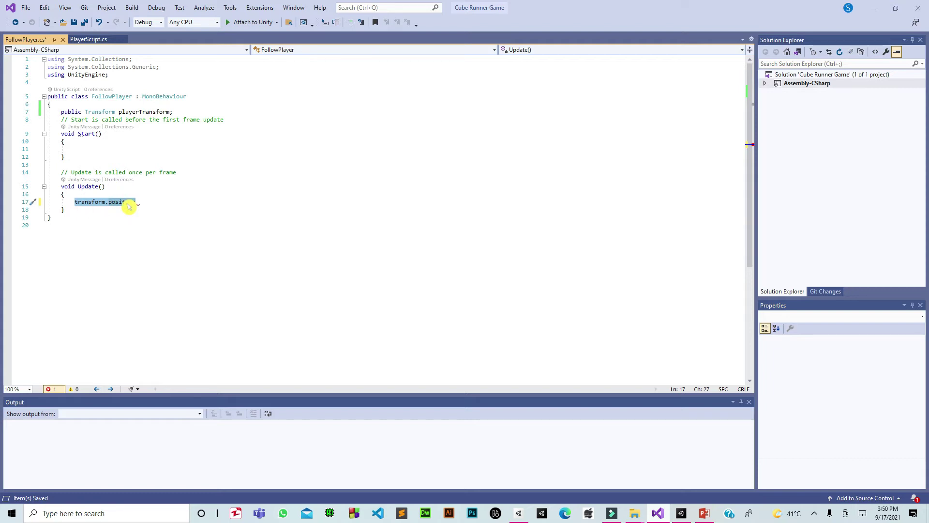
- Finish the line as transform.position = playerTransform.position;
key(Right)
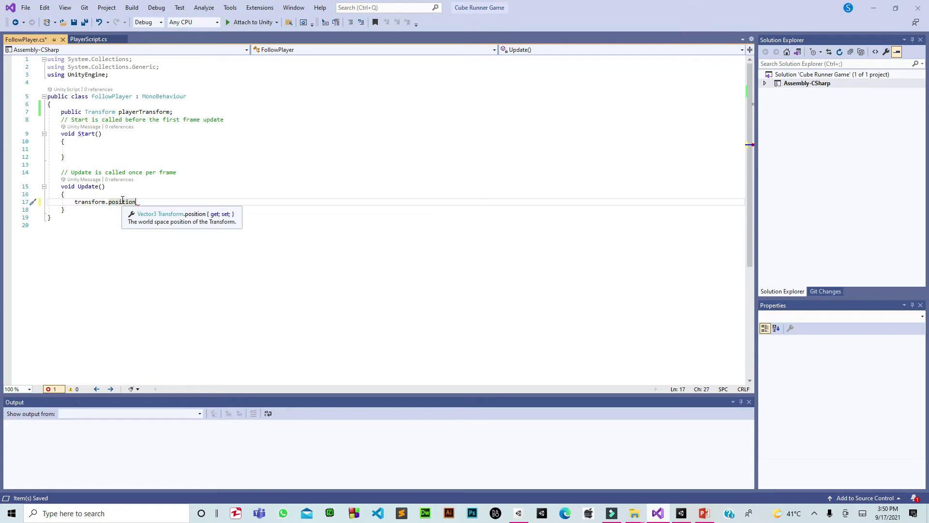
text( = )
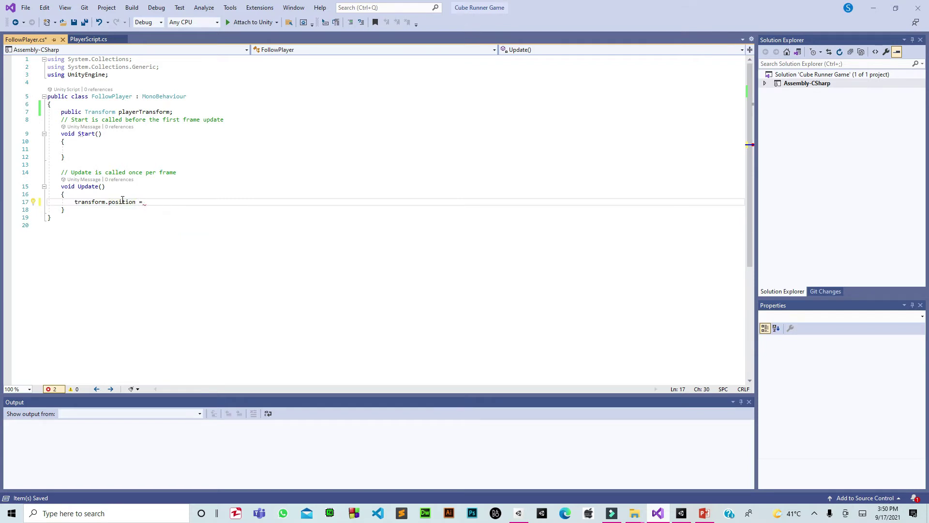
text(play)
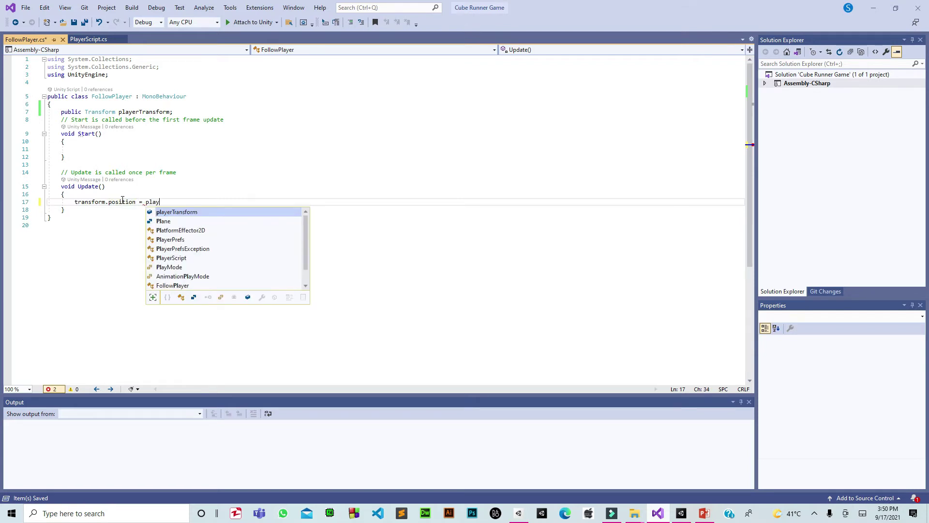
text(er)
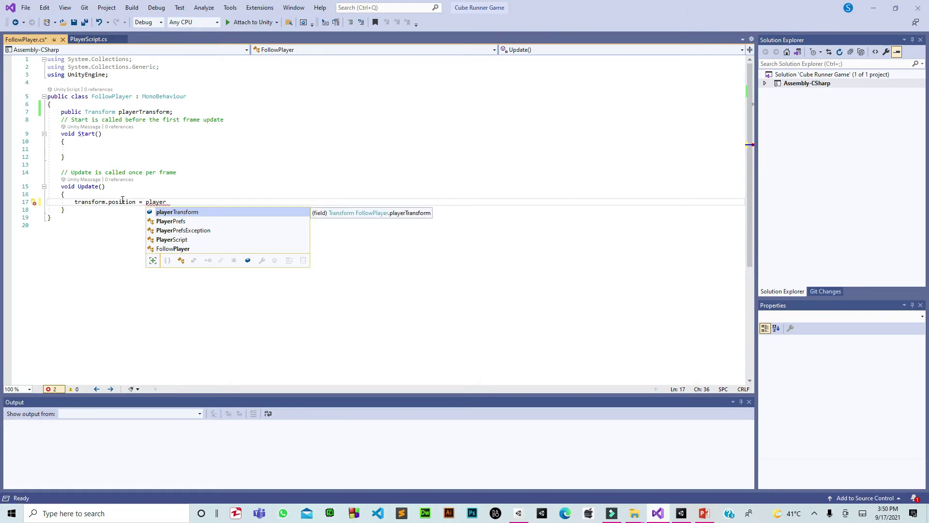
key(Tab)
text(.p)
key(Tab)
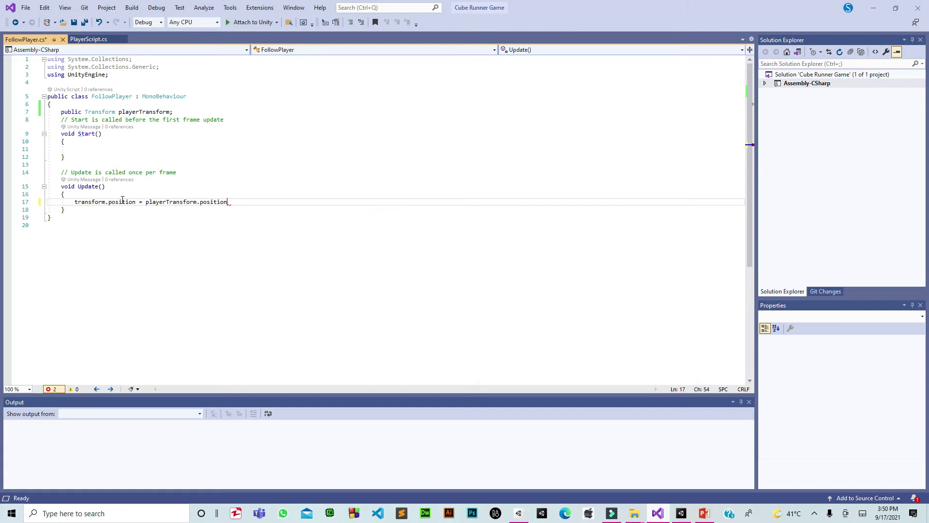
text(;)
drag(146, 202, 228, 202)
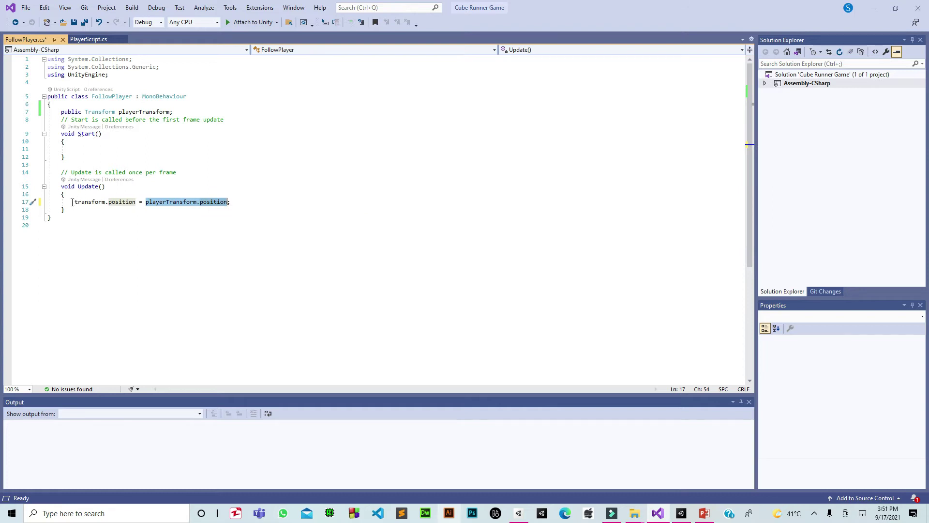
- Append .z to both sides, making transform.position.z = playerTransform.position.z
drag(74, 202, 136, 203)
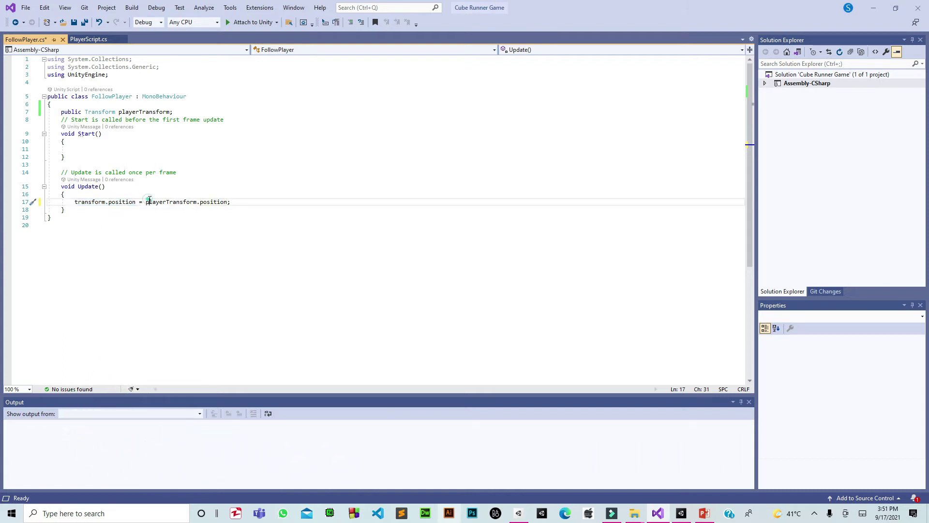
drag(148, 201, 219, 206)
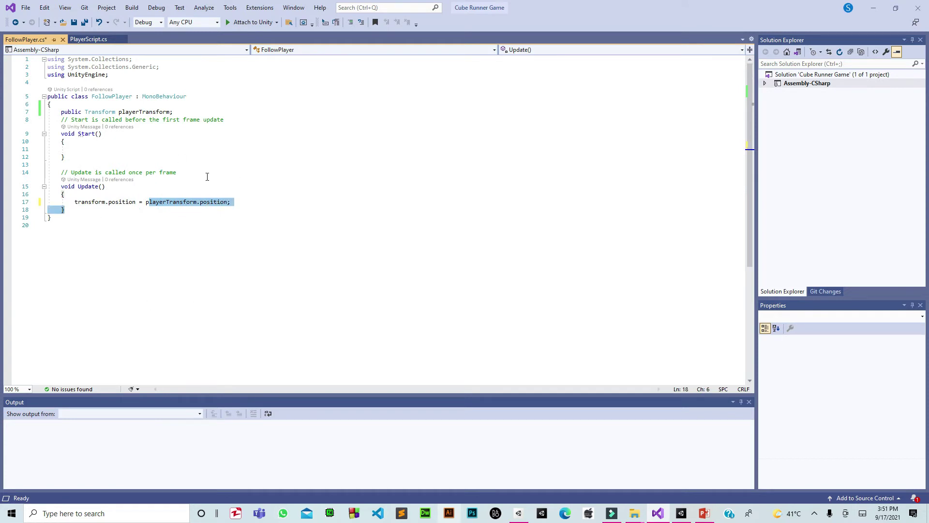
click(75, 201)
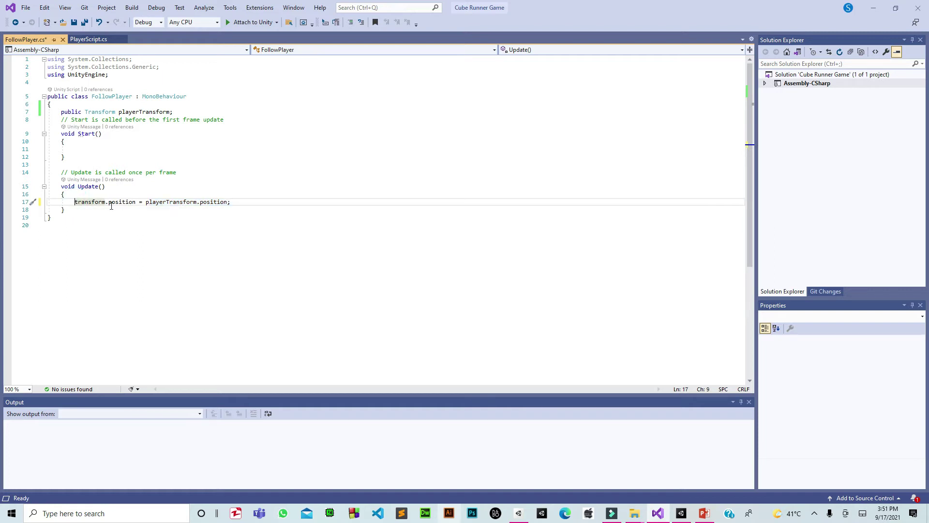
click(137, 202)
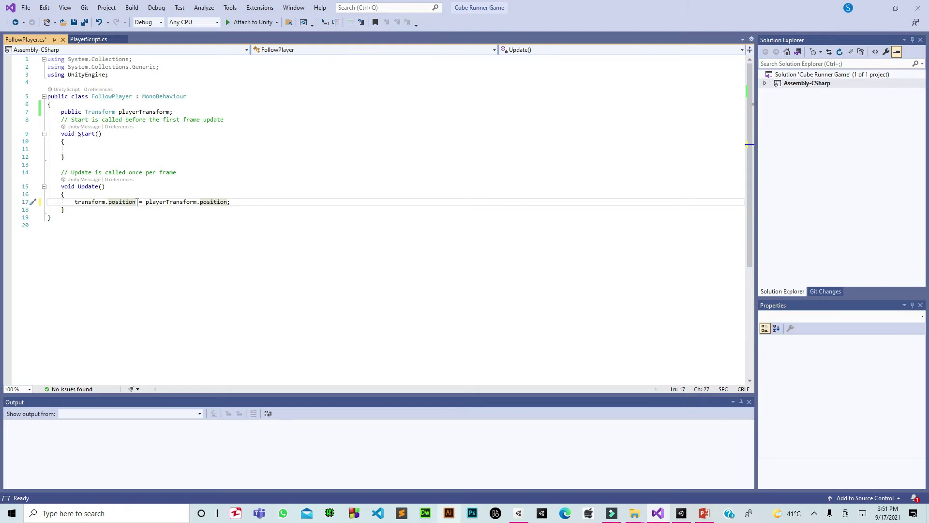
text(.z)
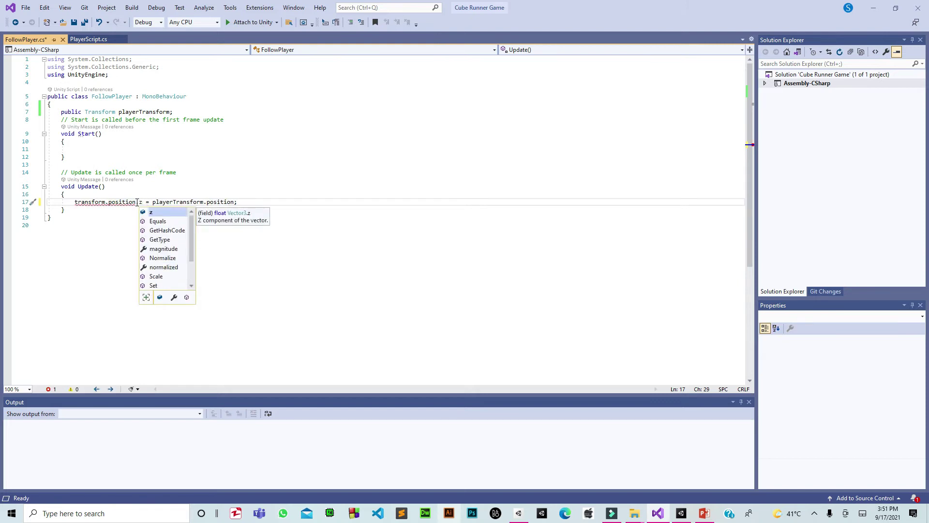
key(Right)
key(Right)
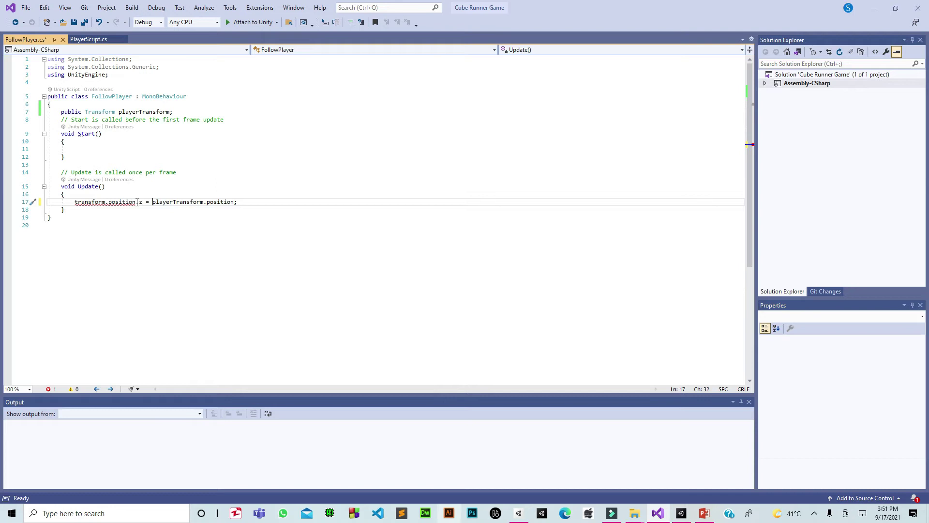
key(Right)
key(Right)
key(Right)
text(.z)
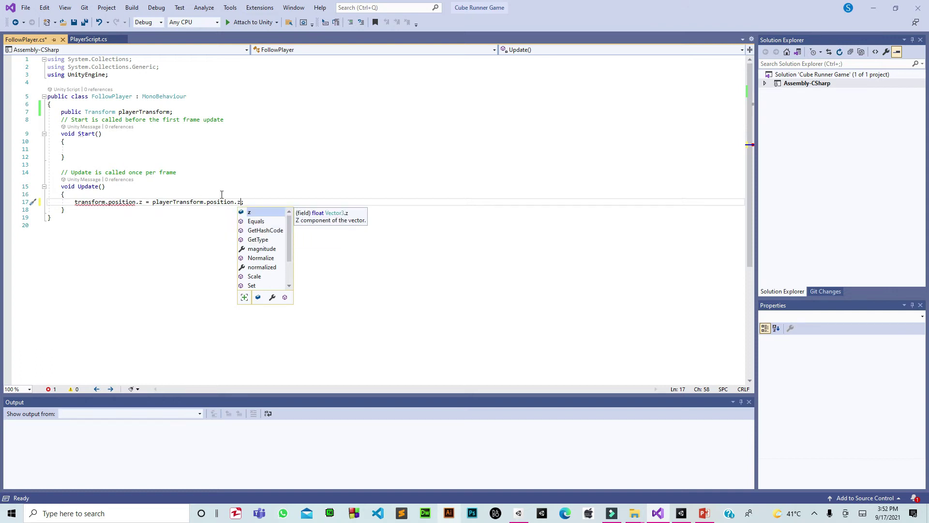
click(249, 202)
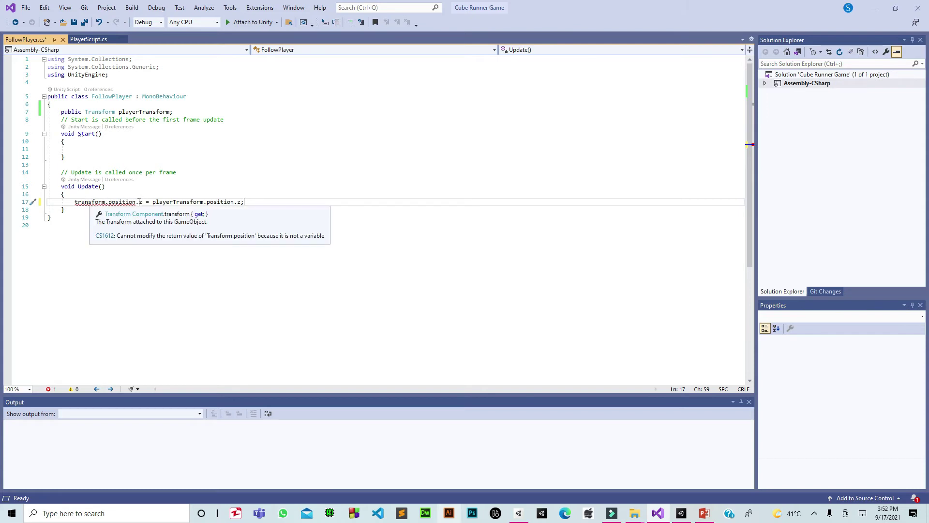
- Inspect the CS1612 error and select the erroring assignment for removal
drag(139, 203, 150, 205)
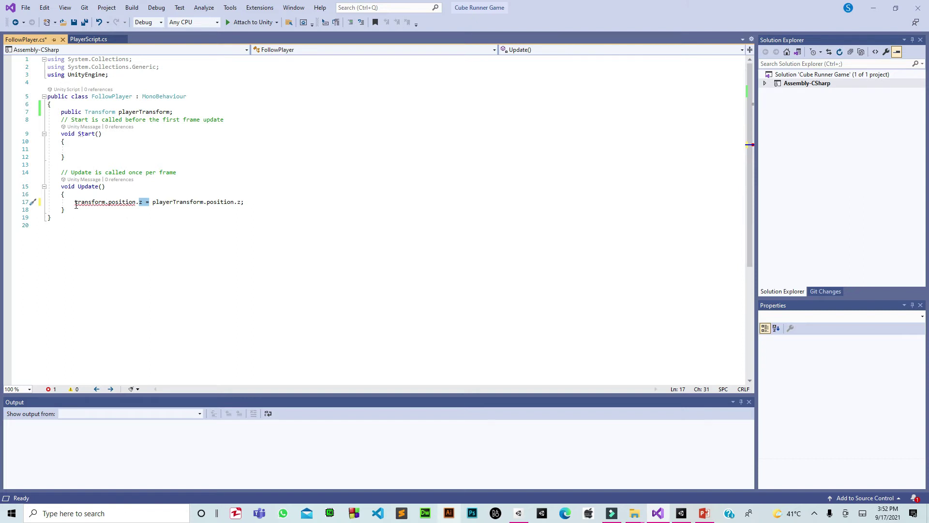
mouse_move(76, 204)
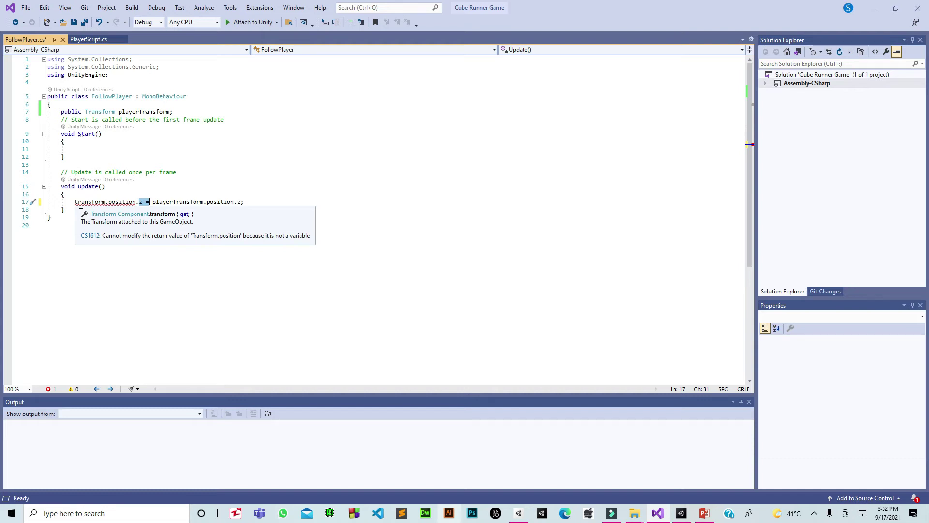
drag(73, 201, 271, 204)
- Replace line 17 with the expression transform.position
key(Delete)
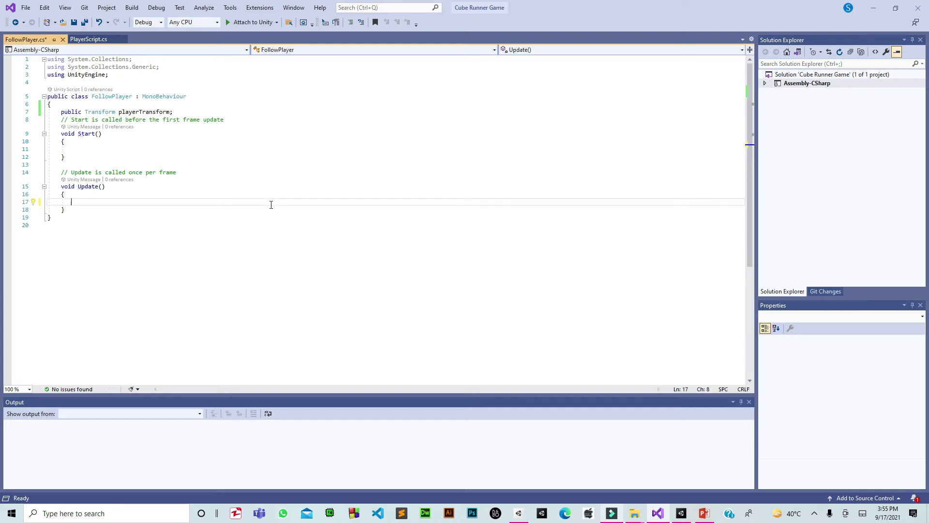
text(tr)
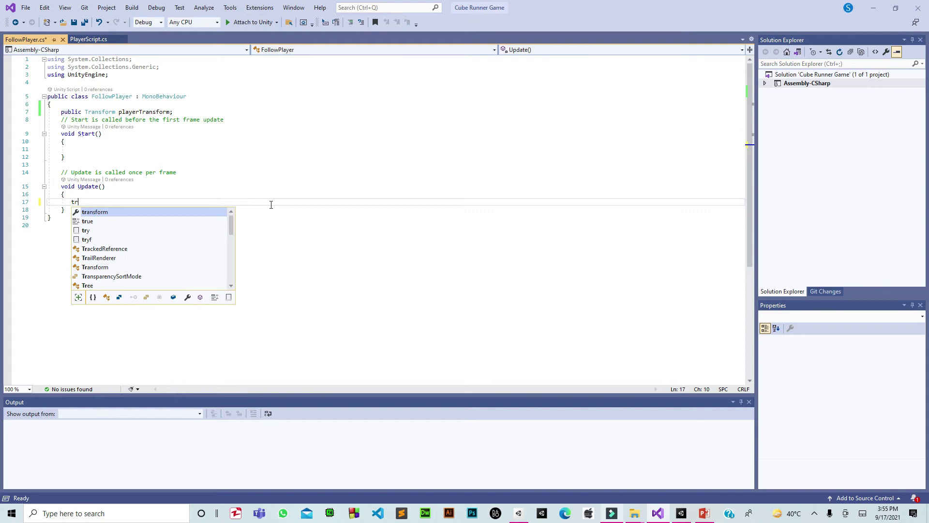
text(ansform.)
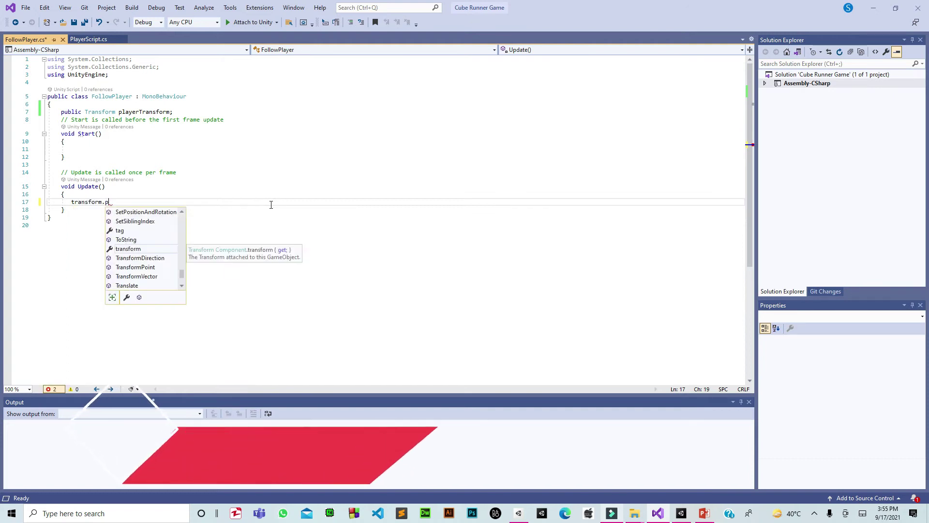
text(position)
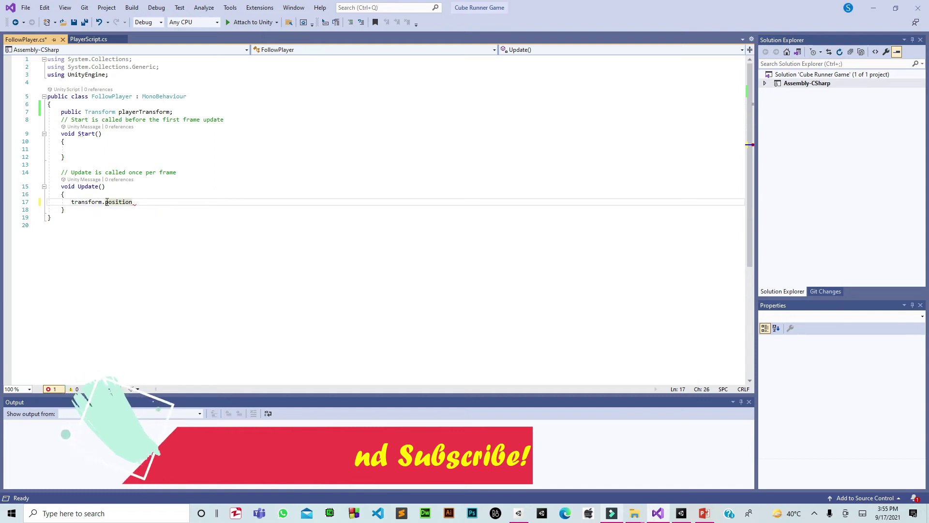
drag(69, 201, 165, 206)
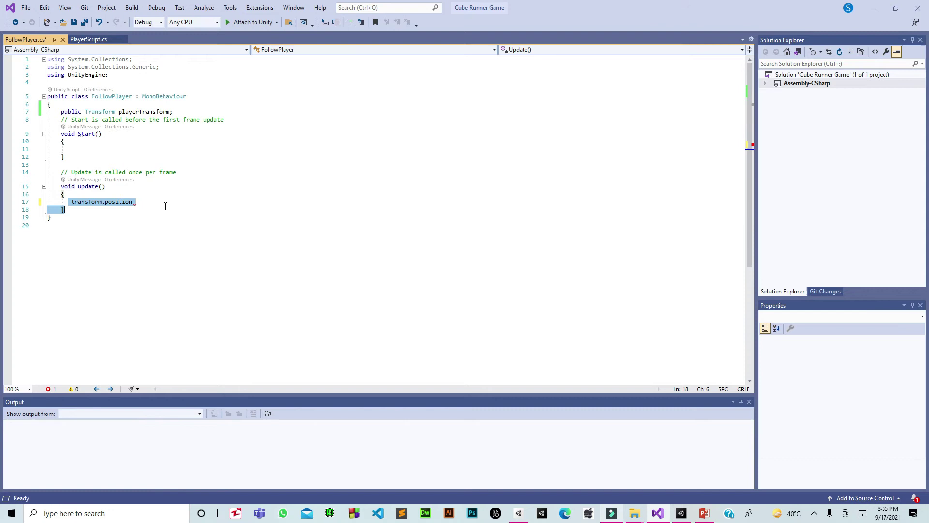
click(87, 203)
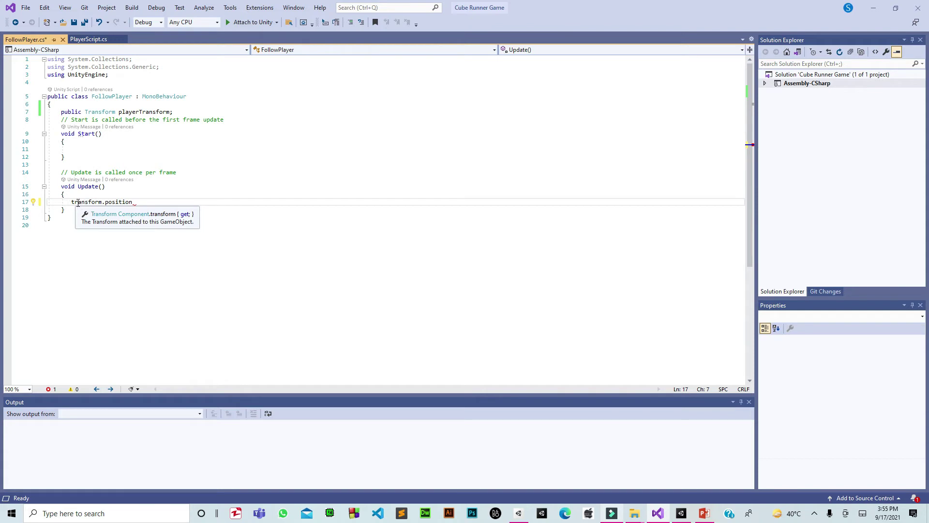
double_click(116, 202)
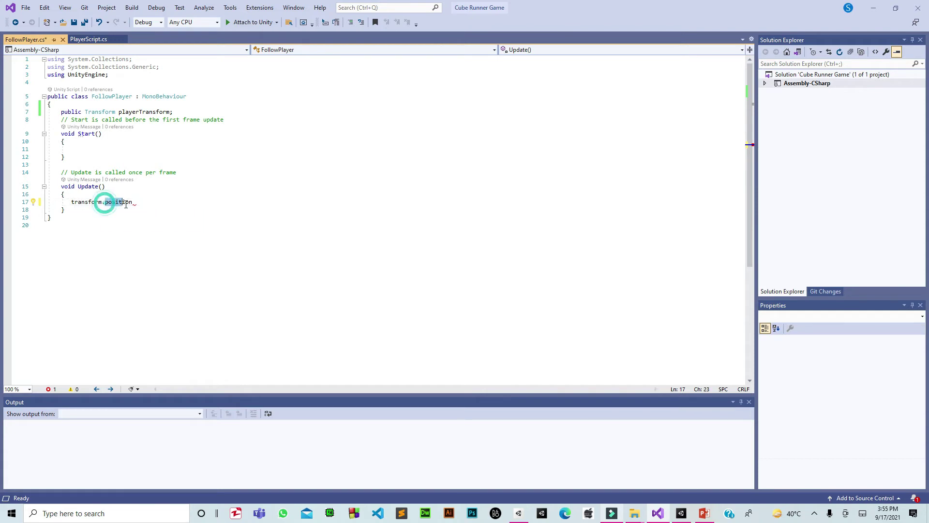
- Turn it into 'Vector3 cameraPos = transform.position;' using IntelliSense for Vector3
click(69, 202)
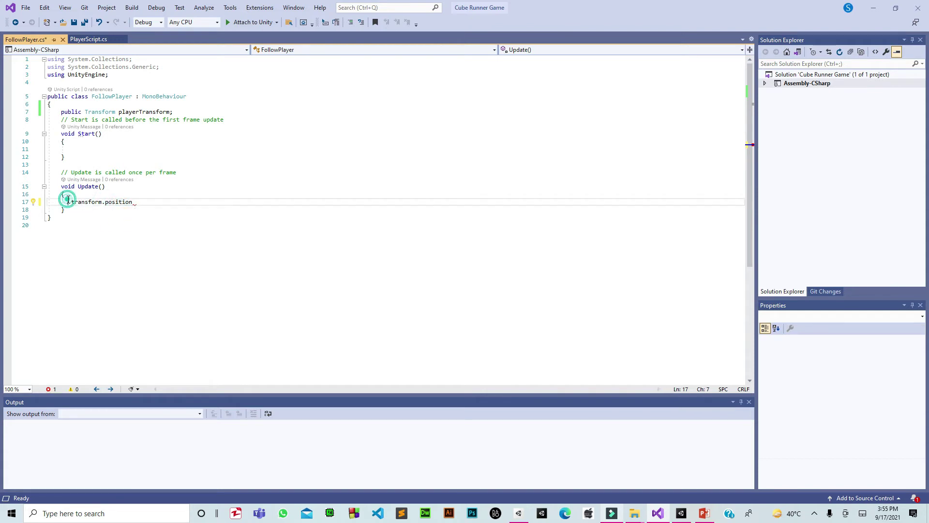
text(ve)
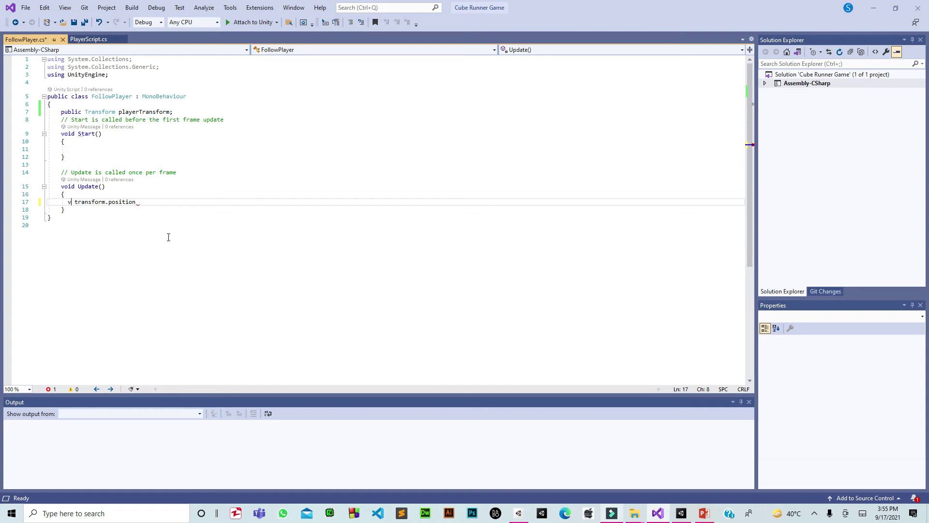
key(Tab)
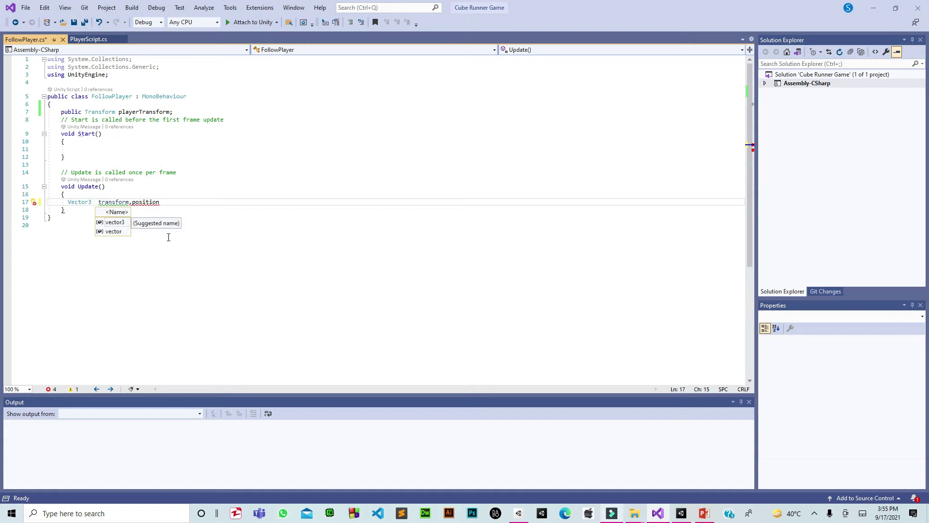
text(camera)
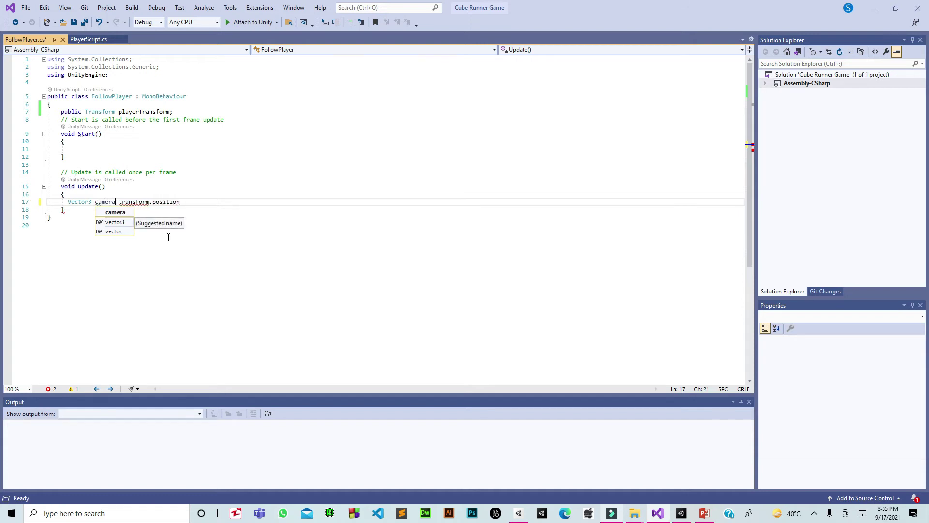
text(Pos)
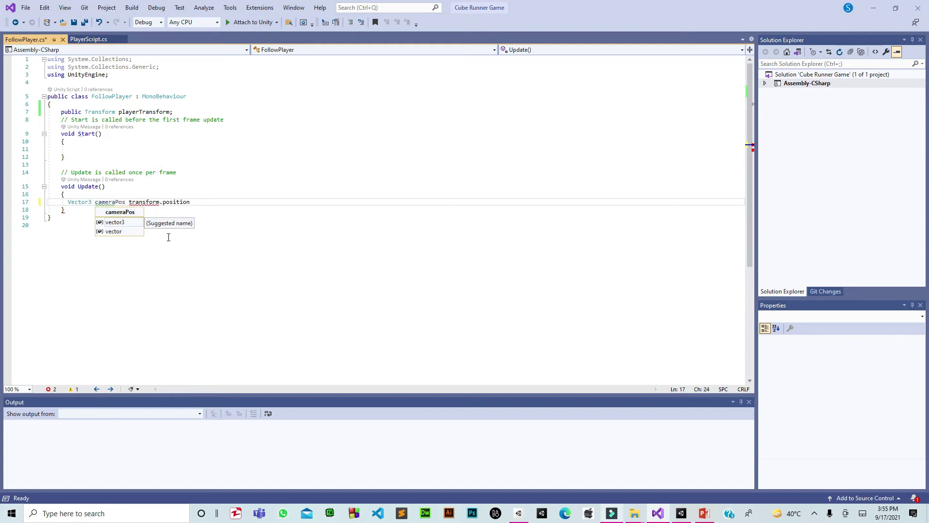
text( =)
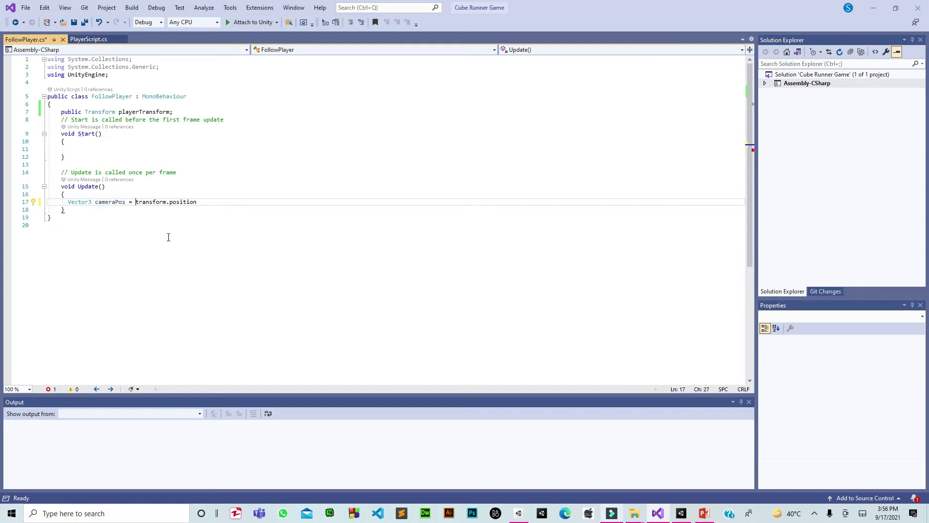
key(Down)
key(Left)
text(;)
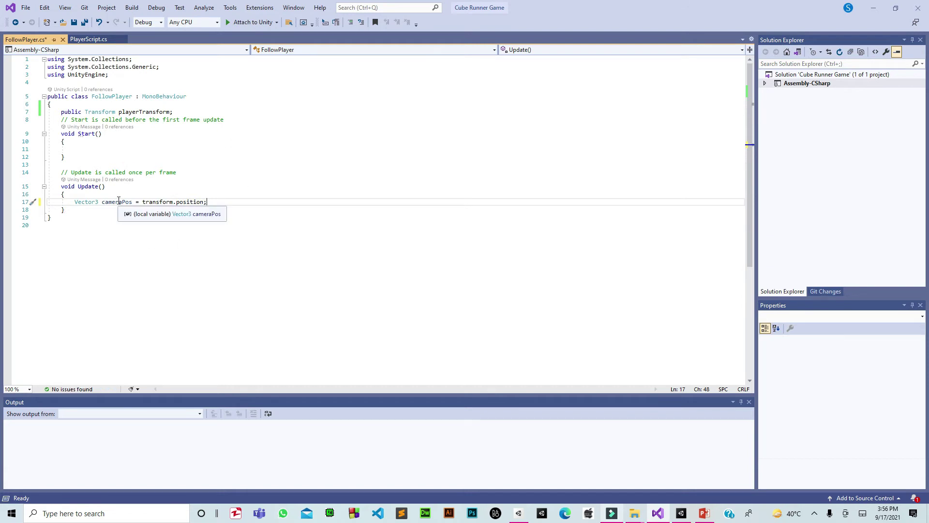
- Highlight the Vector3 type, cameraPos name and transform.position value to explain the declaration
drag(144, 203, 185, 209)
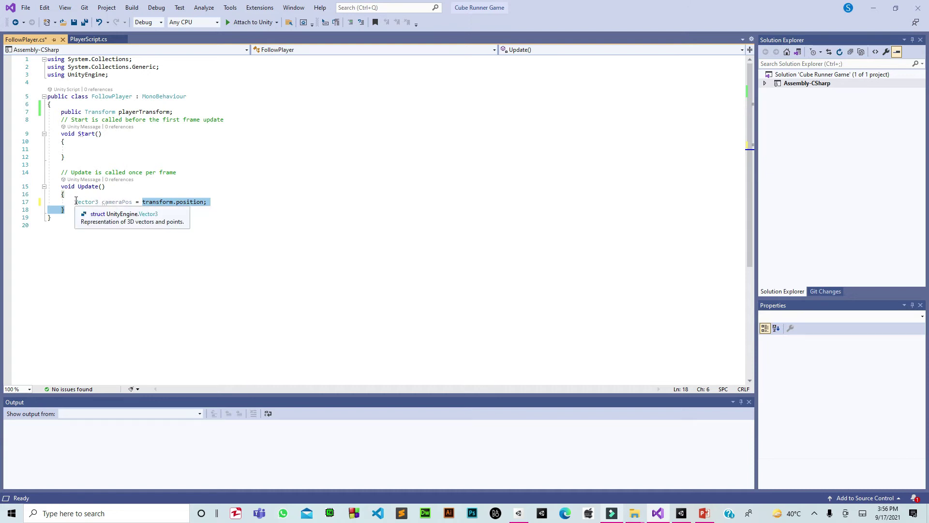
drag(75, 201, 100, 202)
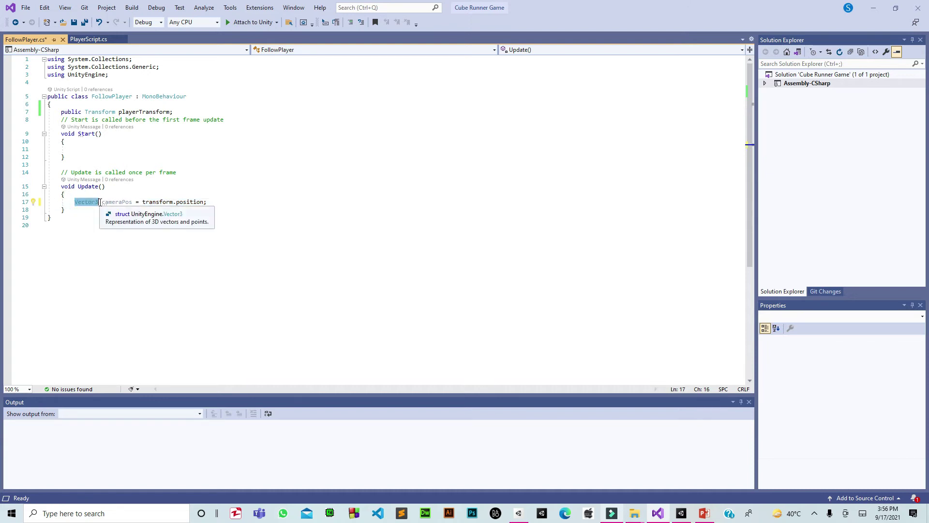
drag(101, 201, 132, 205)
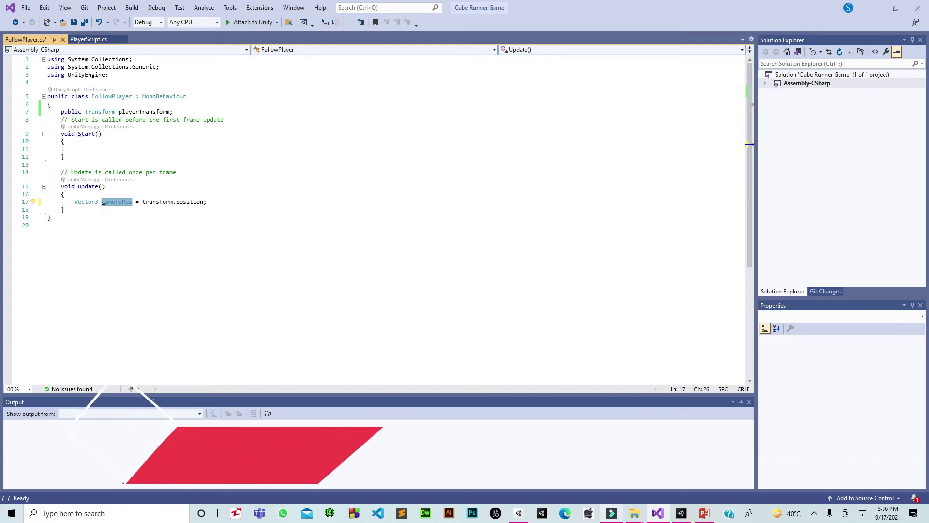
drag(142, 202, 212, 212)
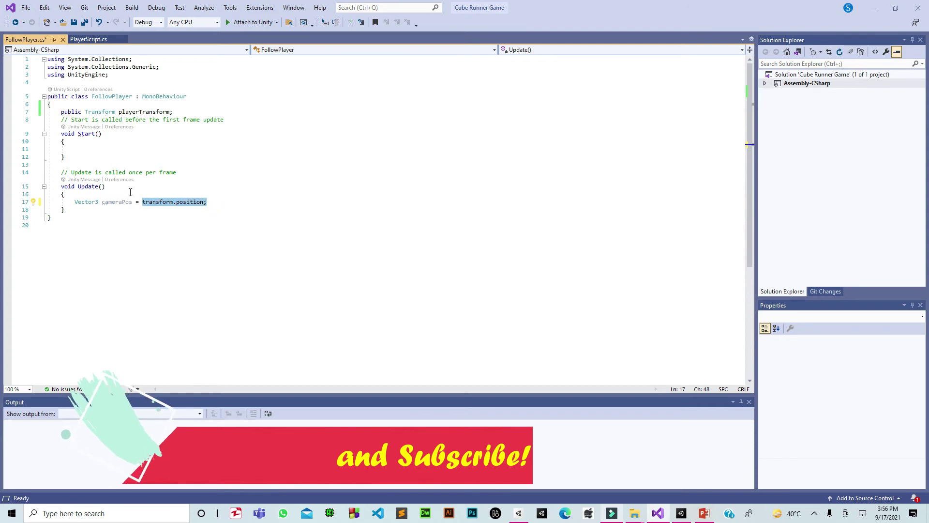
- Add the line 'cameraPos.z = playerTransform.position.z;' below the cameraPos declaration
click(216, 204)
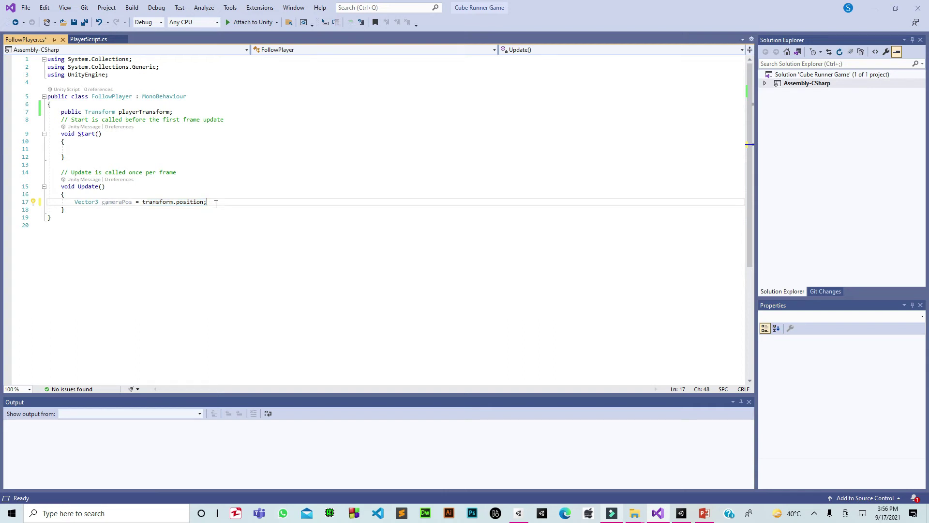
key(Return)
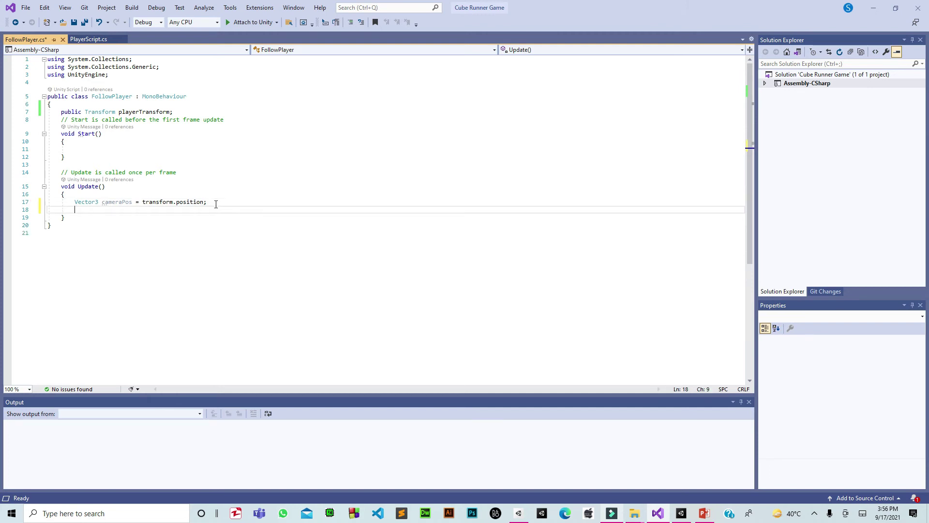
text(ca)
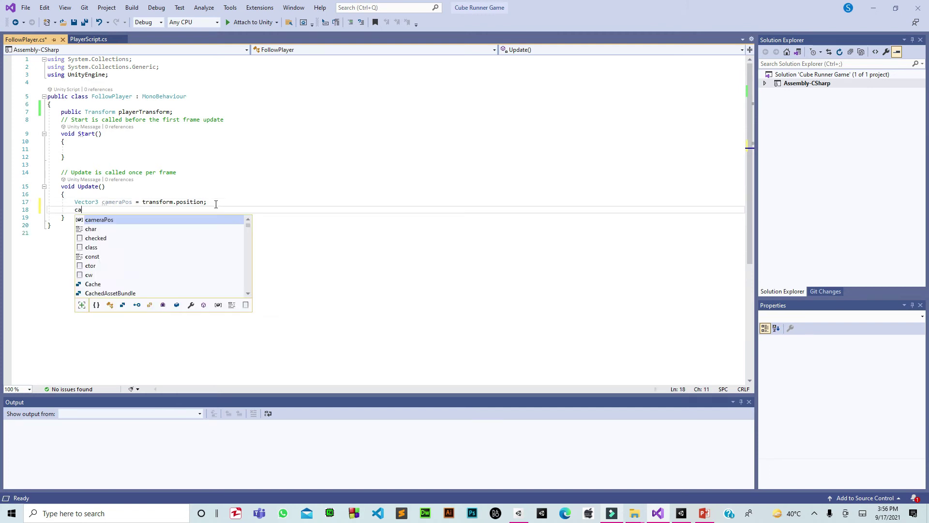
text(meraPos.z)
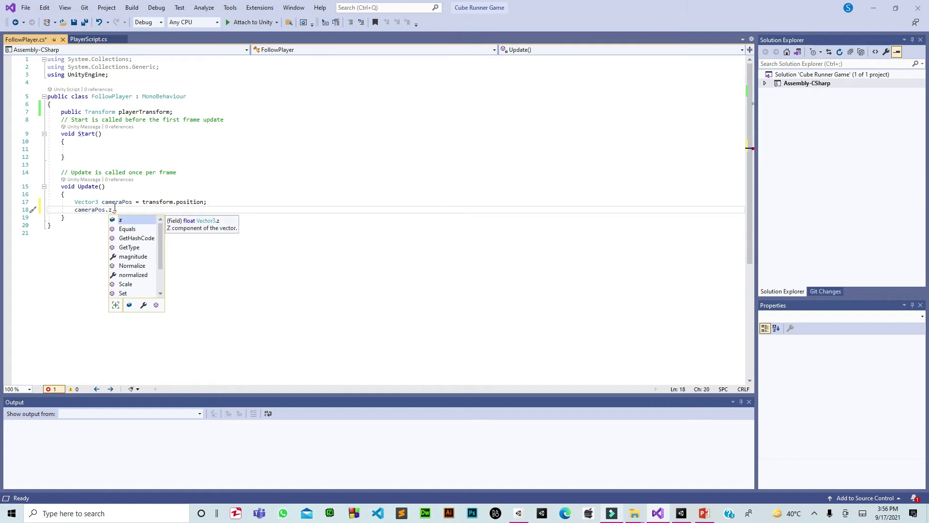
key(Escape)
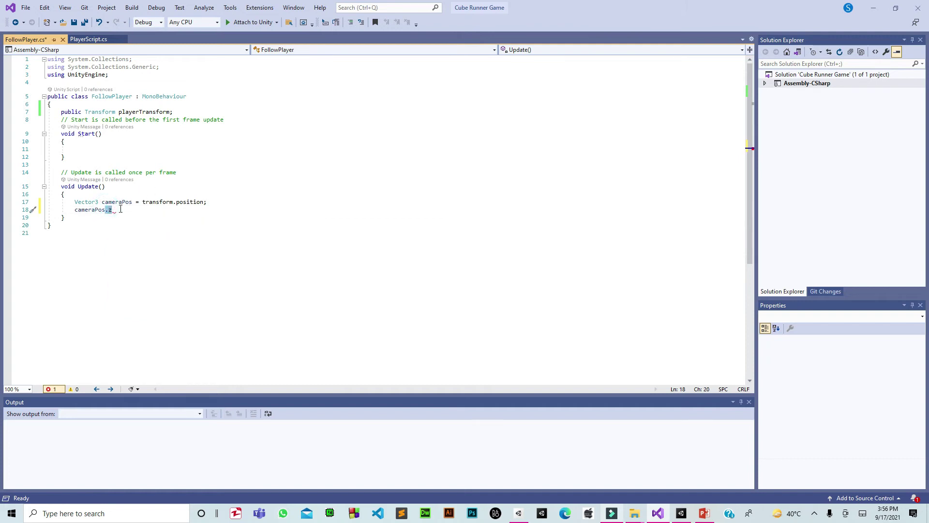
click(120, 209)
text(= )
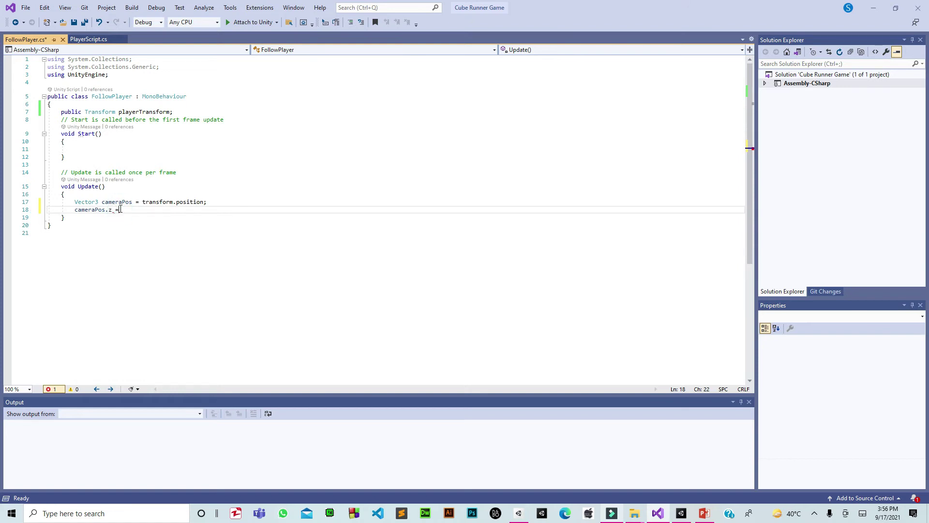
text(pl)
key(Tab)
text(.)
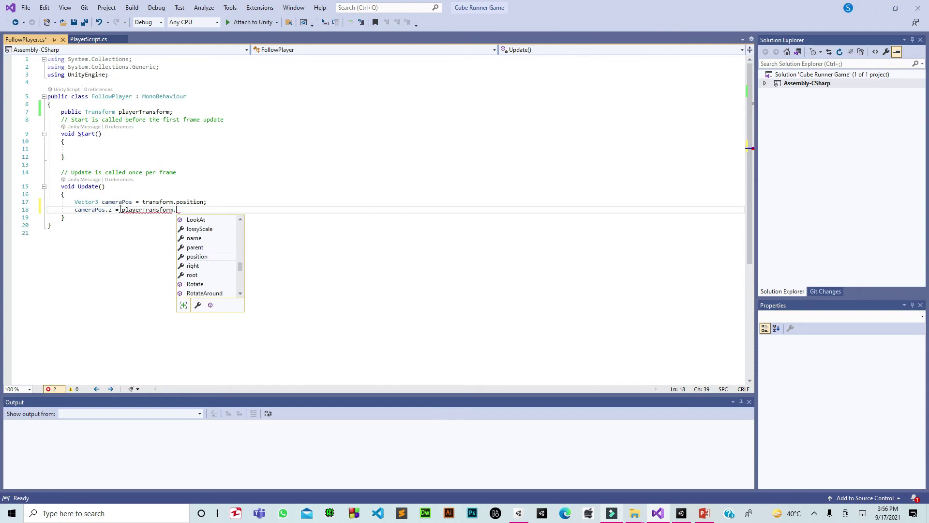
text(p)
key(Tab)
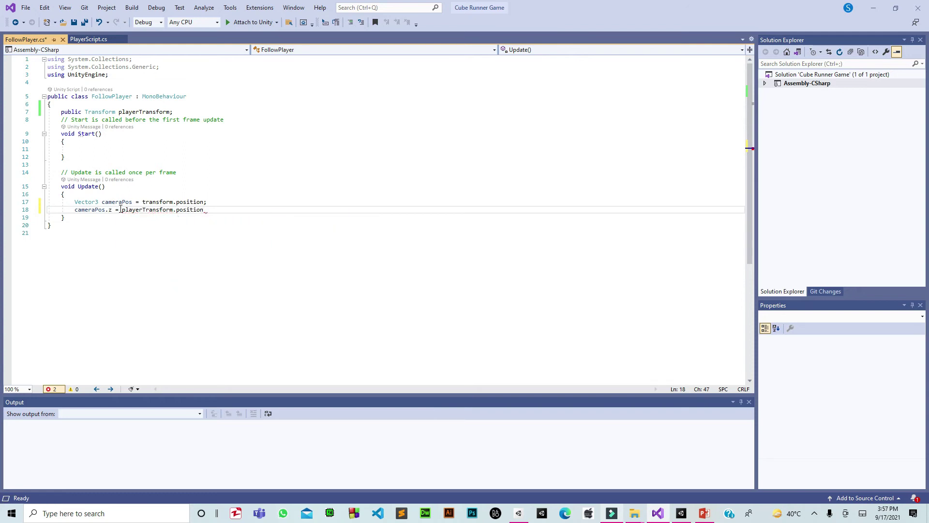
text(.z)
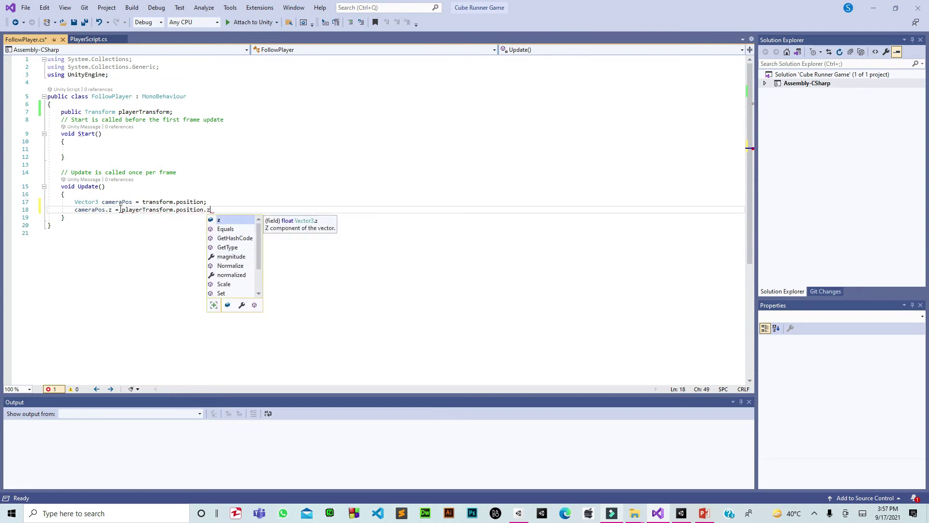
text(;)
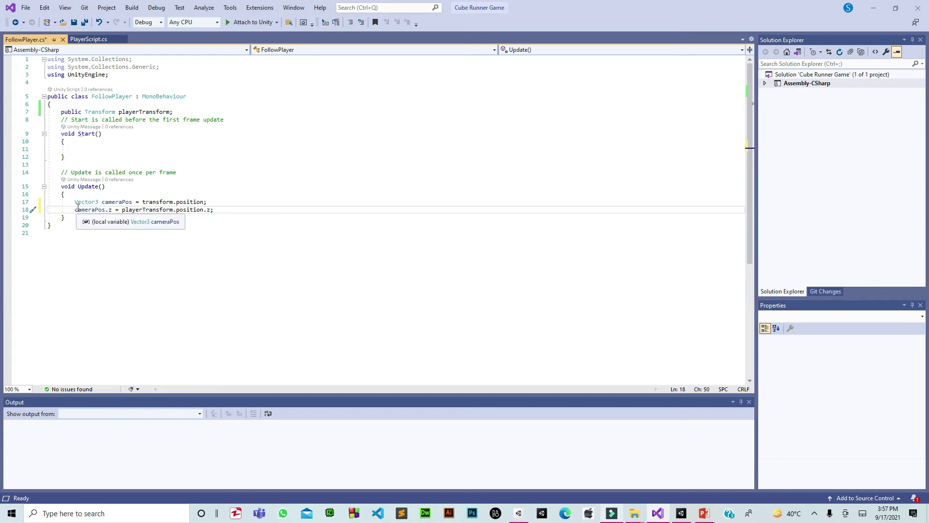
drag(122, 209, 219, 219)
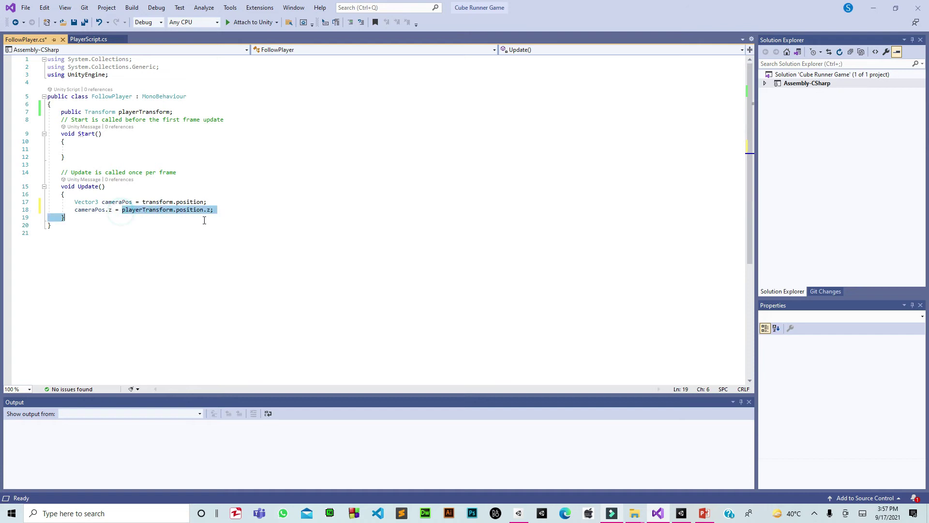
drag(144, 229, 74, 210)
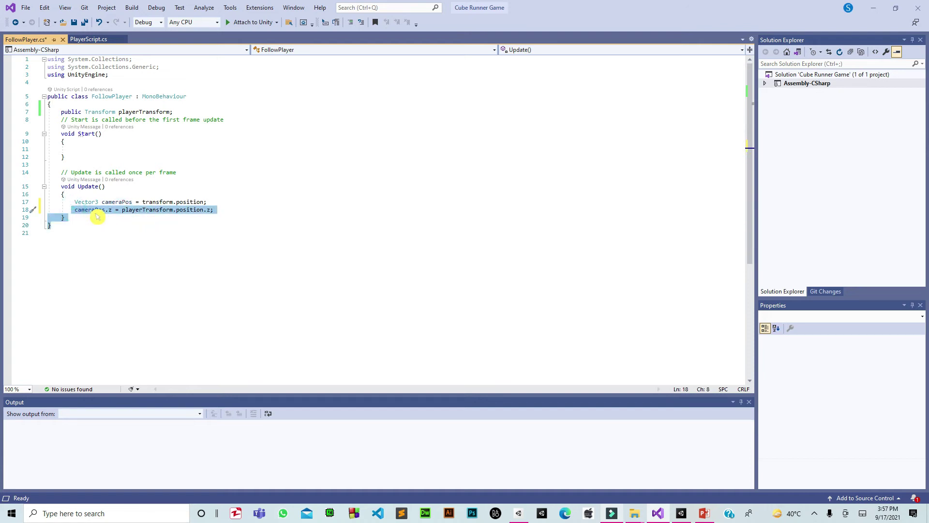
click(93, 210)
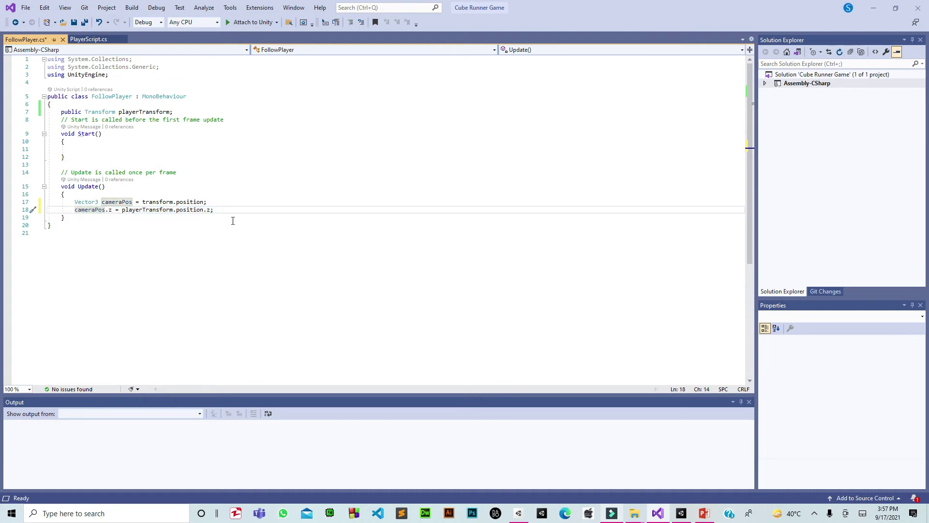
- Add 'transform.position = cameraPos;' as the next line of Update
click(223, 210)
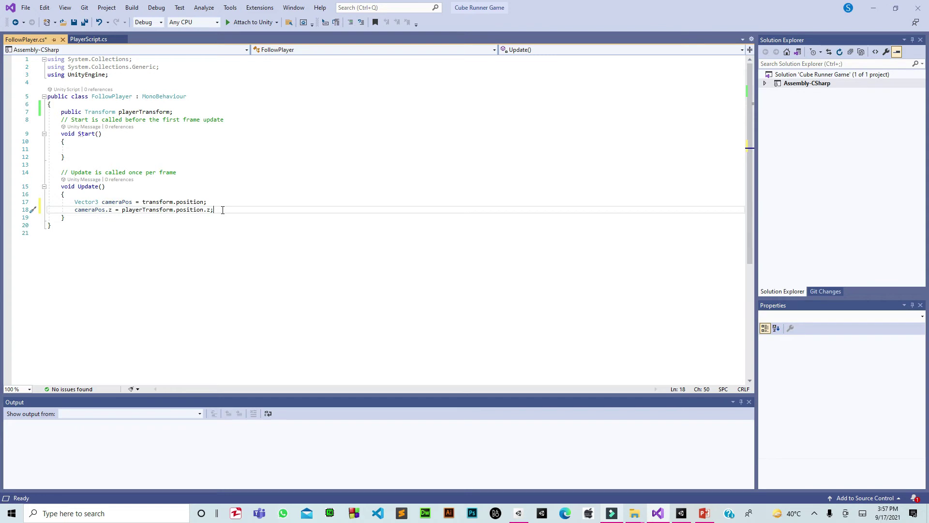
key(Return)
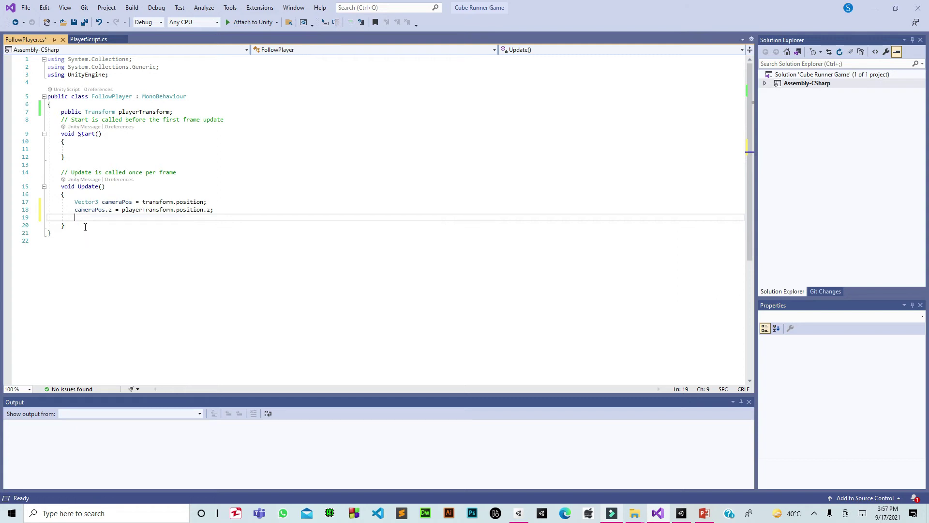
text(t)
text(a)
key(BackSpace)
text(r)
double_click(85, 228)
text(.po)
key(Tab)
text(=ca)
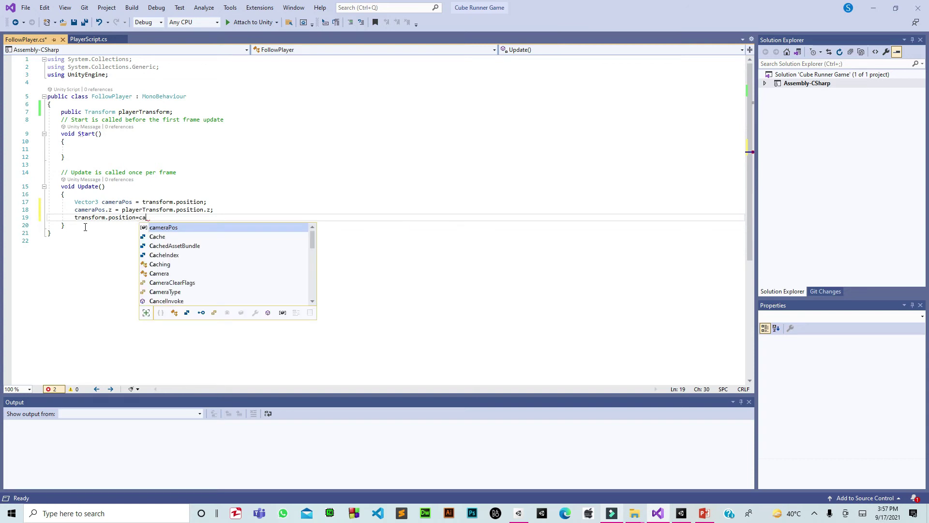
key(Tab)
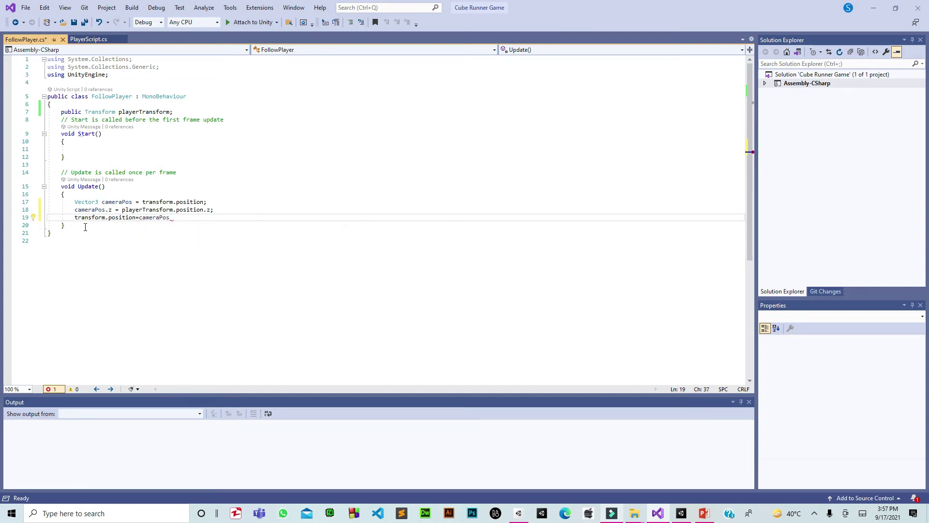
text(;)
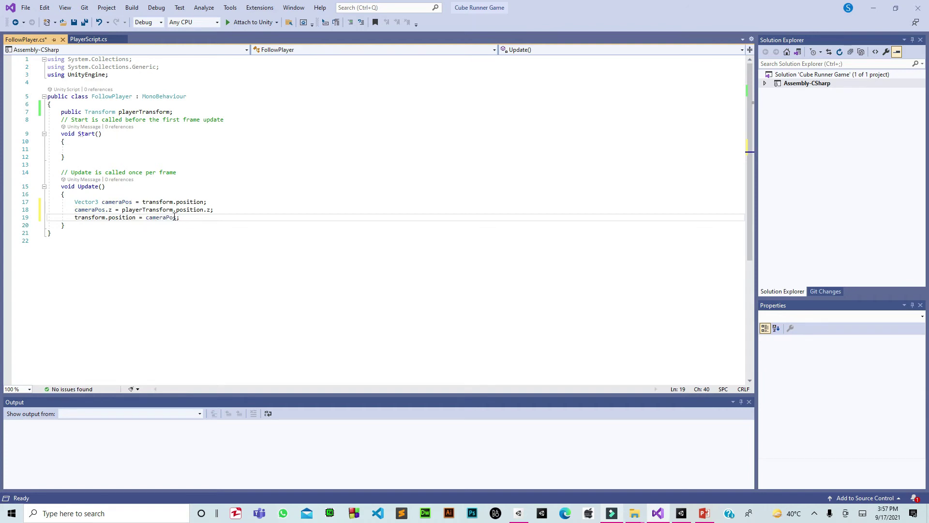
key(Return)
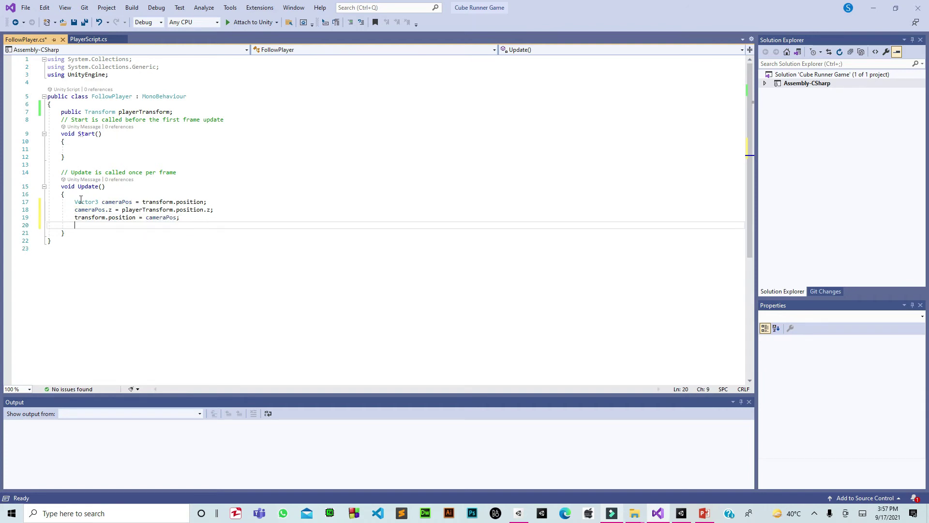
drag(74, 201, 221, 222)
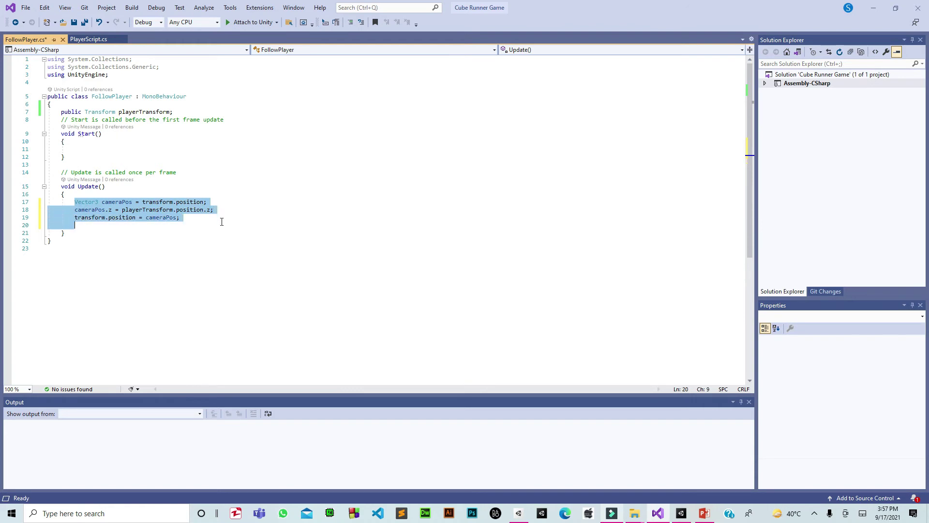
- Save the script, enter Play mode, and inspect the Main Camera and Player
click(129, 240)
key(ctrl+s)
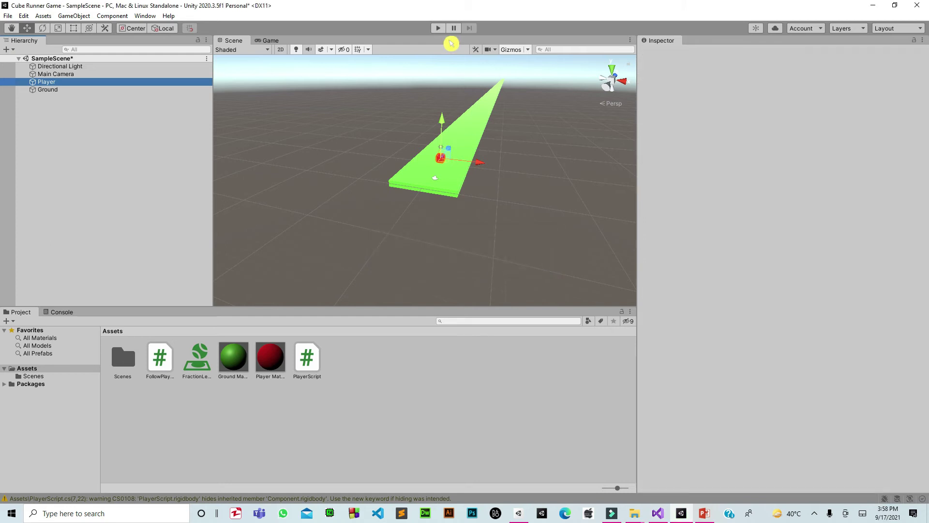
click(439, 28)
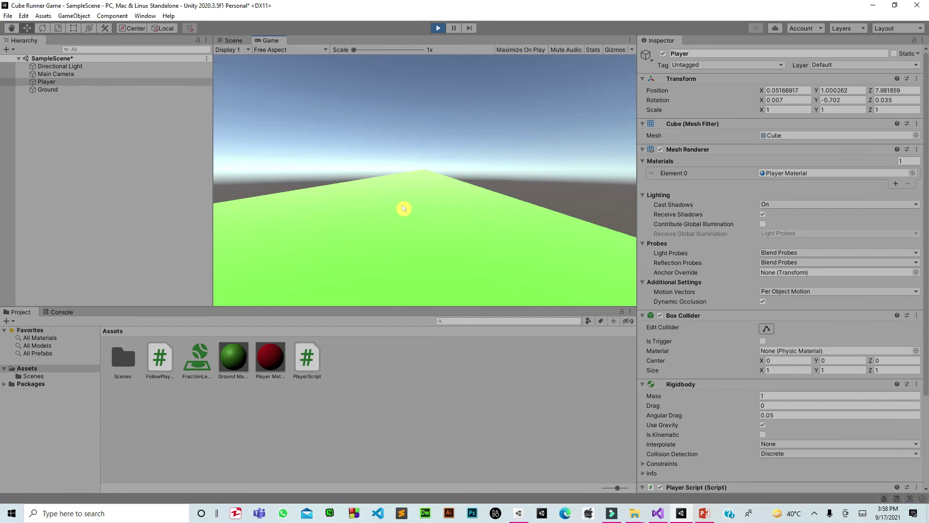
click(97, 74)
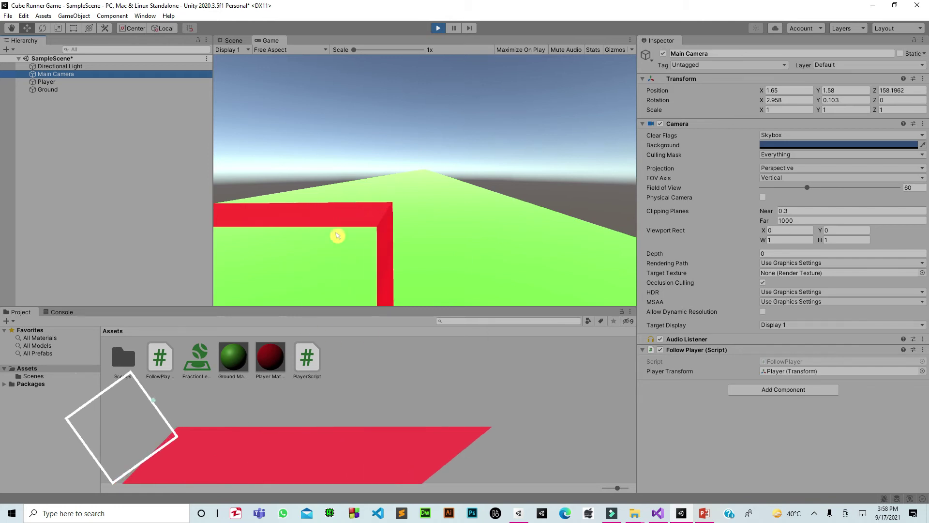
click(46, 82)
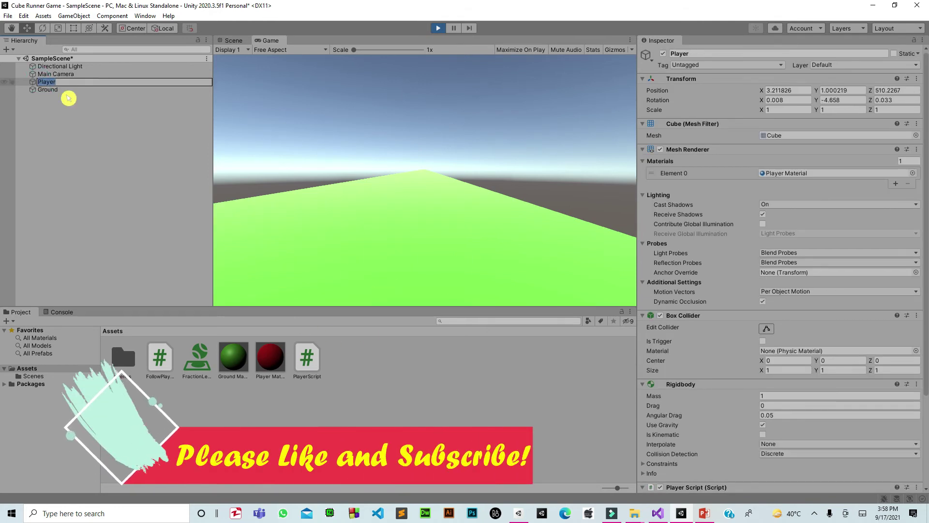
click(77, 107)
click(64, 82)
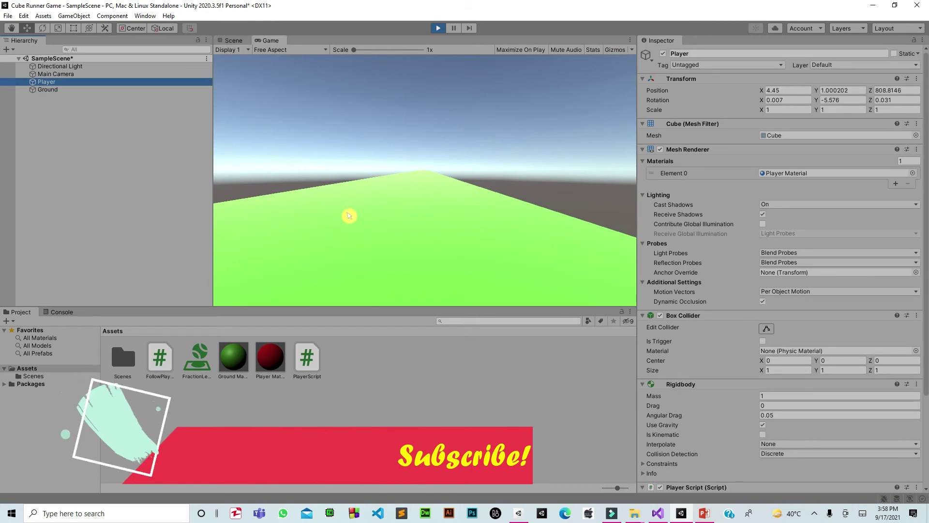
- In Scene view, frame the red cube and confirm camera and Player share Z 942.8387
key(ctrl+1)
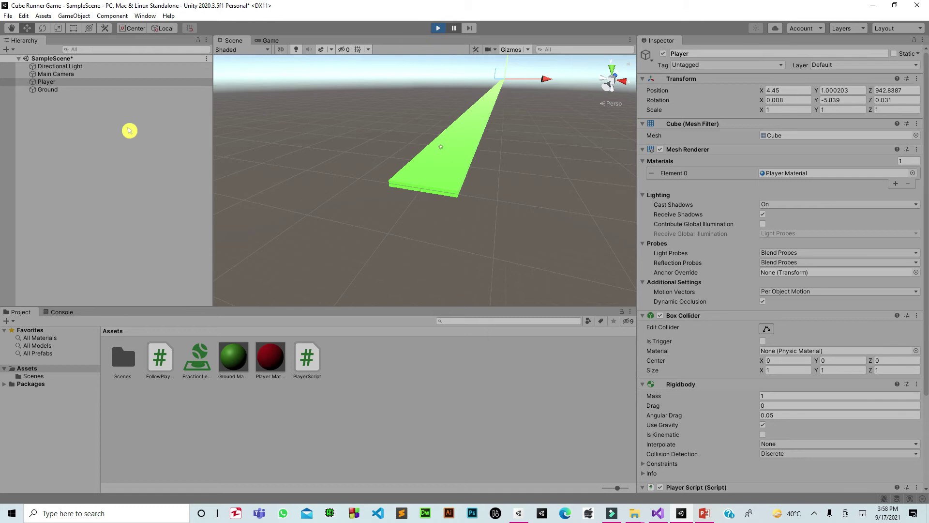
double_click(53, 83)
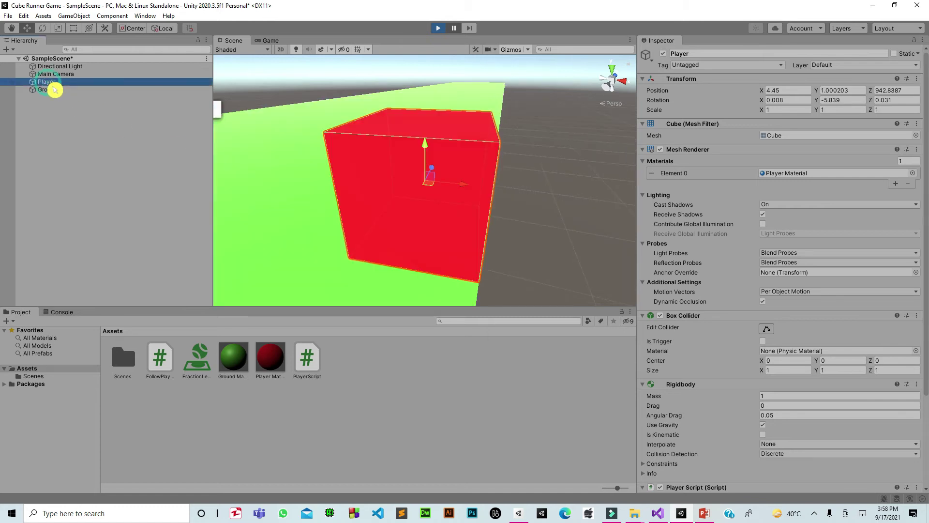
click(529, 219)
alt+scroll(522, 213, down, 5)
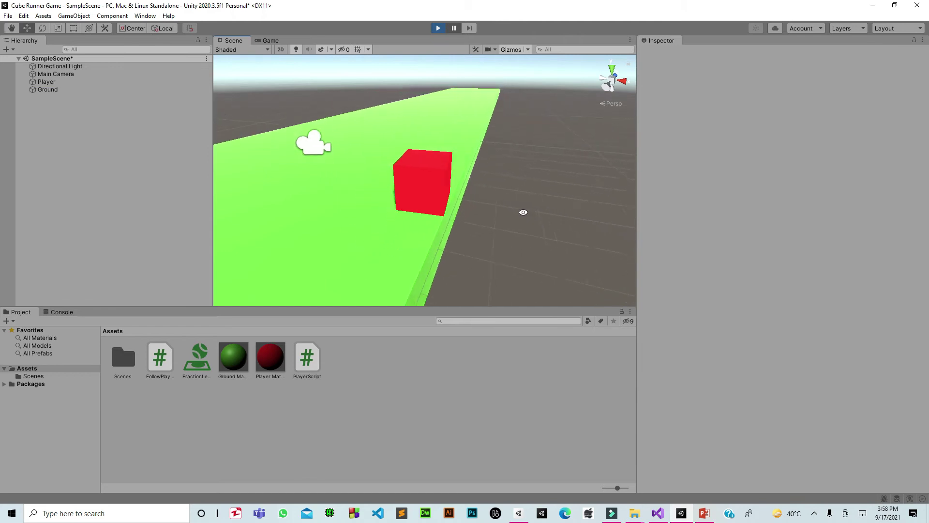
click(352, 159)
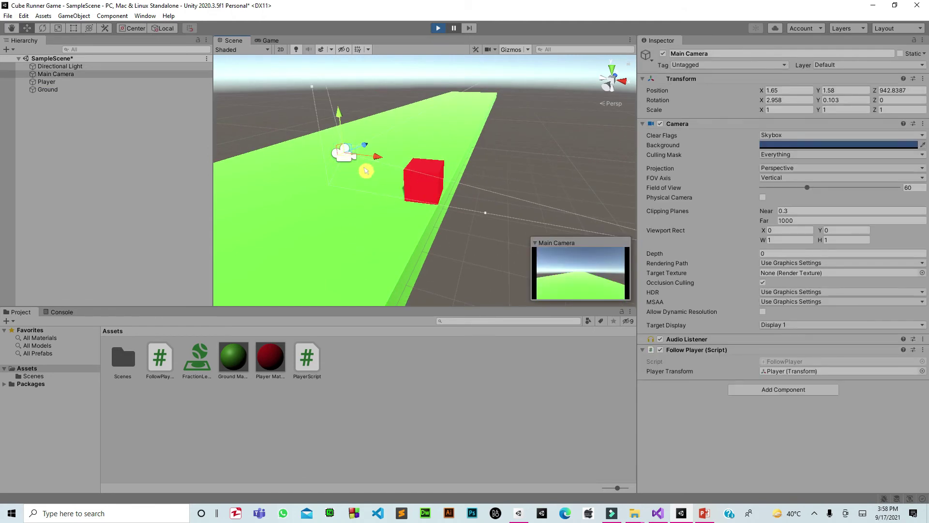
click(571, 170)
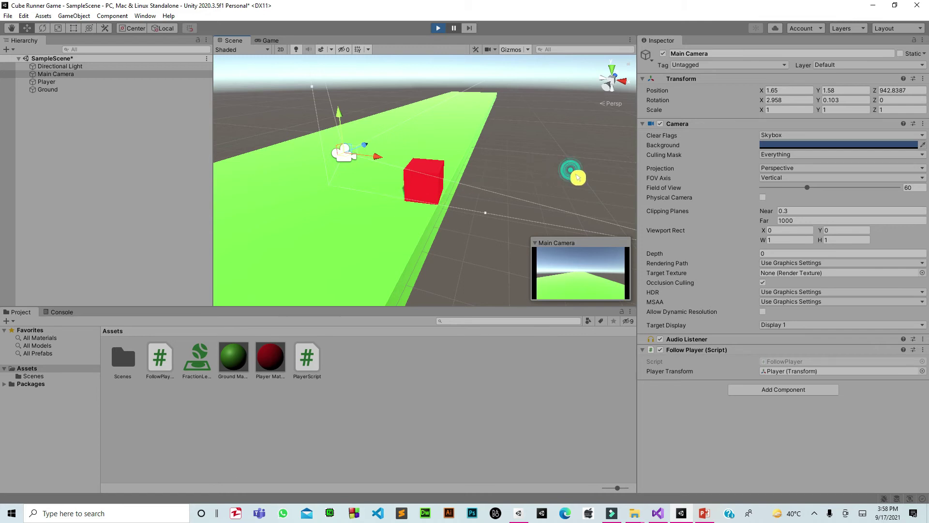
alt+drag(568, 170, 471, 230)
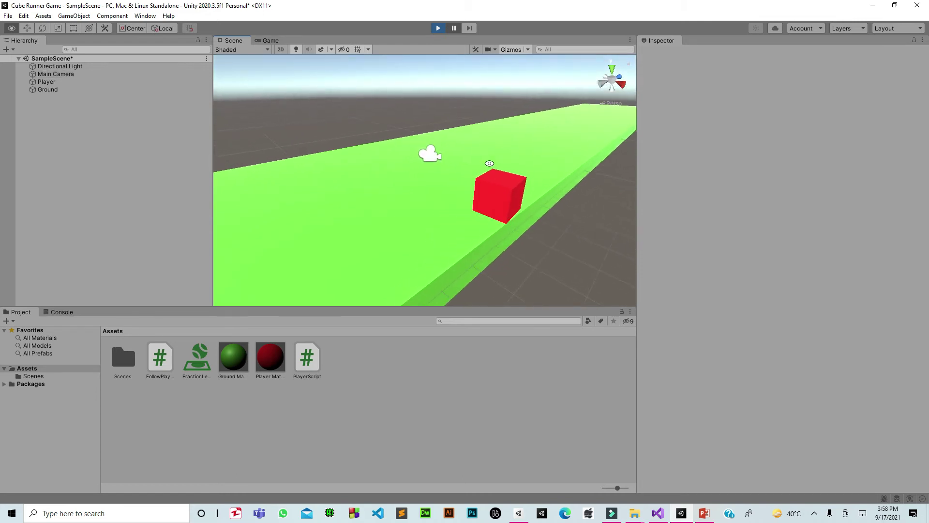
key(ctrl+z)
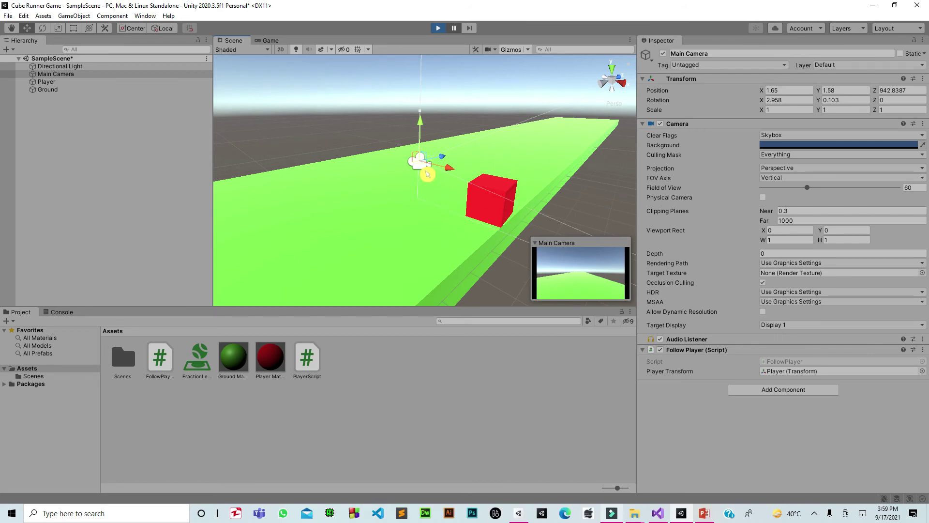
click(495, 218)
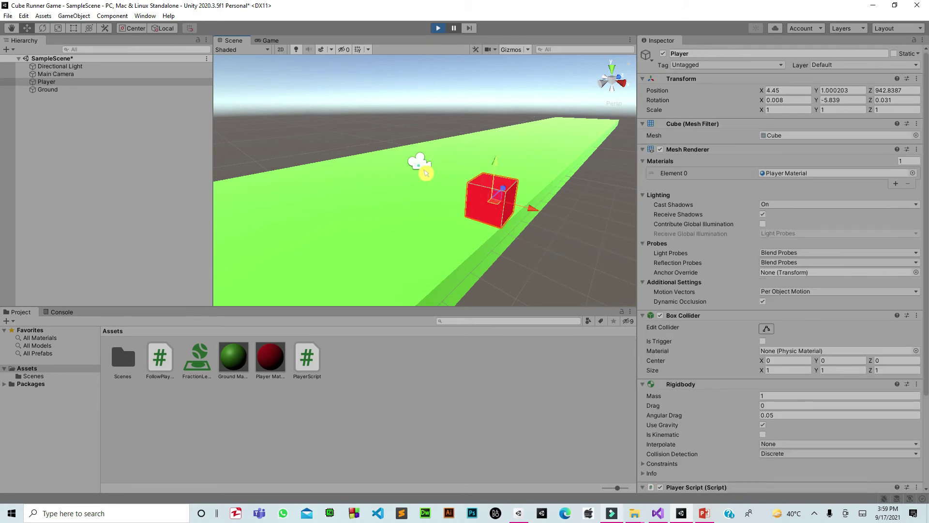
click(426, 173)
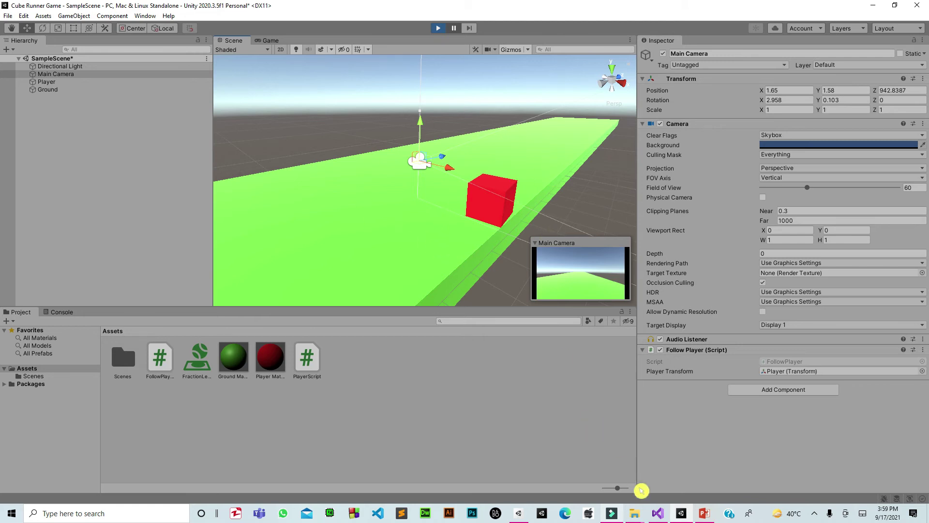
- Review the cameraPos lines in FollowPlayer's Update method, then go back to Unity
click(658, 513)
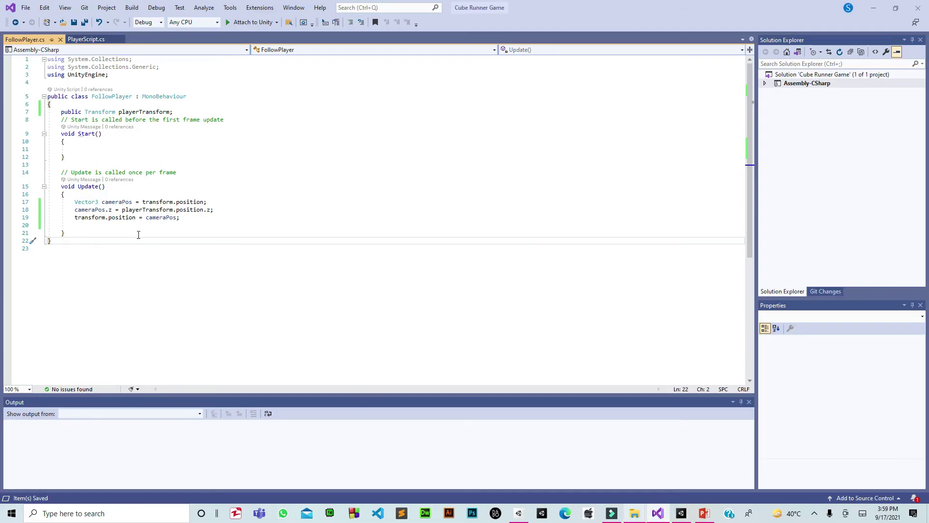
drag(75, 202, 188, 232)
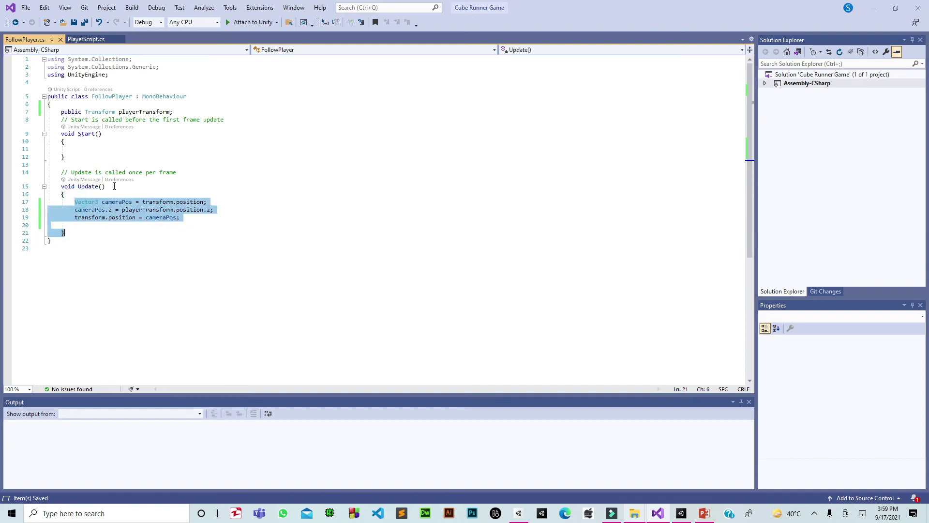
drag(81, 186, 65, 194)
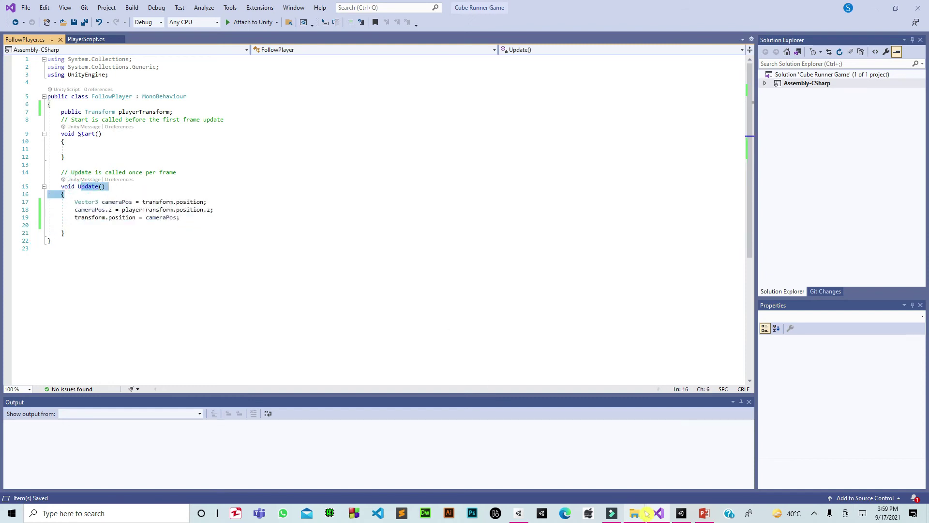
click(681, 514)
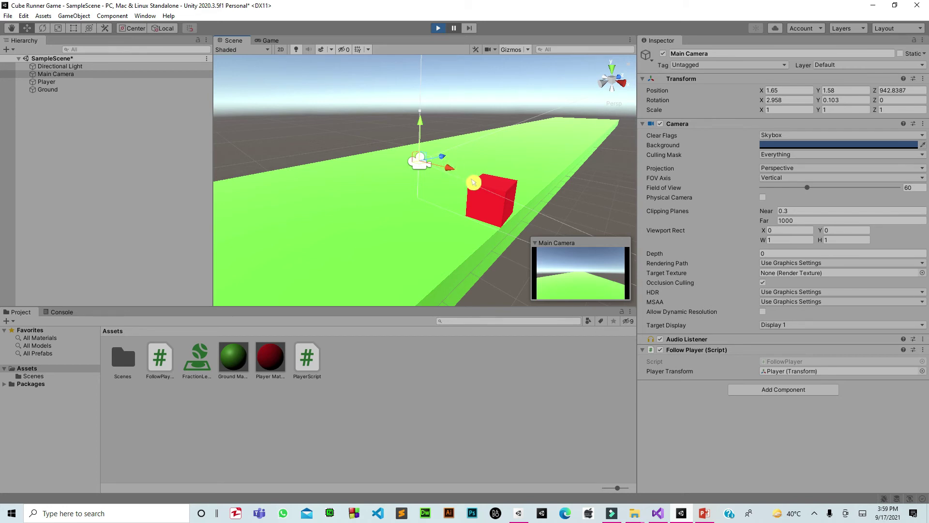
- Alternate selecting Player and Main Camera during play to compare positions, then reopen FollowPlayer.cs
click(488, 198)
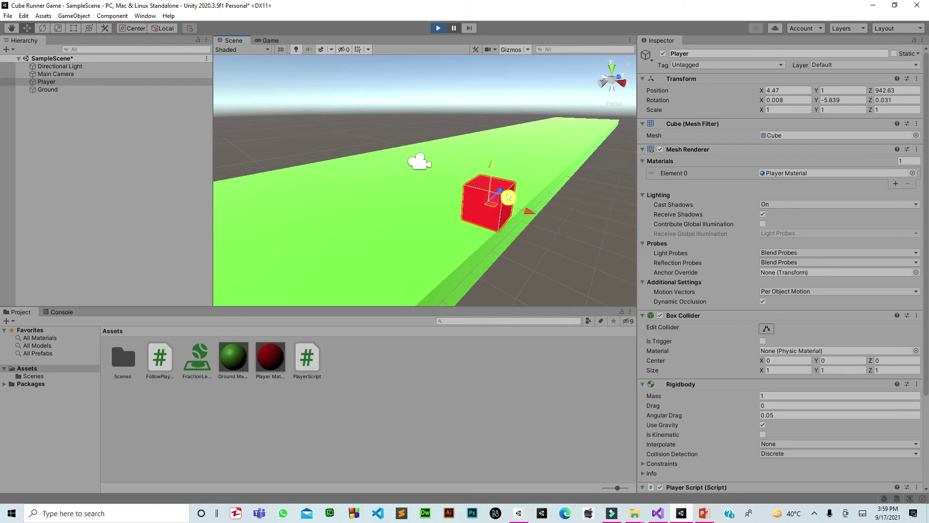
click(430, 164)
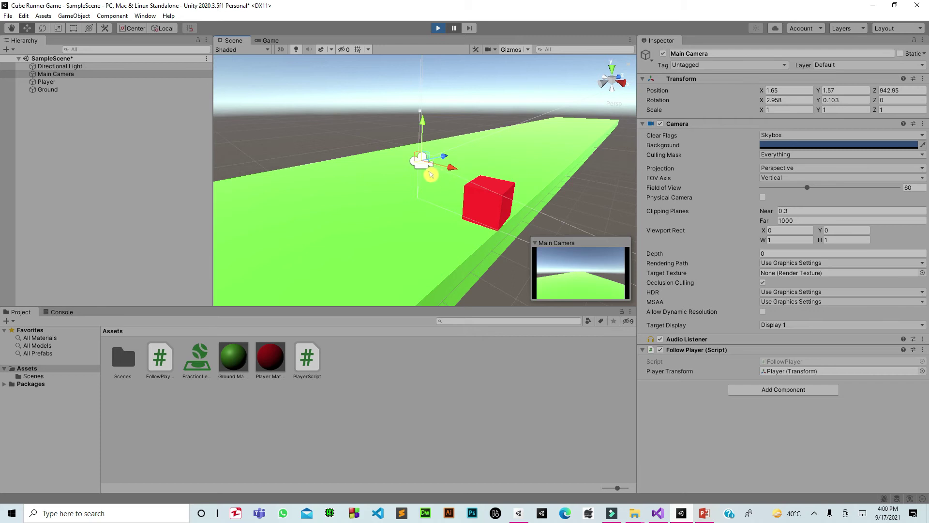
click(490, 205)
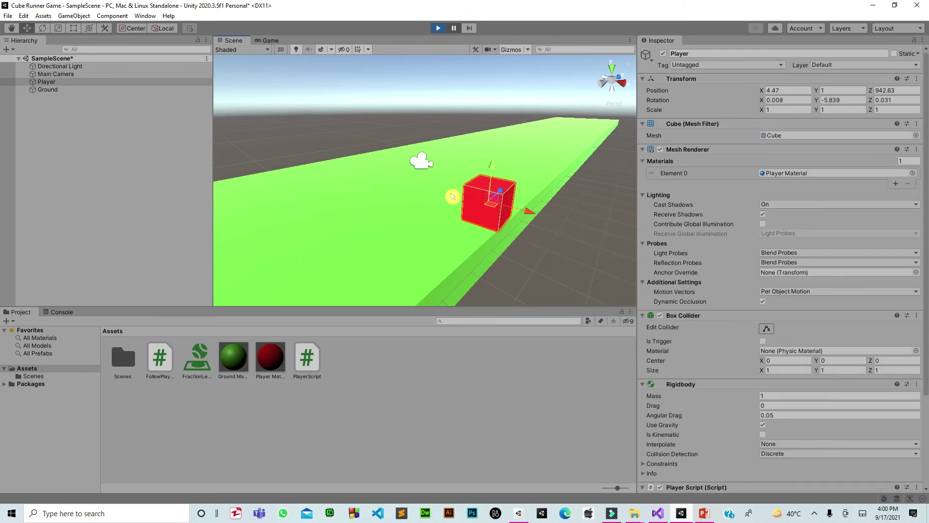
click(428, 171)
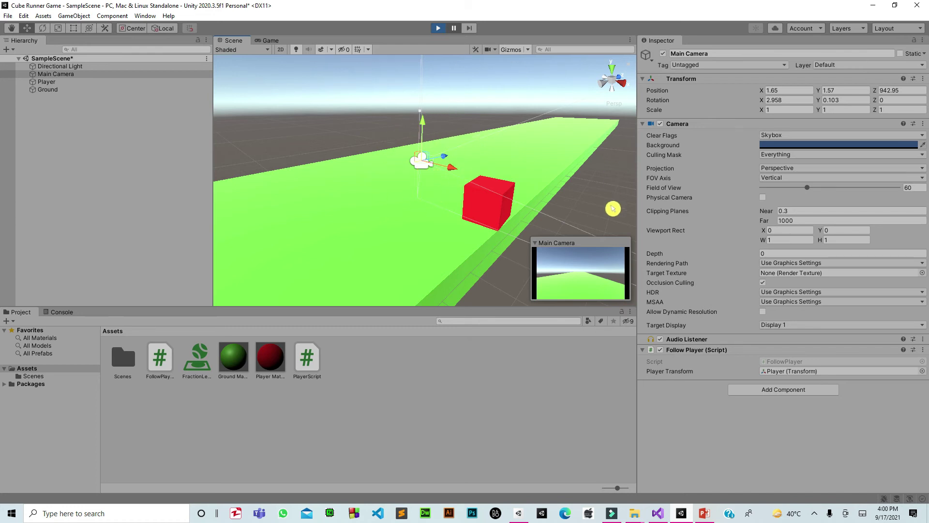
click(492, 213)
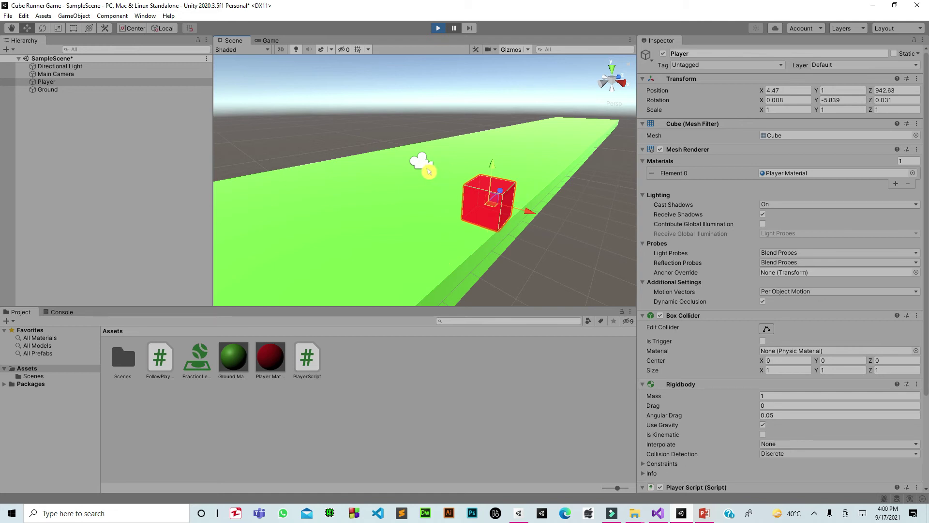
click(428, 171)
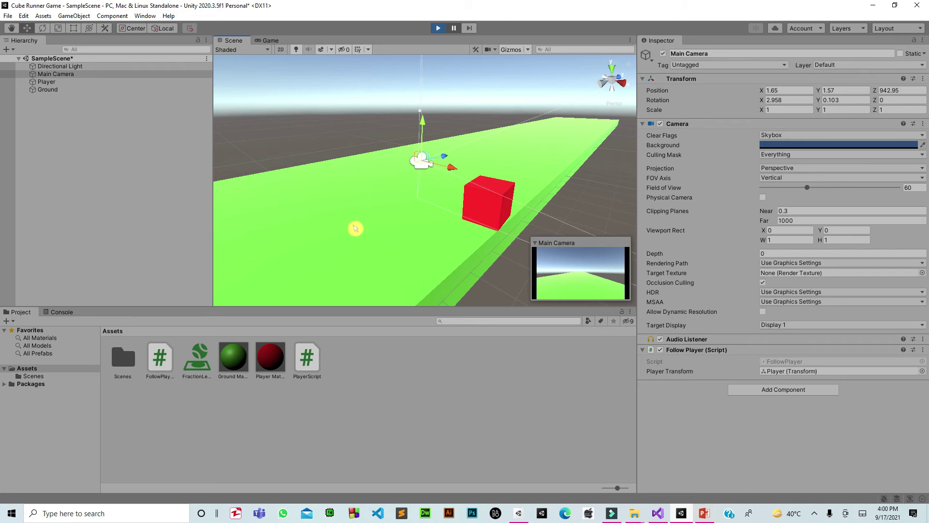
click(498, 217)
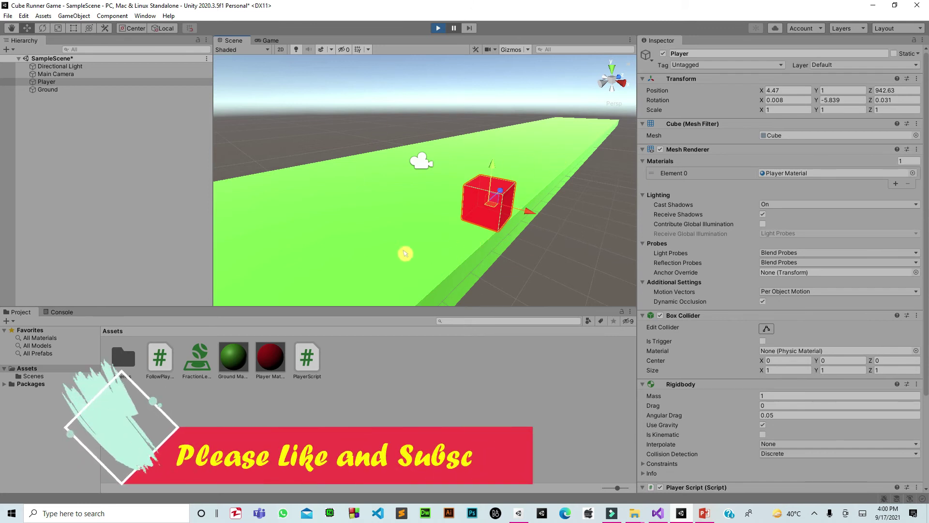
mouse_move(667, 517)
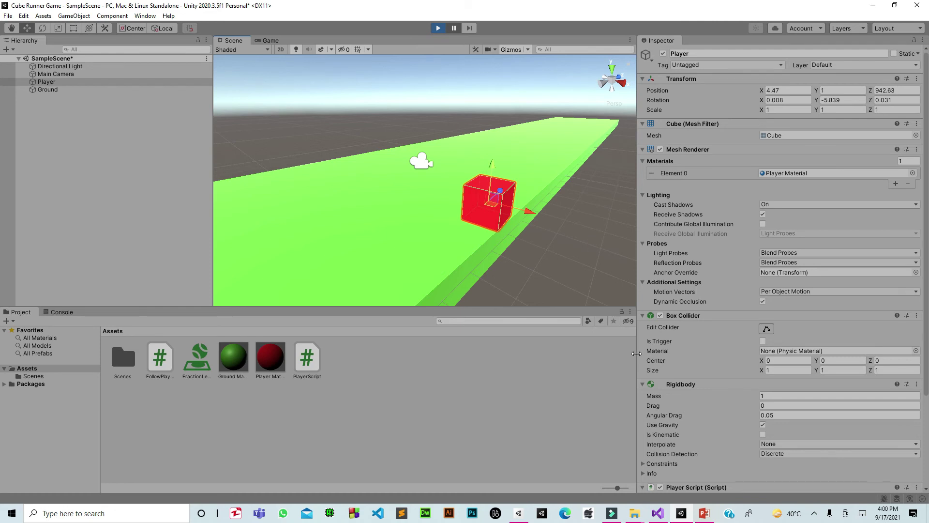
click(666, 516)
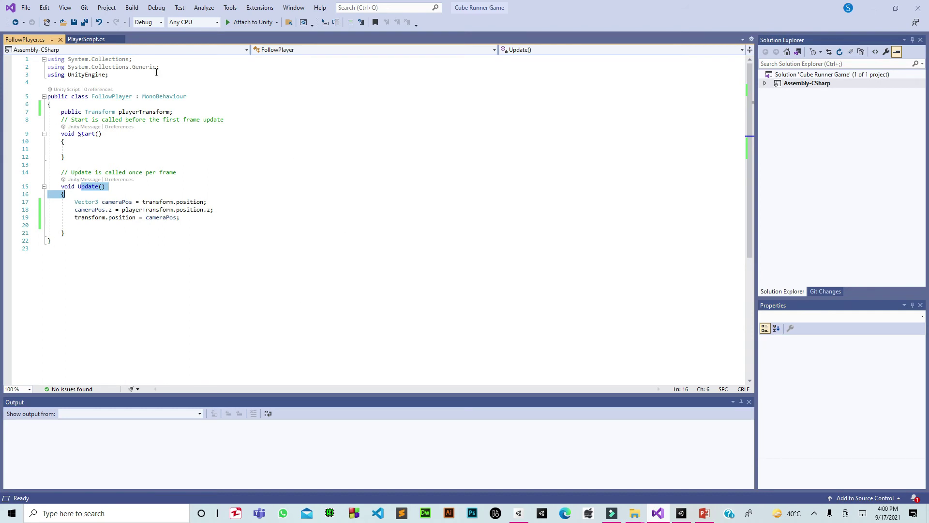
- Declare 'public float offset;' below playerTransform and save the script
click(183, 112)
key(Return)
text(pu)
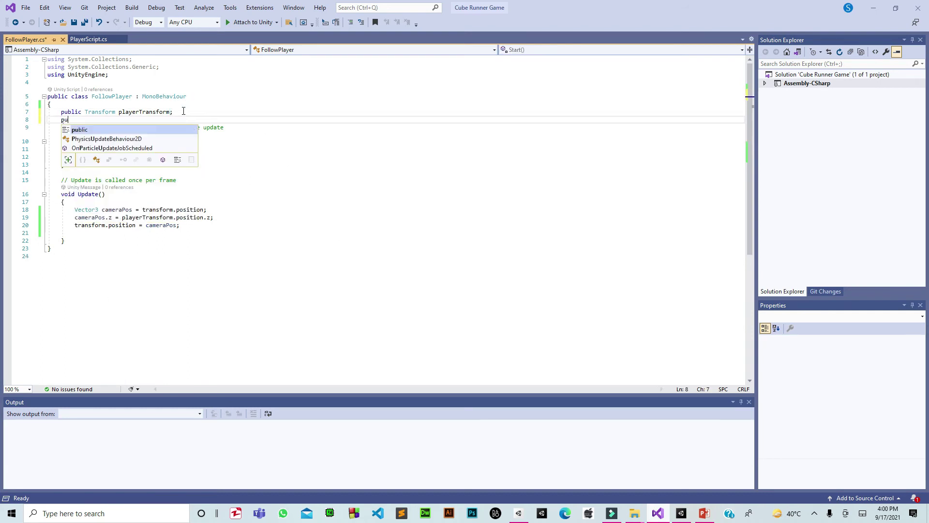
key(Tab)
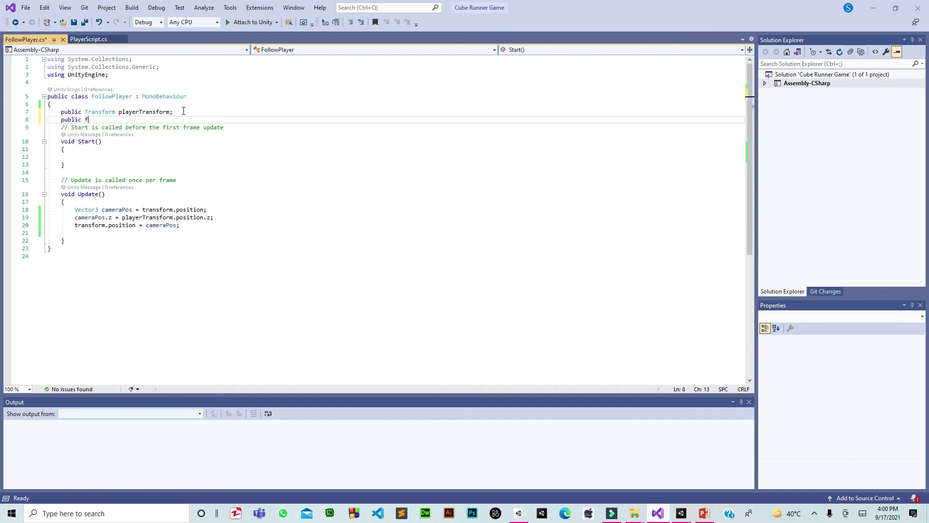
text(loa)
key(Tab)
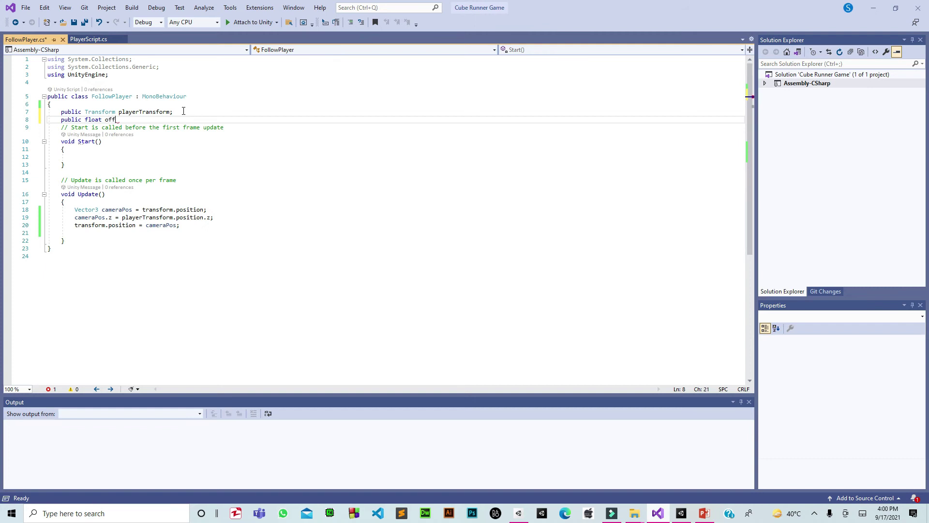
text(set;)
key(ctrl+s)
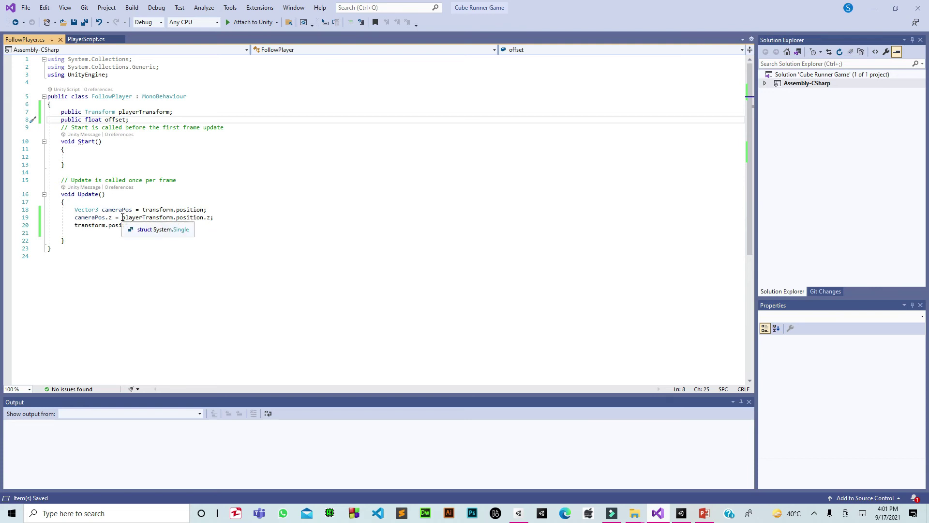
- Add offset to playerTransform.position.z on line 19 and return to Unity
drag(123, 217, 208, 217)
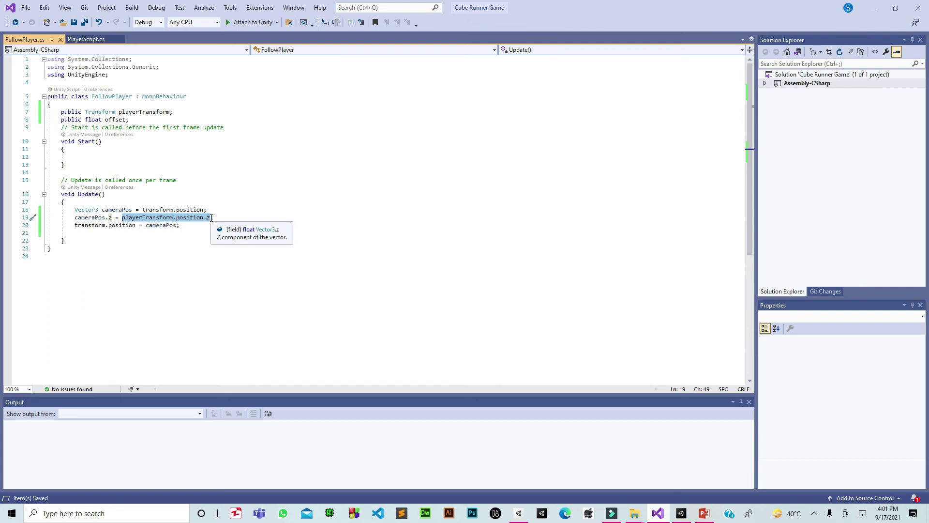
click(211, 217)
text(;)
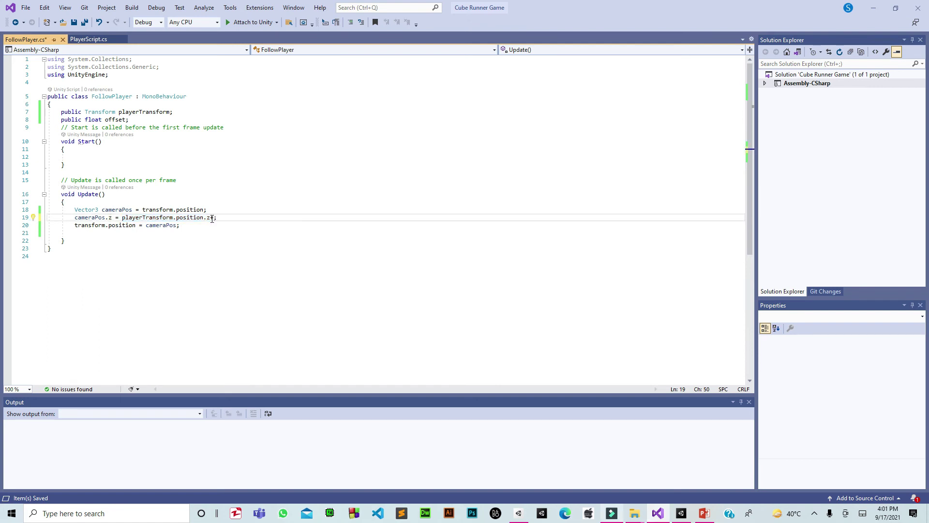
text(+offset)
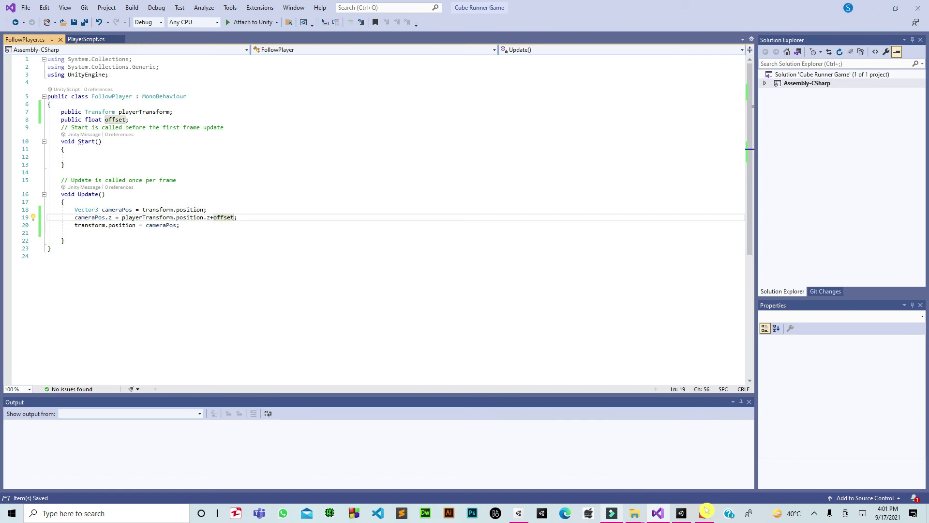
click(681, 513)
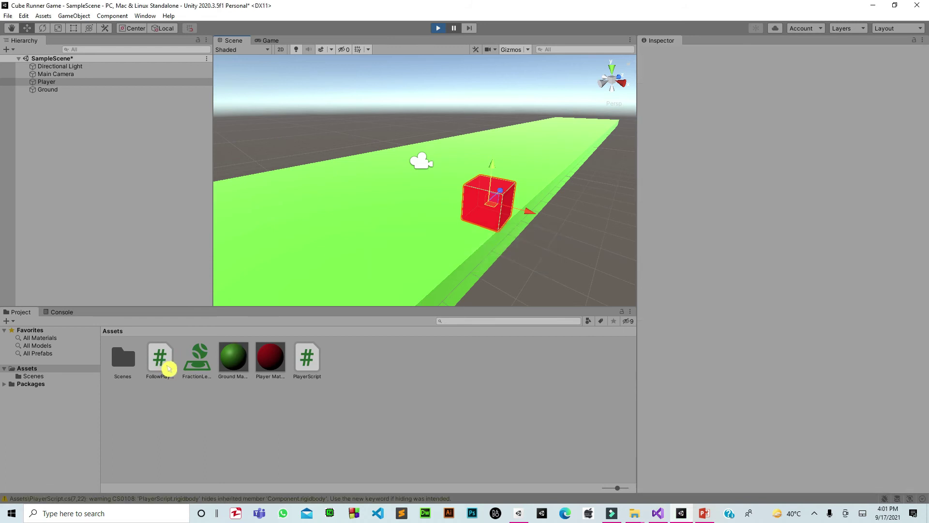
- Drag the FollowPlayer script onto Main Camera and enter -7 in its Offset field
click(169, 369)
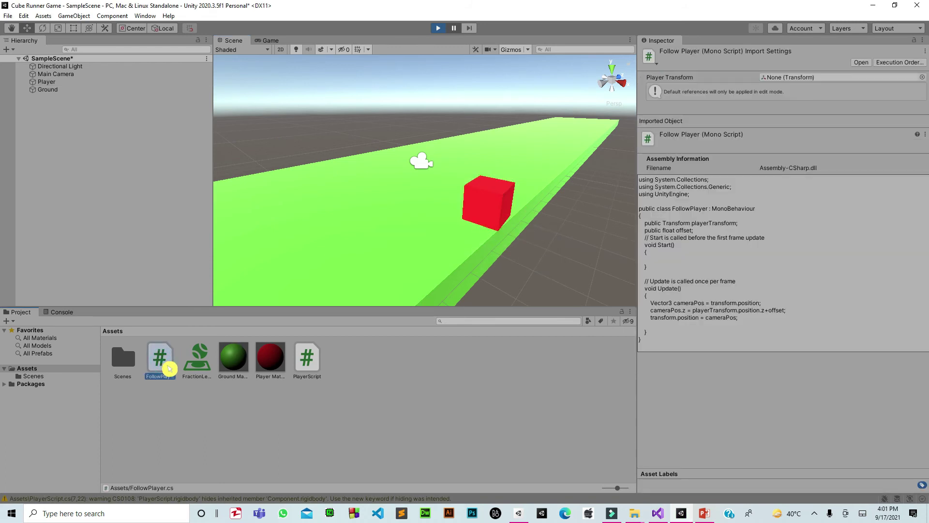
drag(169, 369, 77, 74)
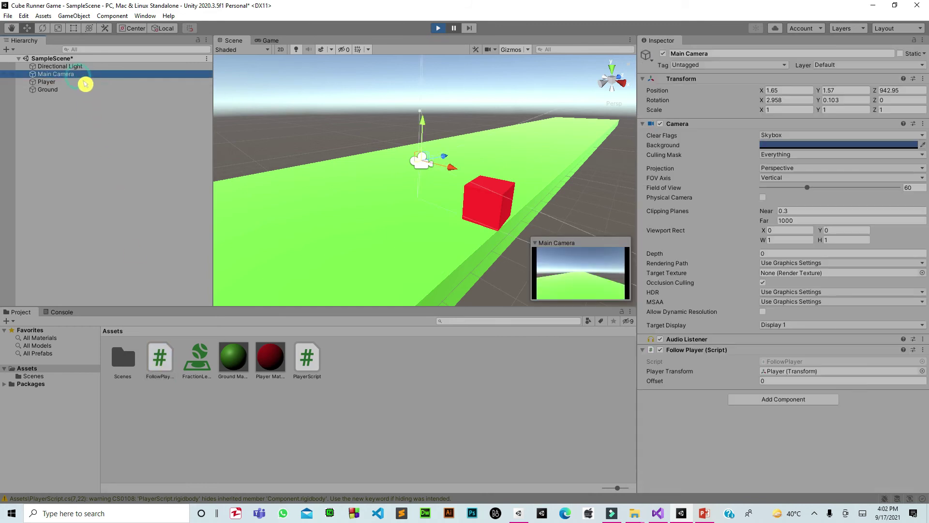
click(777, 380)
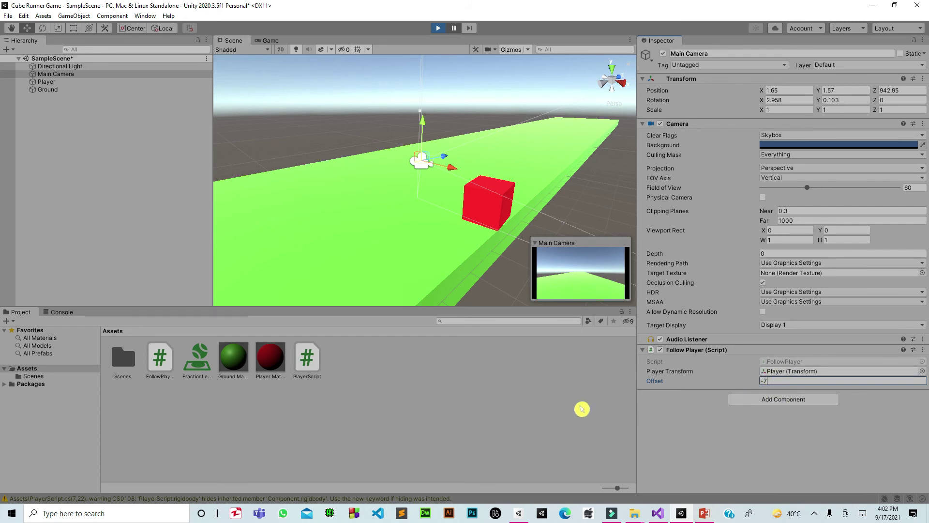
click(506, 384)
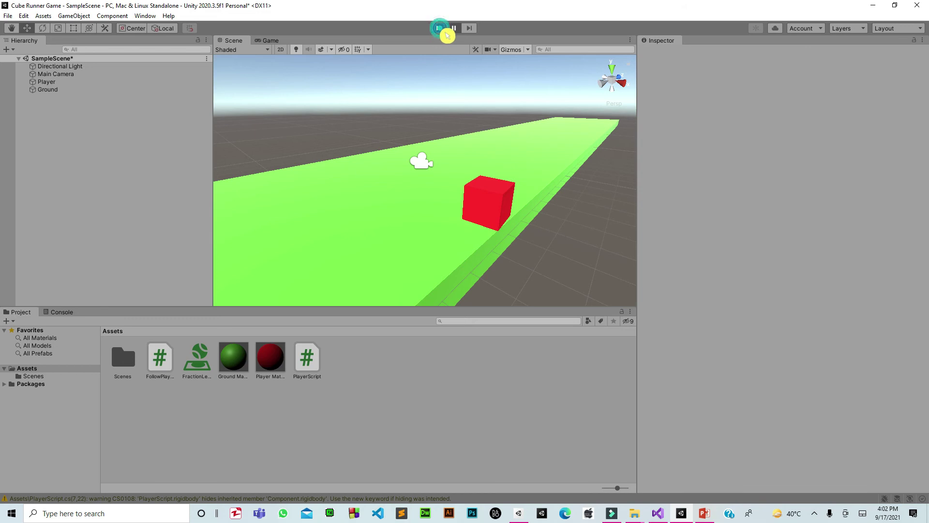
- Play-test the scene repeatedly to watch the camera follow the red Player cube
click(439, 28)
click(443, 31)
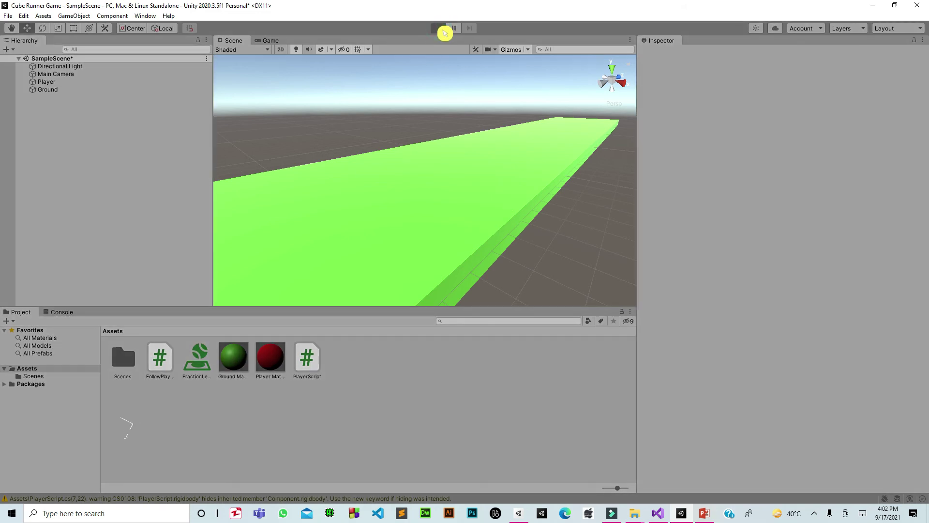
click(445, 33)
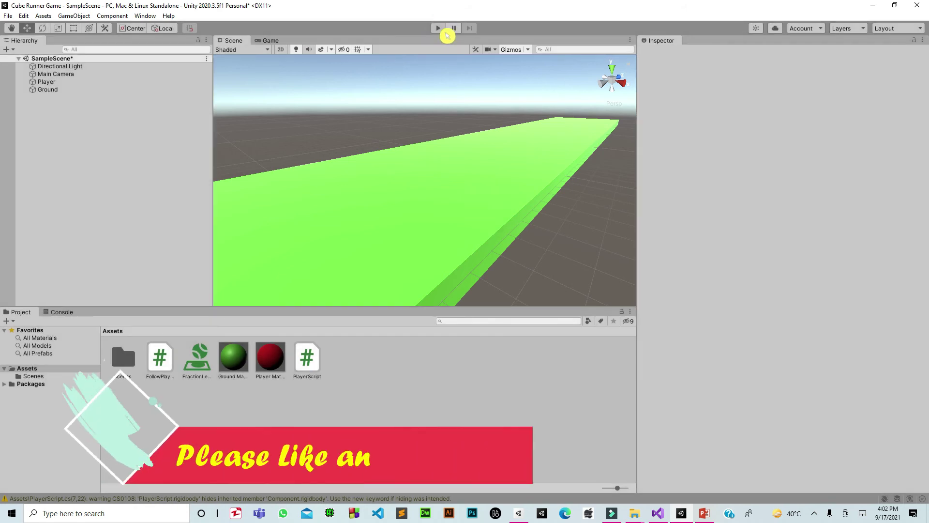
click(446, 33)
click(446, 33)
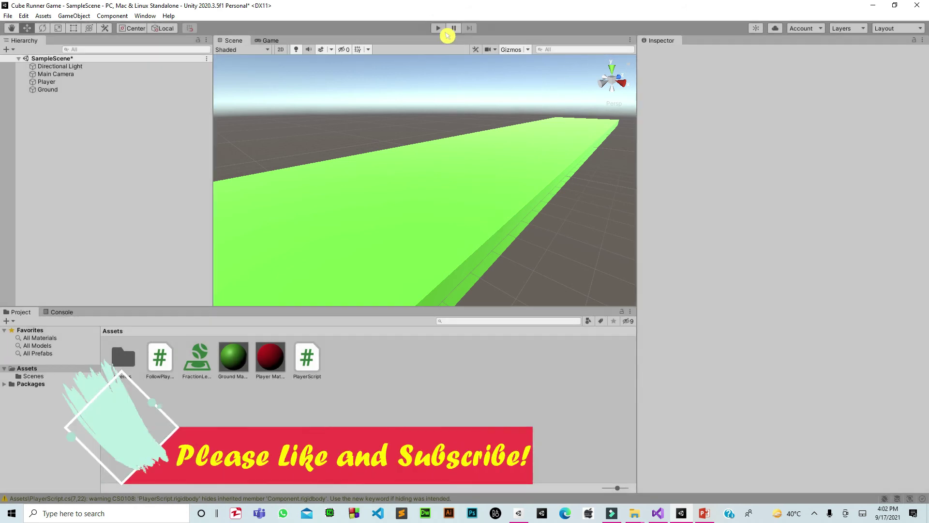
click(438, 28)
click(446, 33)
click(446, 32)
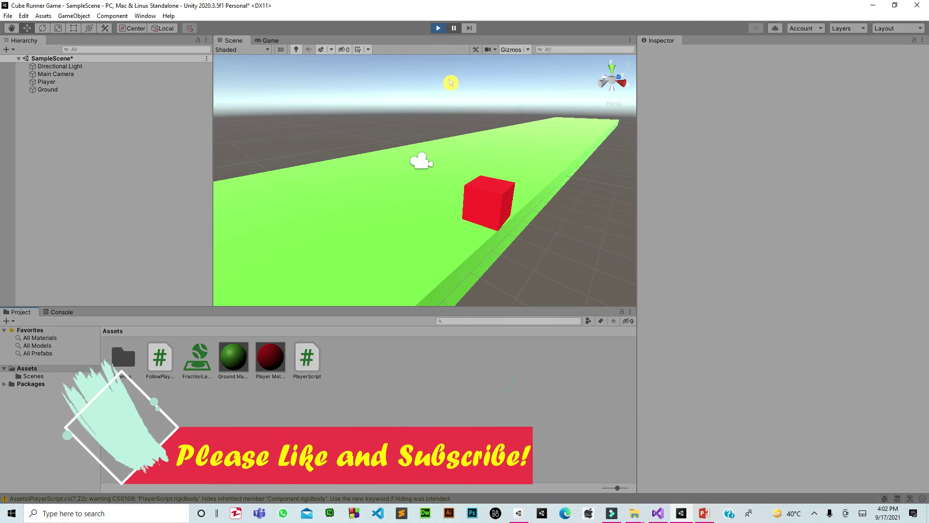
click(446, 33)
click(446, 33)
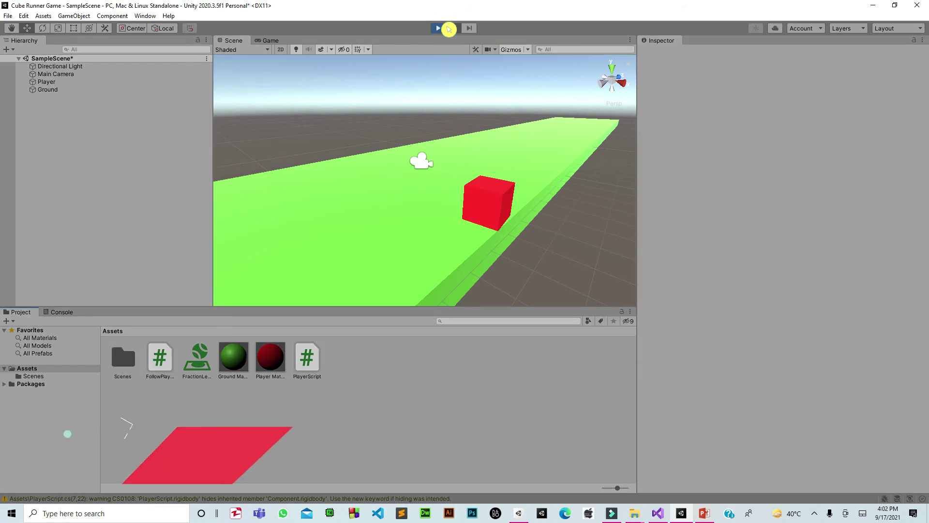
click(446, 32)
click(448, 31)
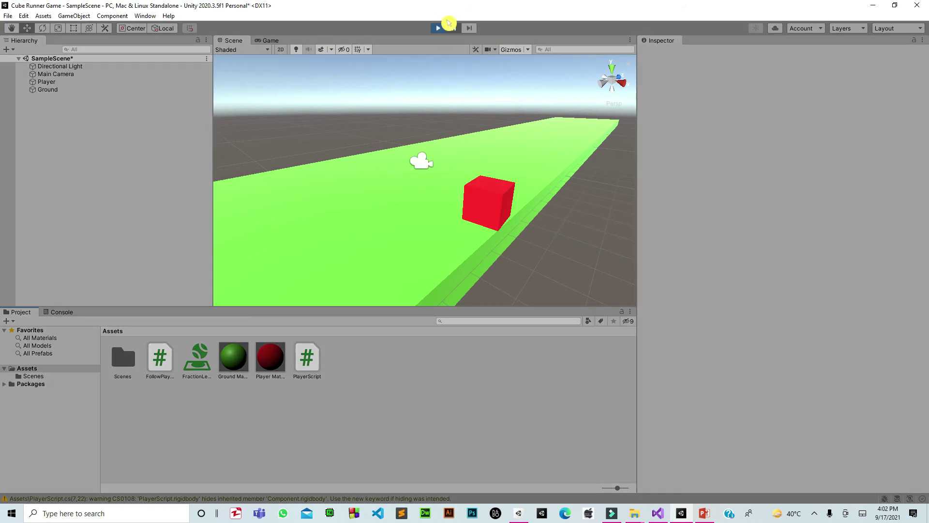
click(448, 34)
click(449, 25)
click(447, 33)
click(447, 32)
double_click(51, 83)
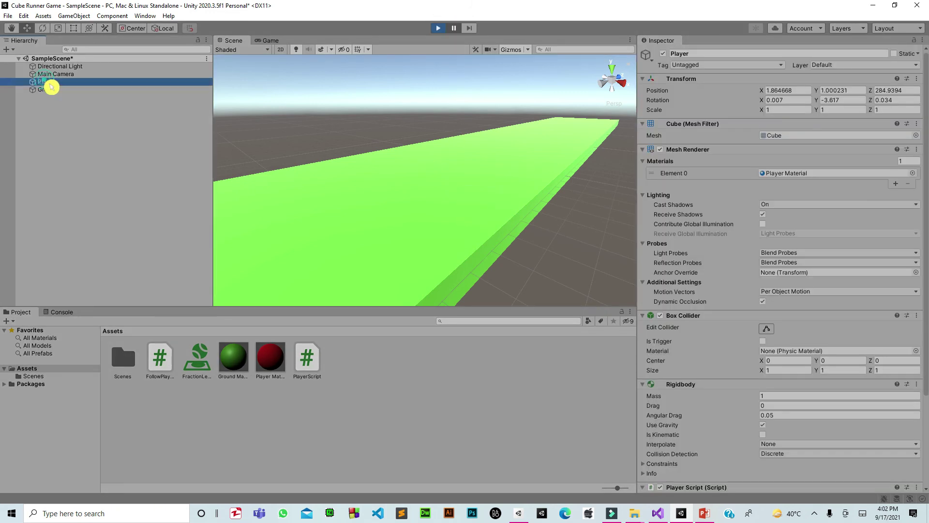
click(449, 26)
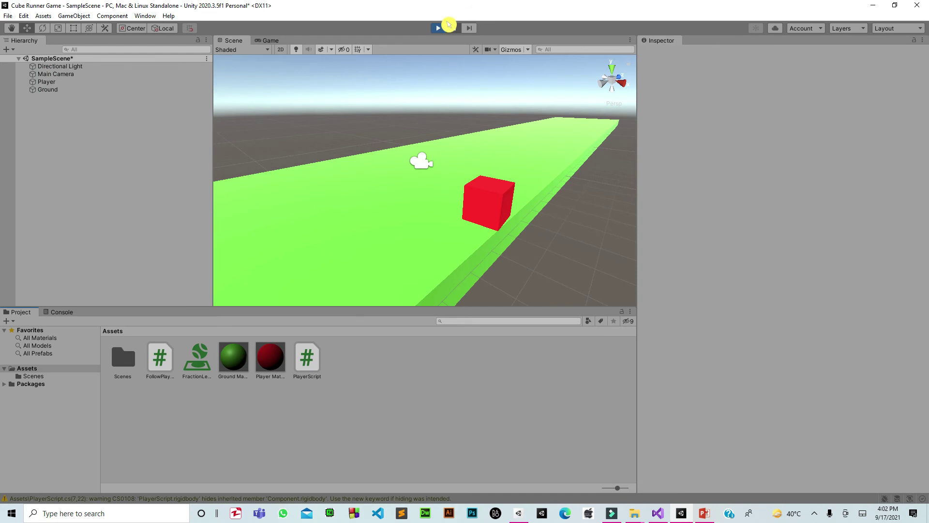
click(447, 34)
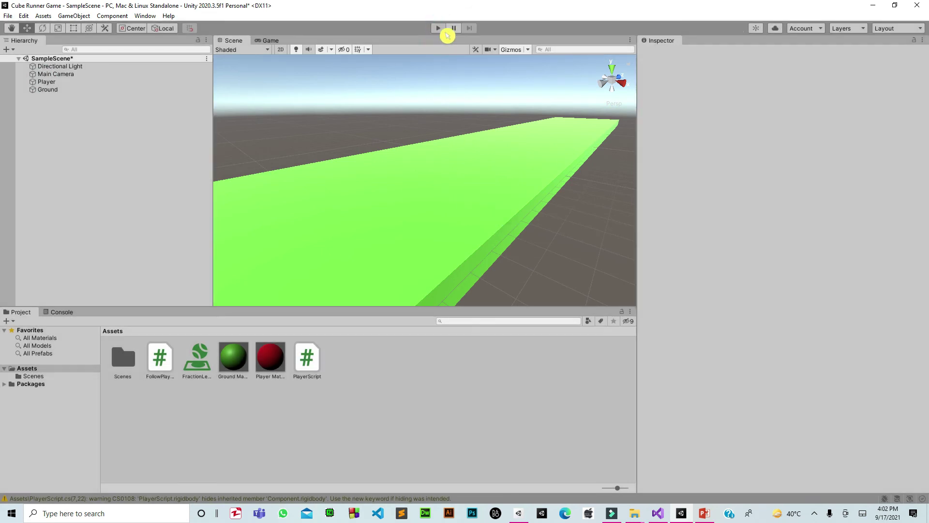
- Compare Main Camera's Follow Player settings with the Player object, then return to FollowPlayer.cs in Visual Studio
double_click(90, 82)
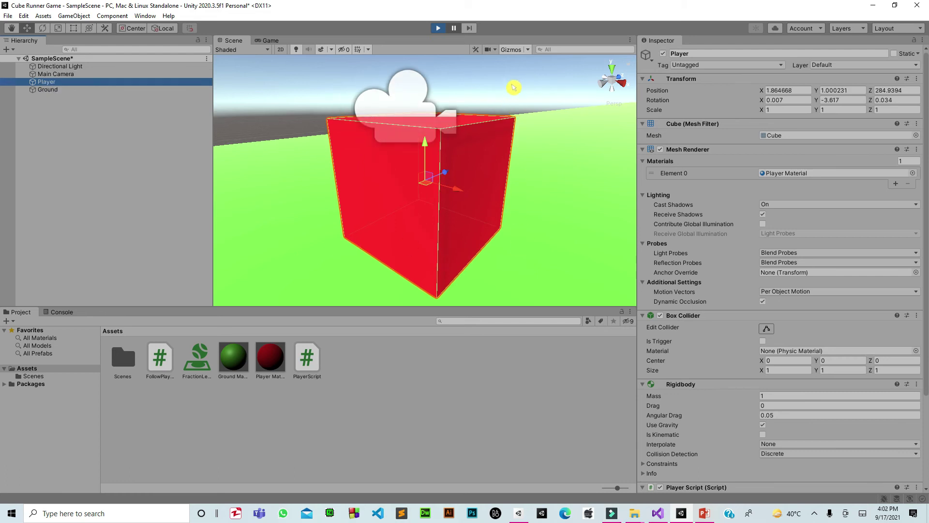
click(409, 102)
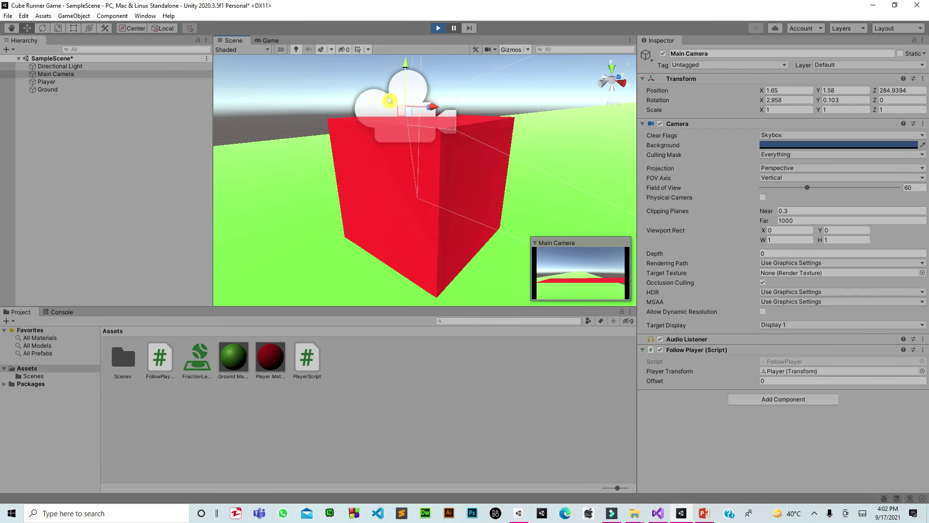
click(393, 176)
click(392, 109)
mouse_move(665, 517)
click(624, 493)
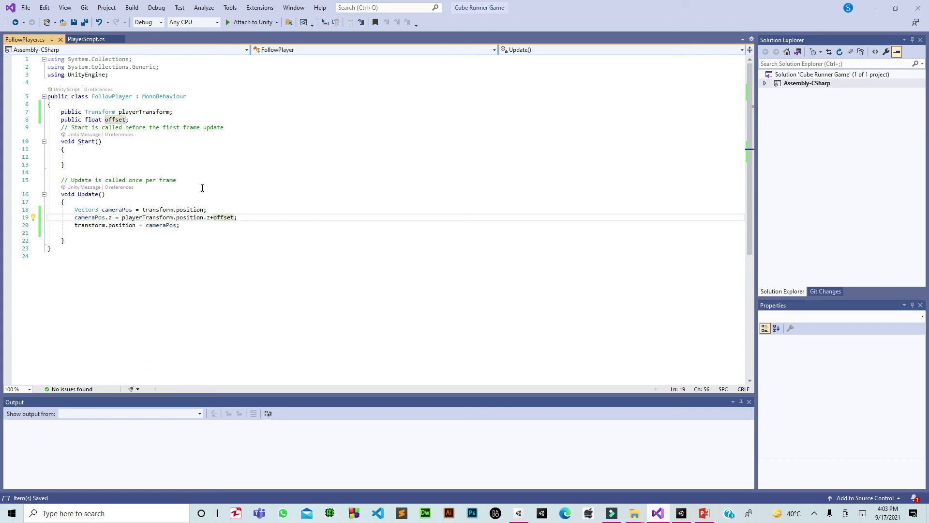
drag(123, 217, 236, 217)
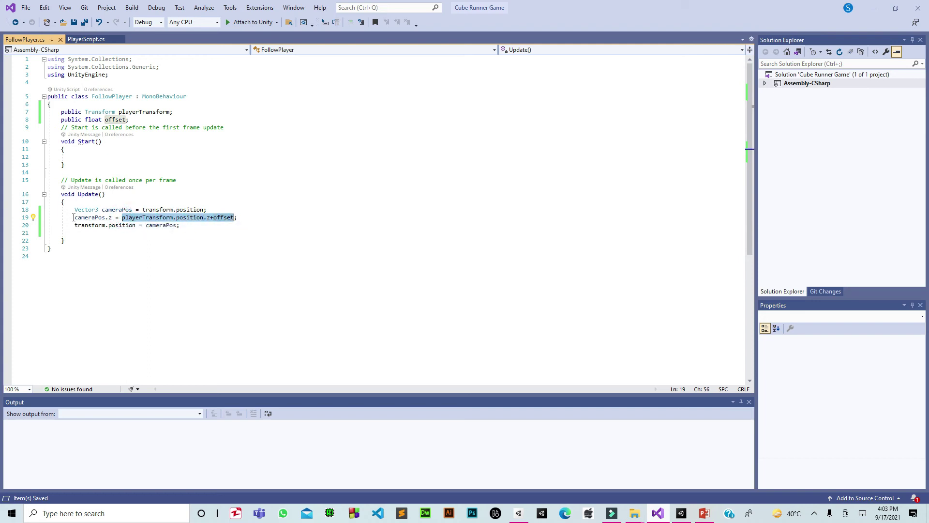
drag(74, 218, 110, 217)
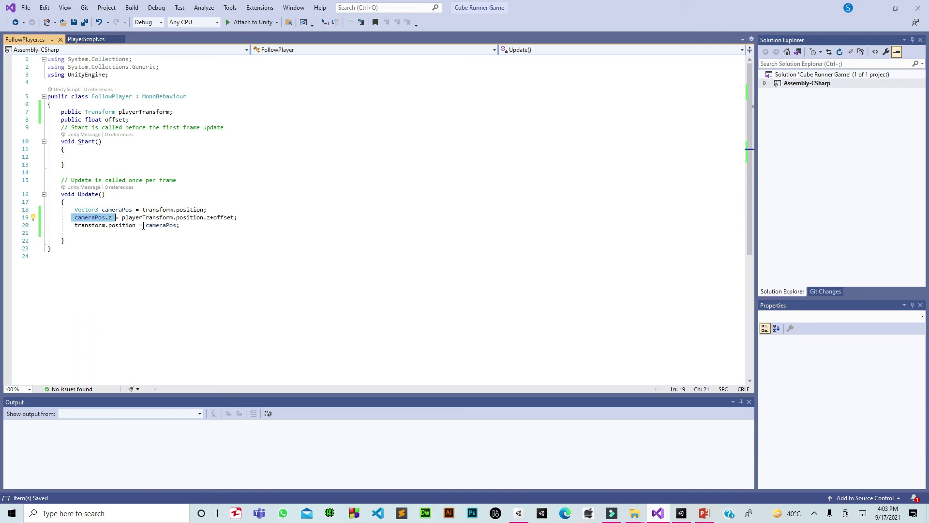
drag(210, 218, 238, 218)
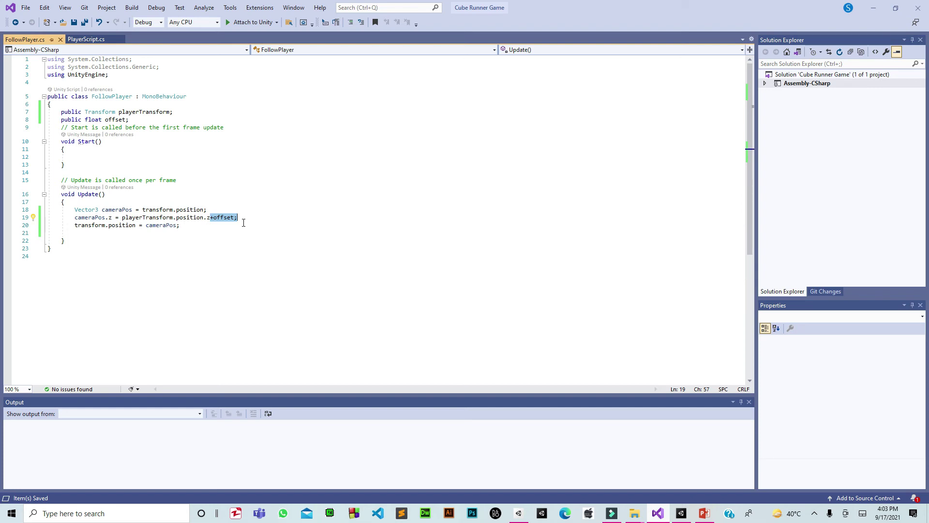
drag(75, 218, 118, 218)
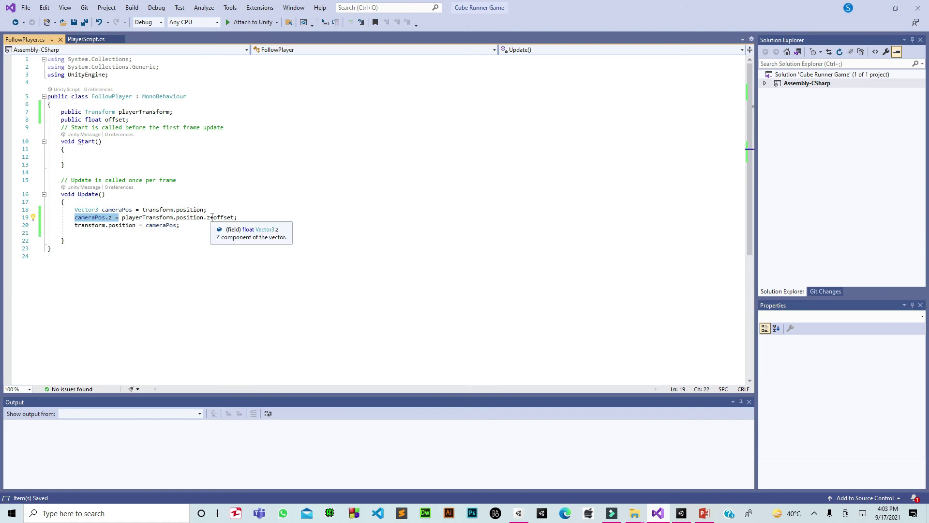
drag(211, 217, 250, 219)
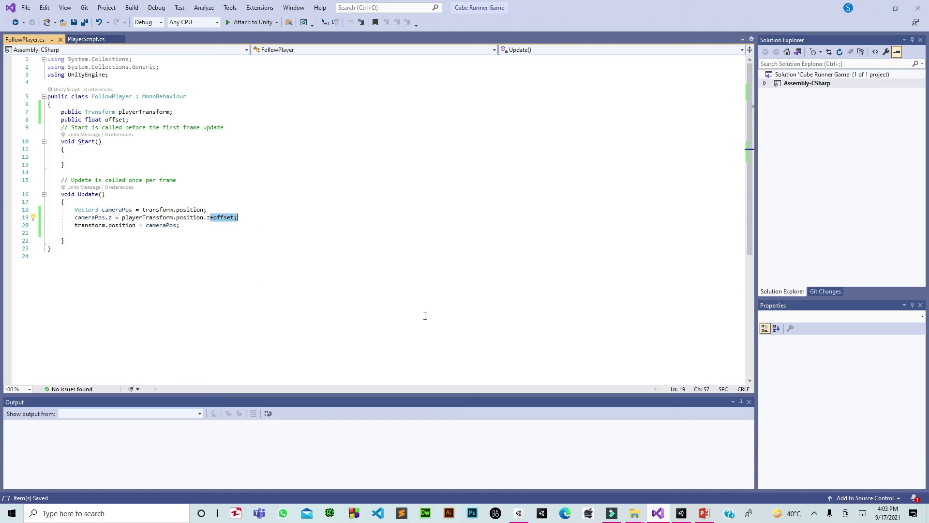
- Zoom out in the Scene view to watch the camera track the Player cube, then stop play mode
click(689, 516)
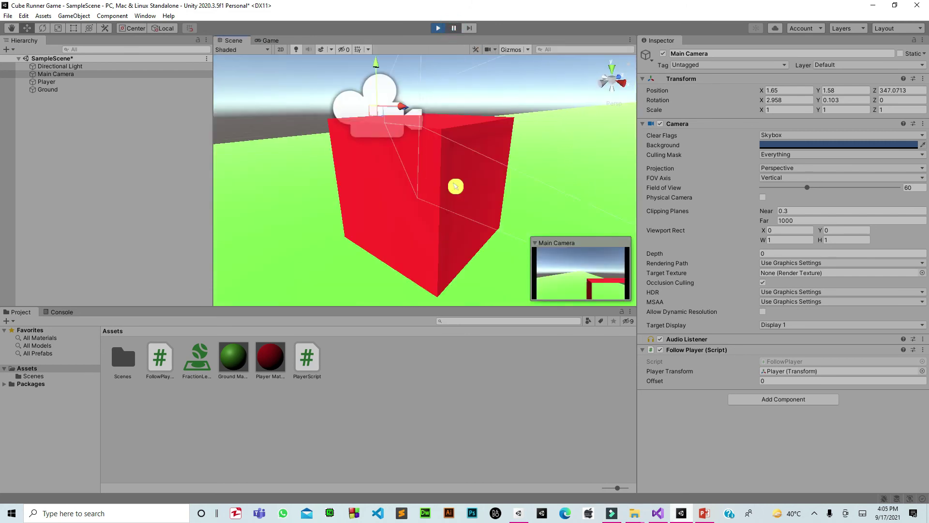
click(492, 91)
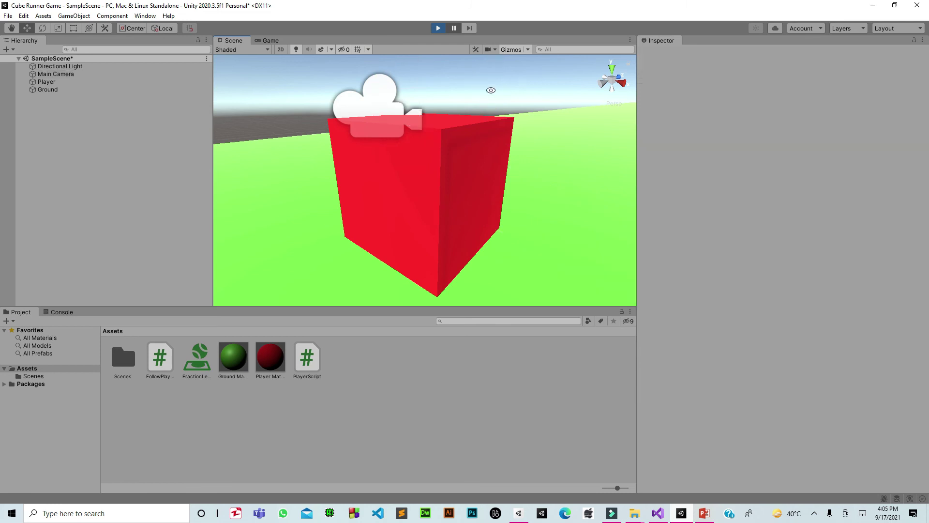
scroll(491, 90, down, 2)
scroll(494, 93, down, 2)
scroll(496, 96, down, 2)
scroll(499, 98, down, 2)
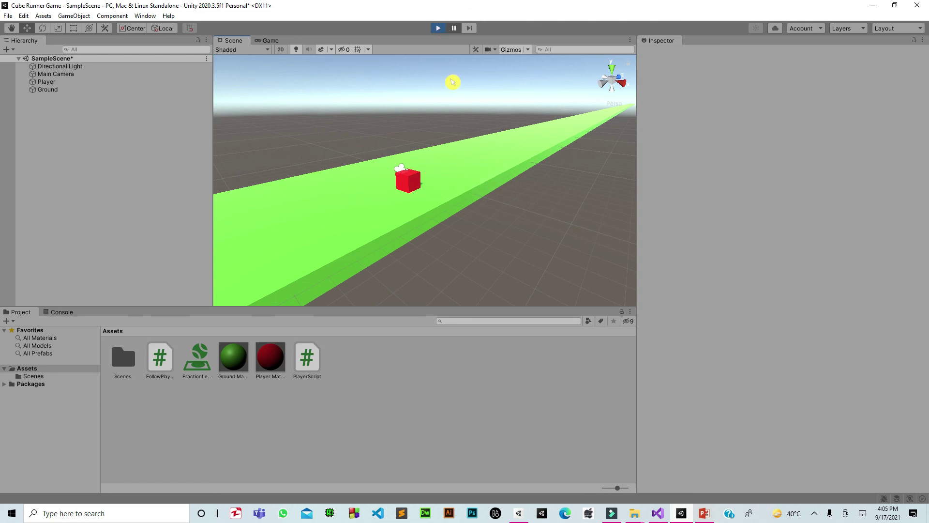
click(439, 28)
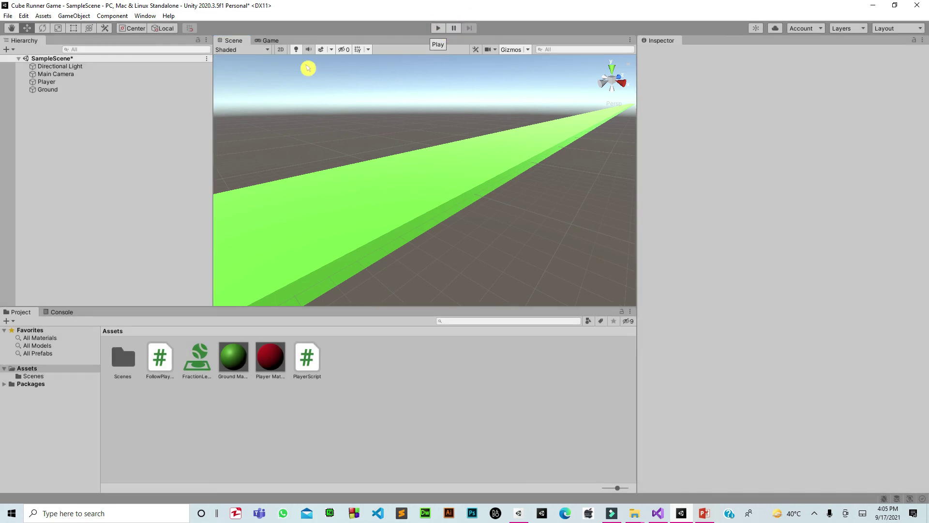
- Create a new 3D Cube, reset its Transform and set Position Y to 1
right_click(98, 134)
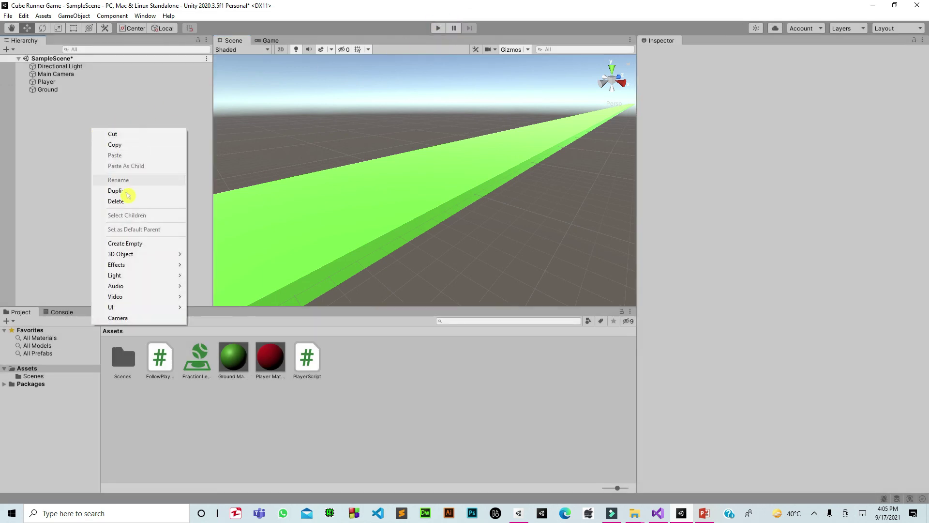
mouse_move(140, 254)
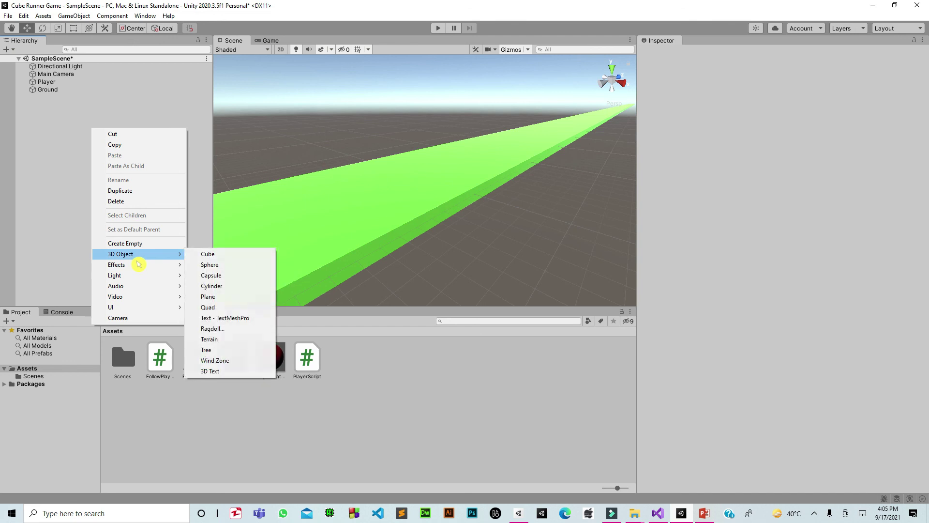
click(210, 260)
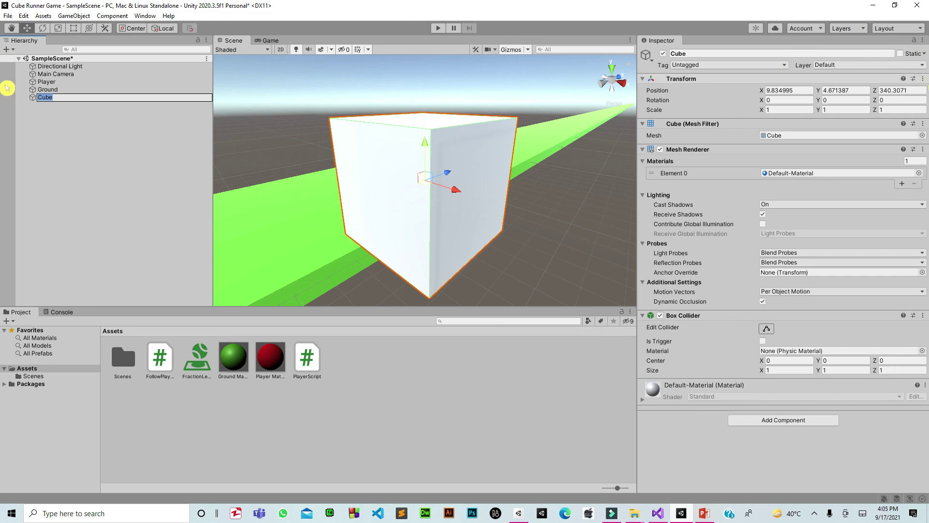
click(924, 78)
click(906, 88)
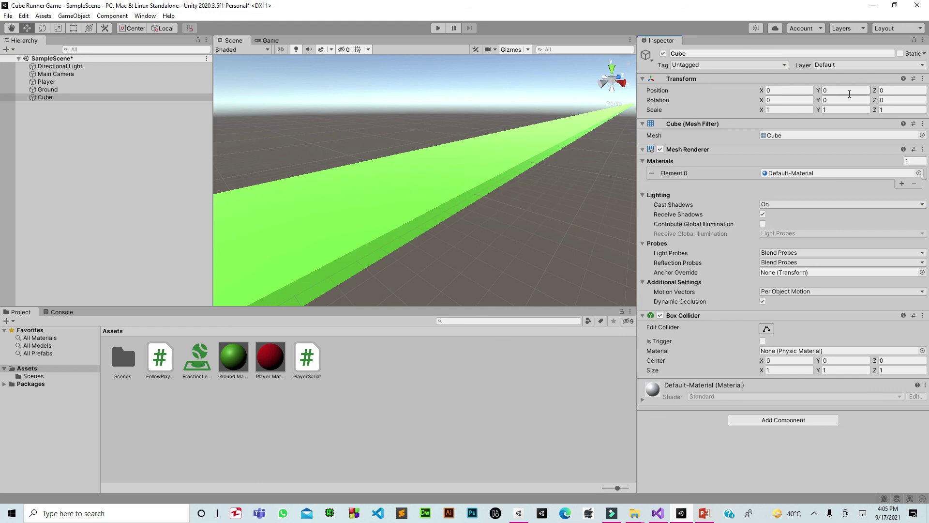
click(856, 92)
text(1)
- Stretch the cube to an X scale of 4, forming a white bar across the track
double_click(44, 103)
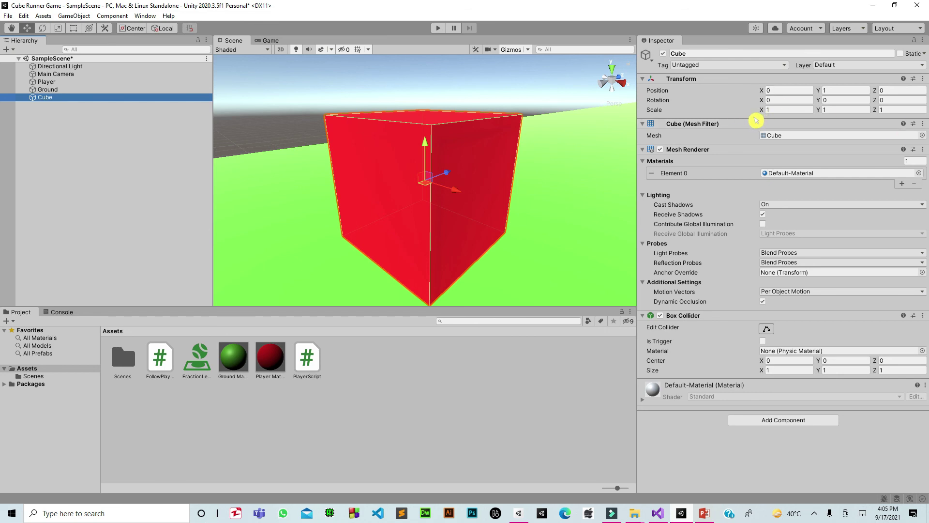
click(793, 109)
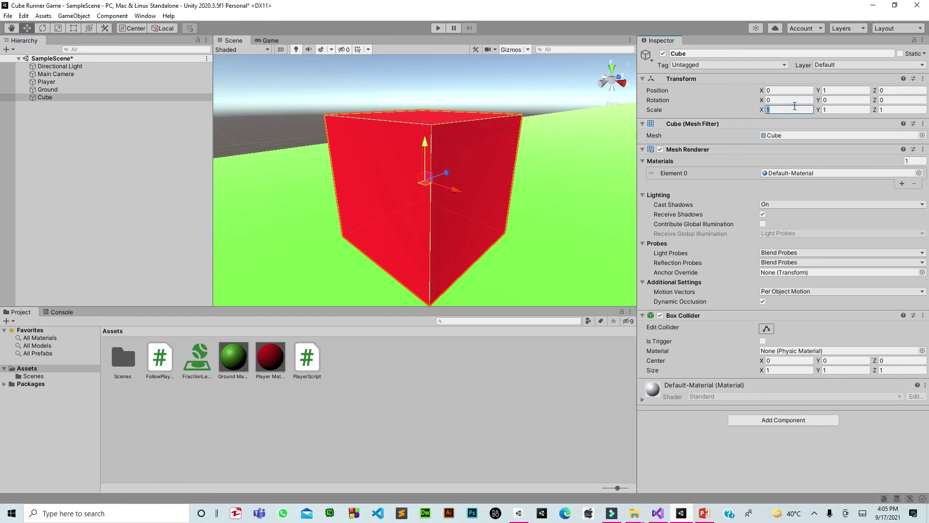
text(4)
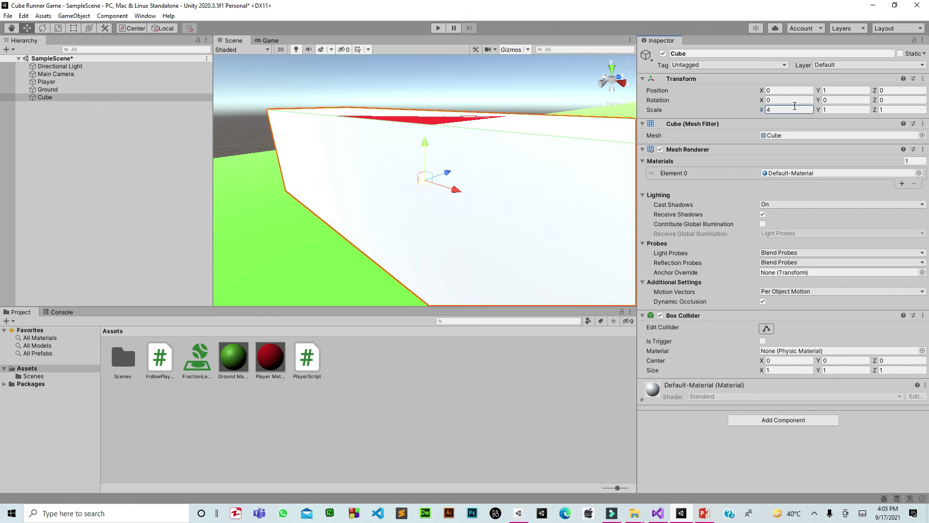
click(551, 89)
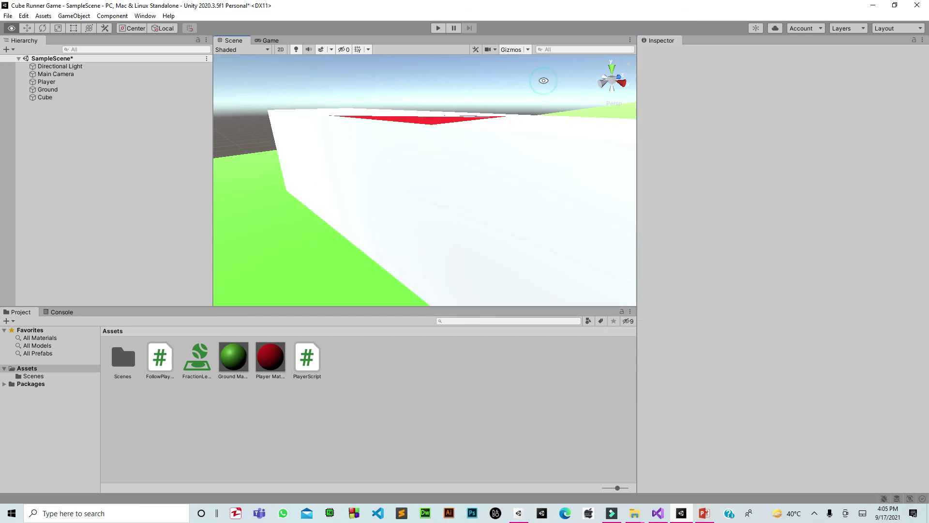
scroll(551, 88, down, 5)
scroll(551, 88, down, 3)
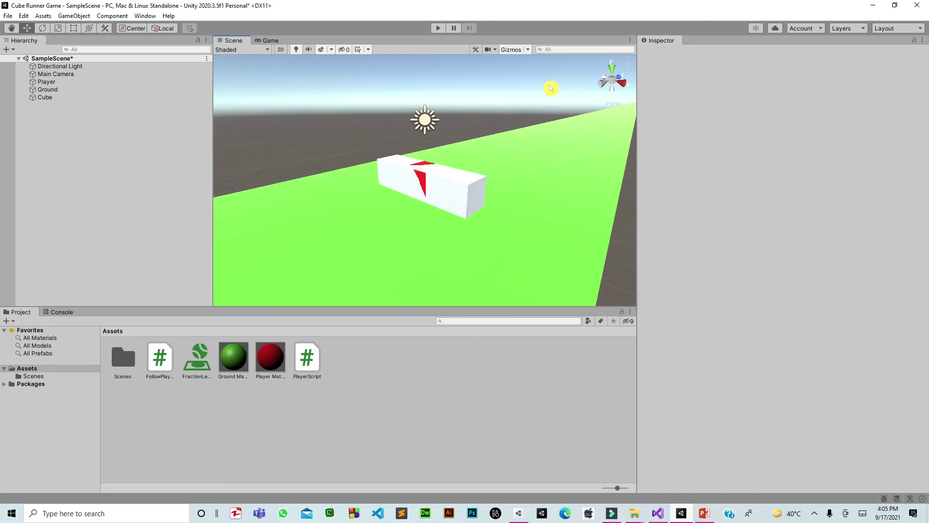
- Duplicate the Cube bar and space Cube, Cube (1) and Cube (2) along the track, Cube (1) at Z 2.78
click(89, 104)
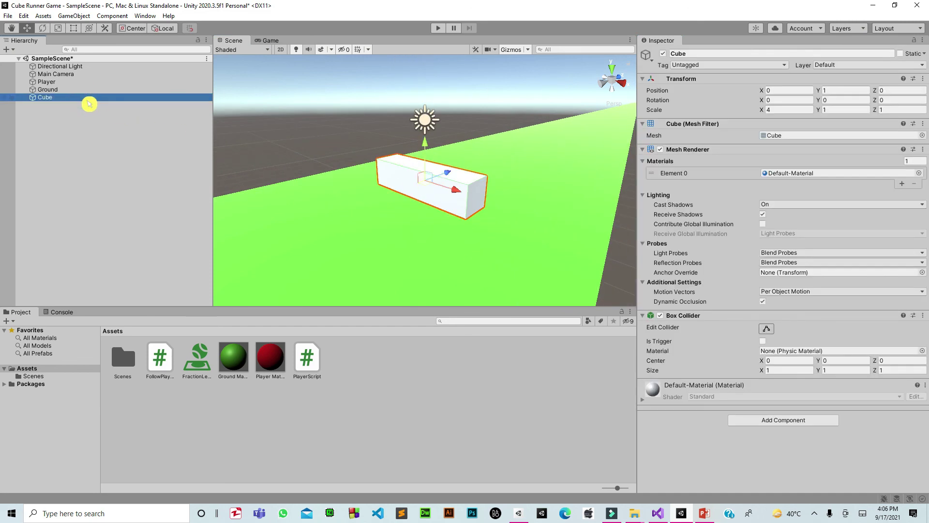
key(ctrl+d)
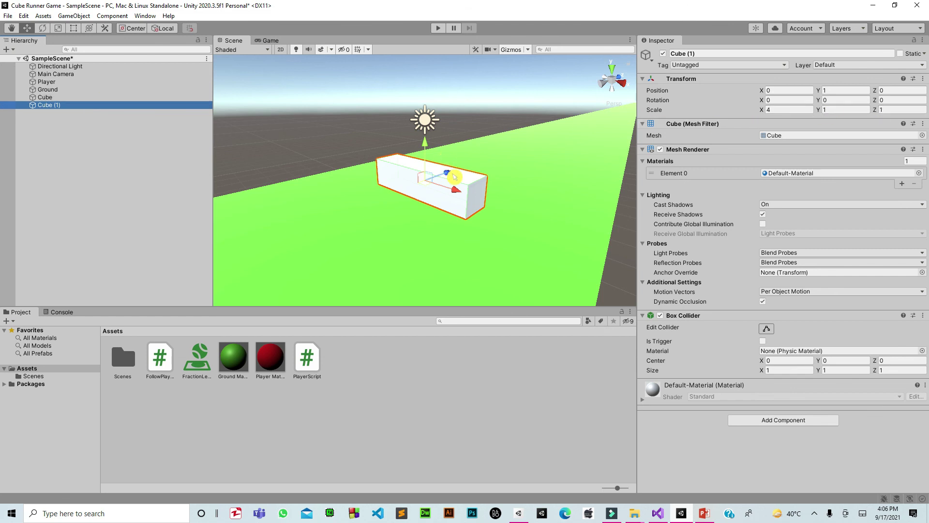
drag(455, 177, 511, 138)
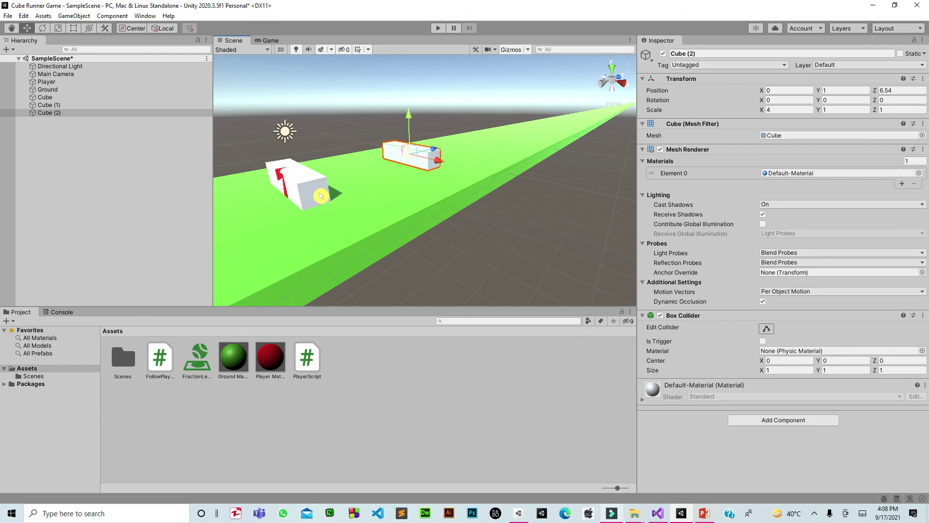
click(323, 194)
drag(332, 173, 392, 176)
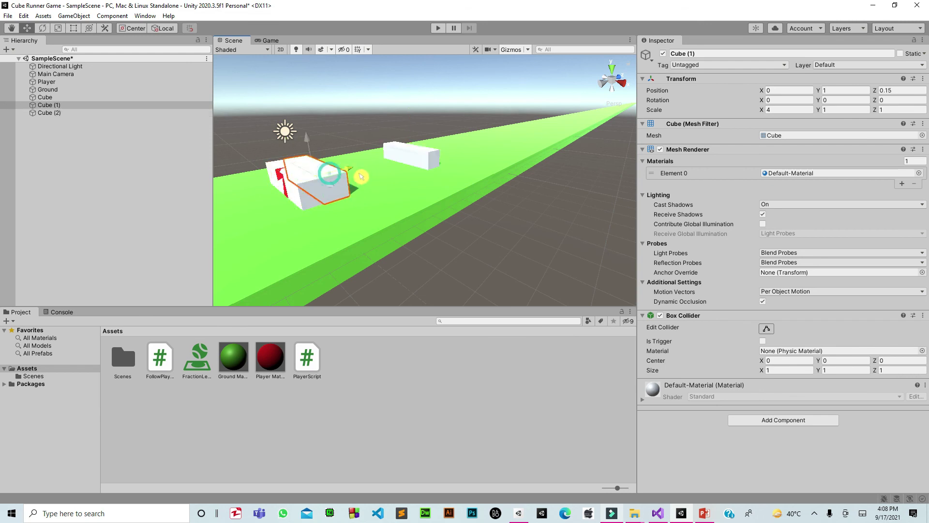
click(439, 161)
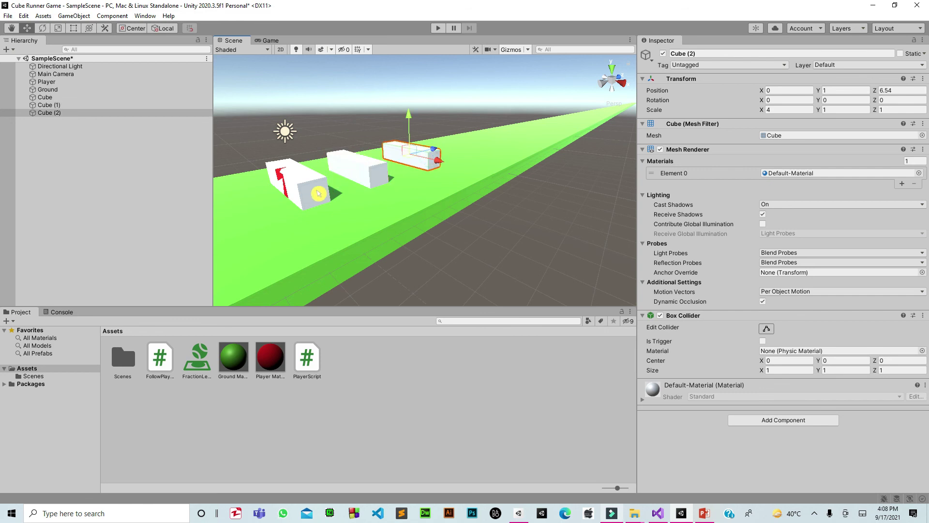
click(319, 194)
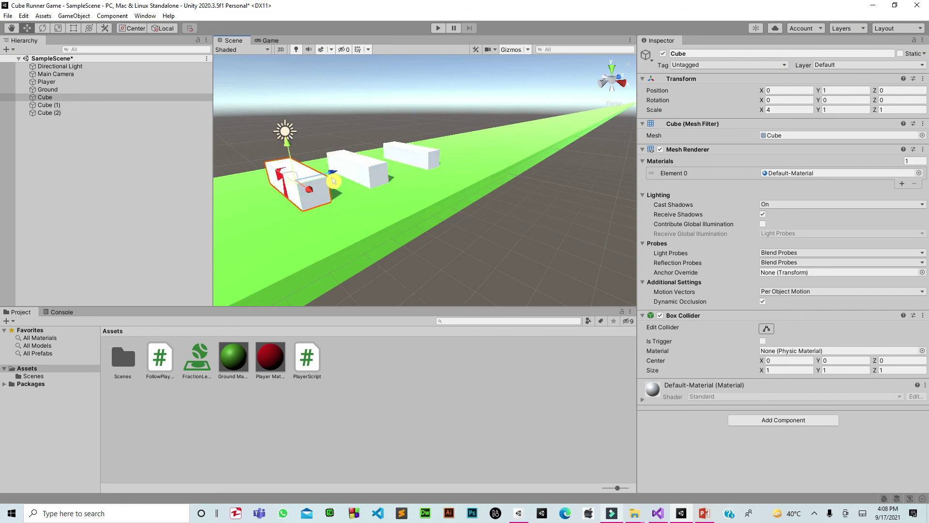
drag(321, 191, 494, 141)
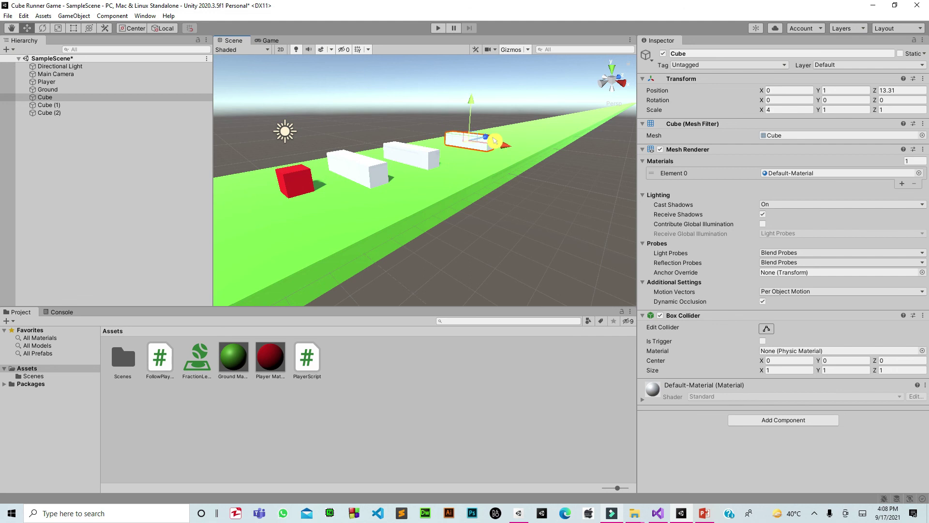
- Add Cube (3) through Cube (6) by duplicating bars and dragging each farther down the track
click(80, 113)
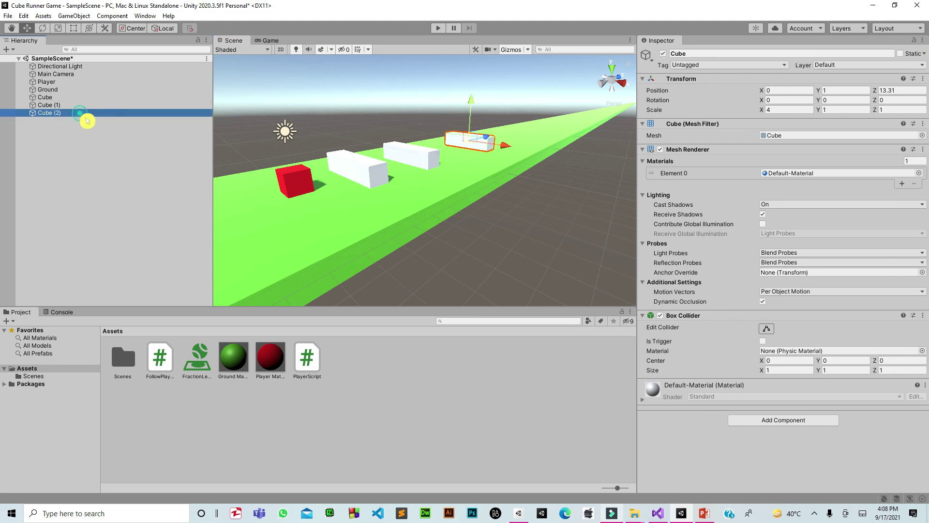
key(ctrl+d)
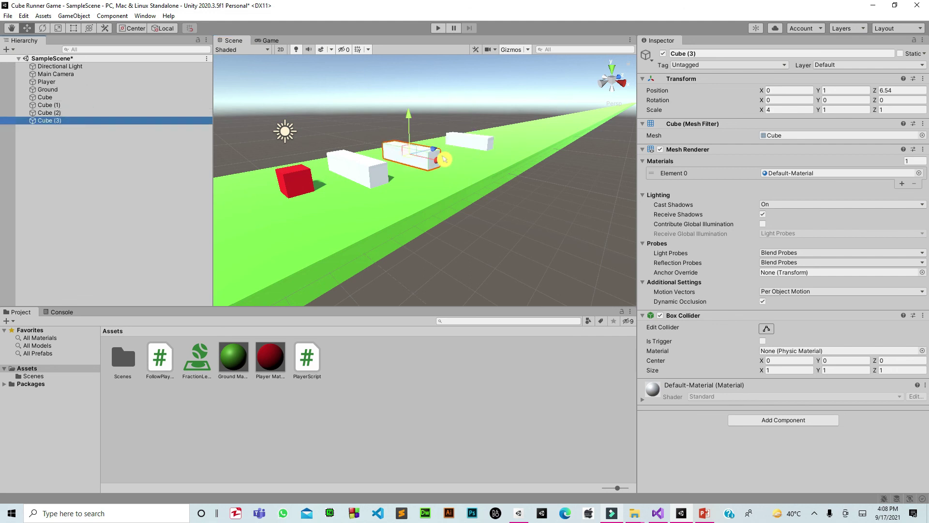
drag(439, 156, 528, 119)
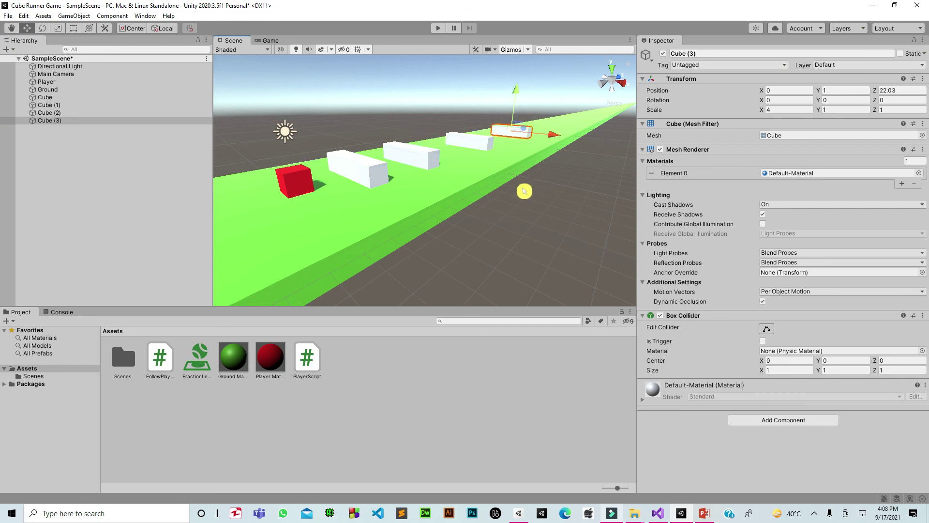
key(ctrl+d)
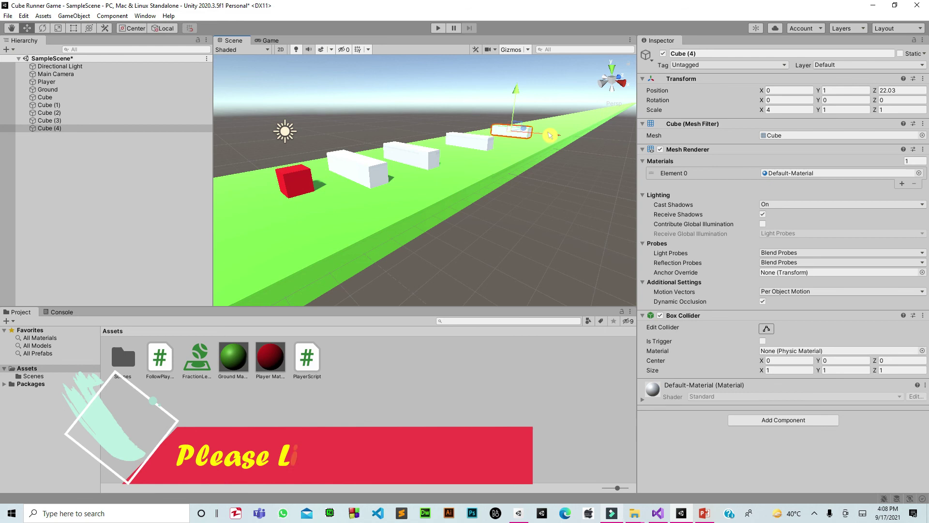
drag(550, 135, 567, 113)
key(ctrl+d)
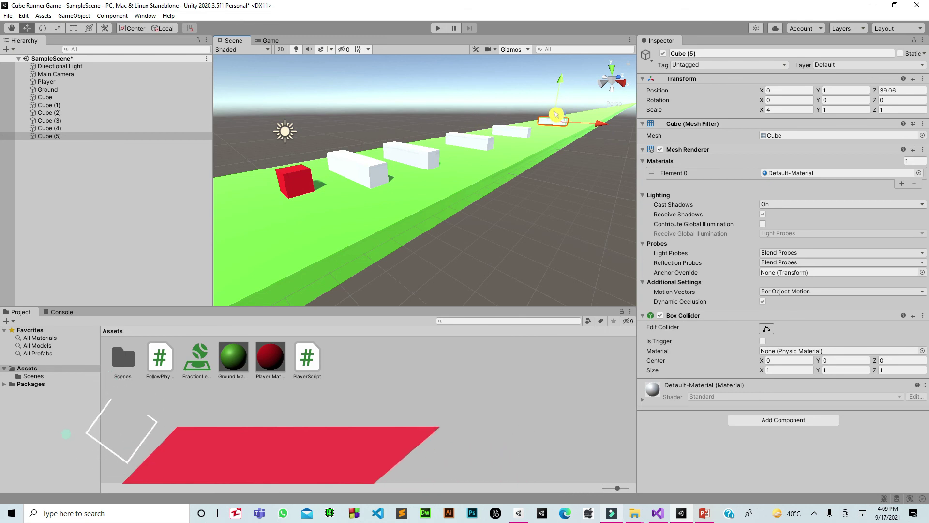
click(532, 137)
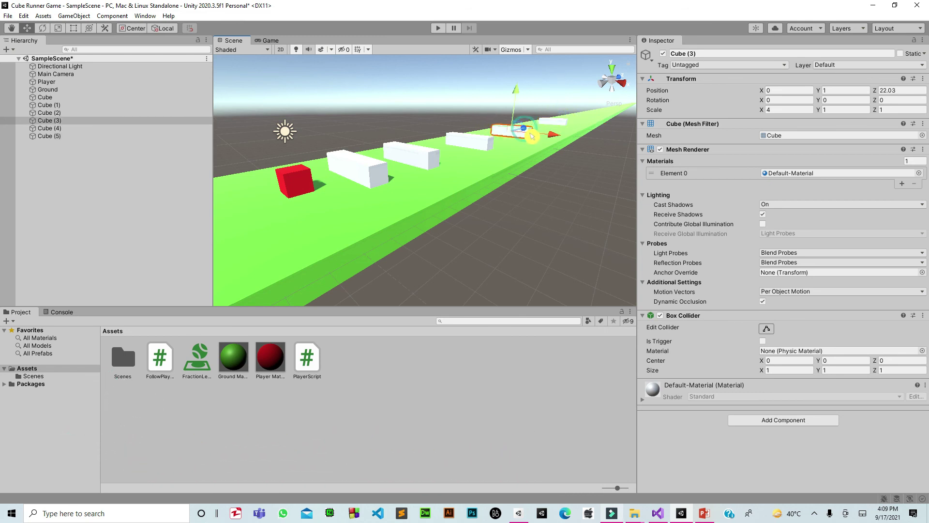
drag(532, 136, 580, 114)
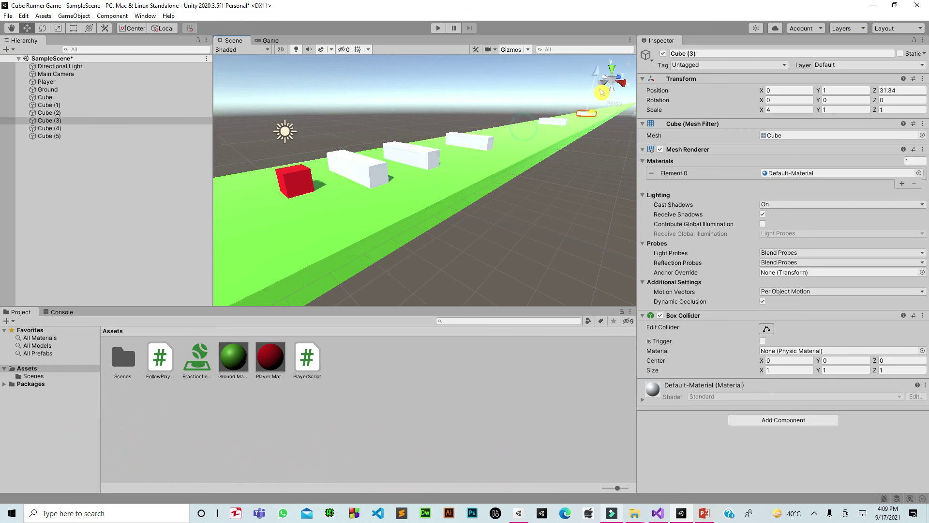
click(479, 146)
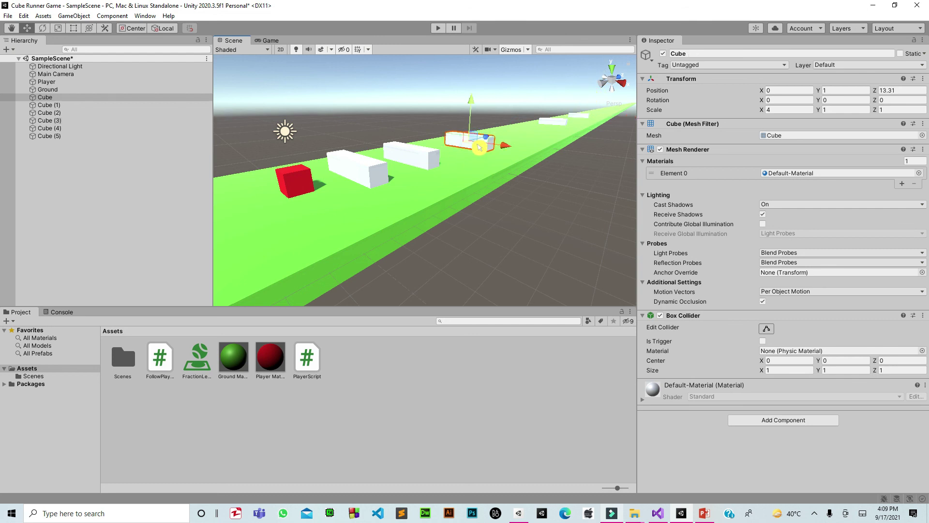
key(ctrl+d)
drag(518, 132, 542, 127)
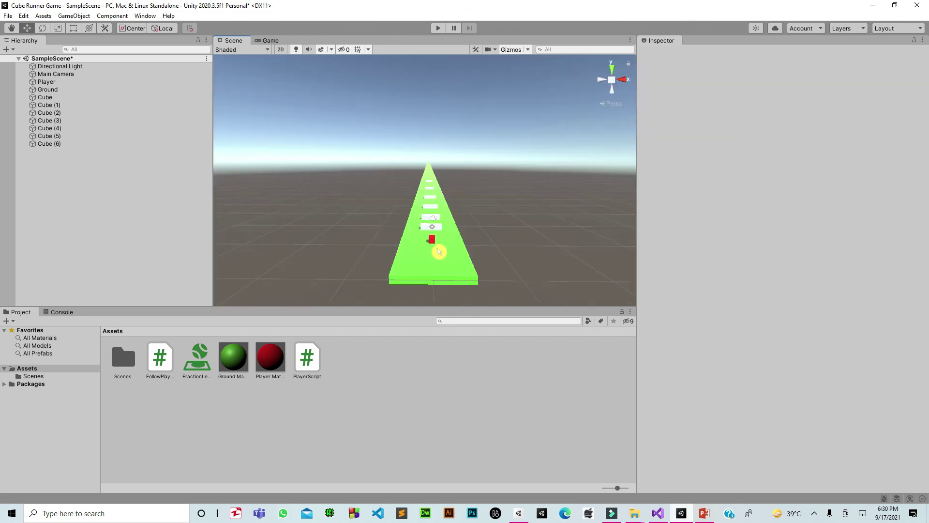
- Play-test with the Player selected, steering left and right with A and D, then stop
click(438, 244)
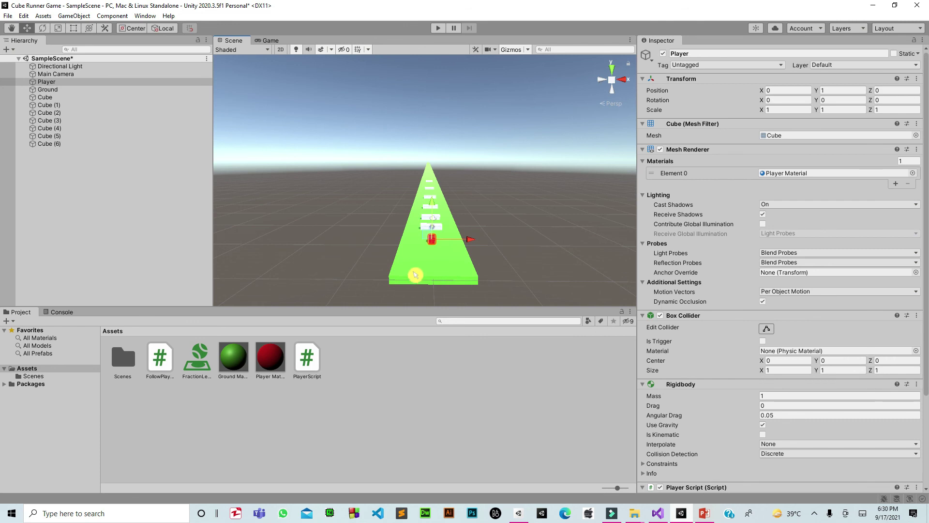
click(439, 30)
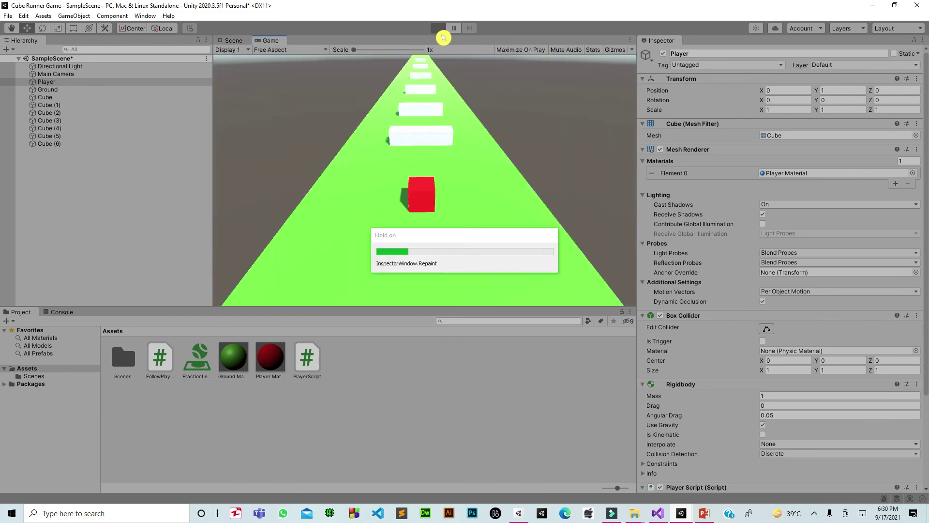
key(d)
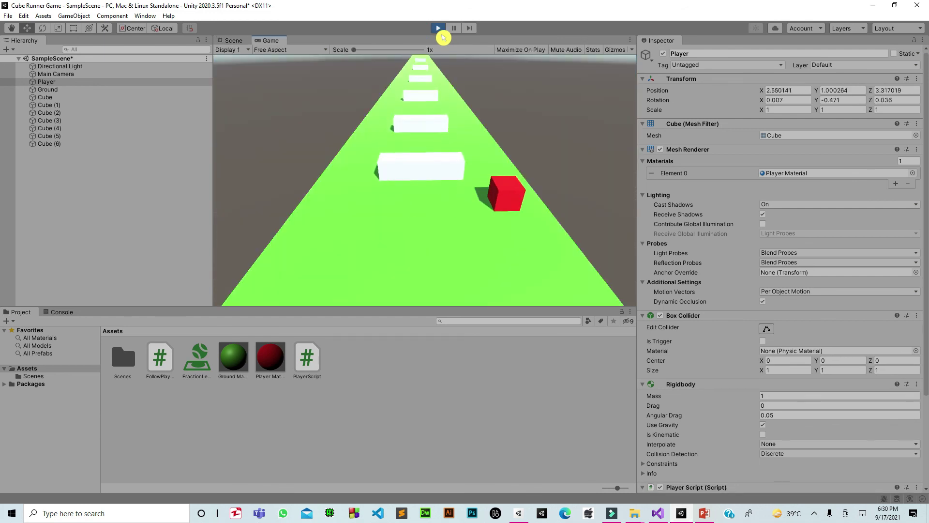
key(a)
key(a)
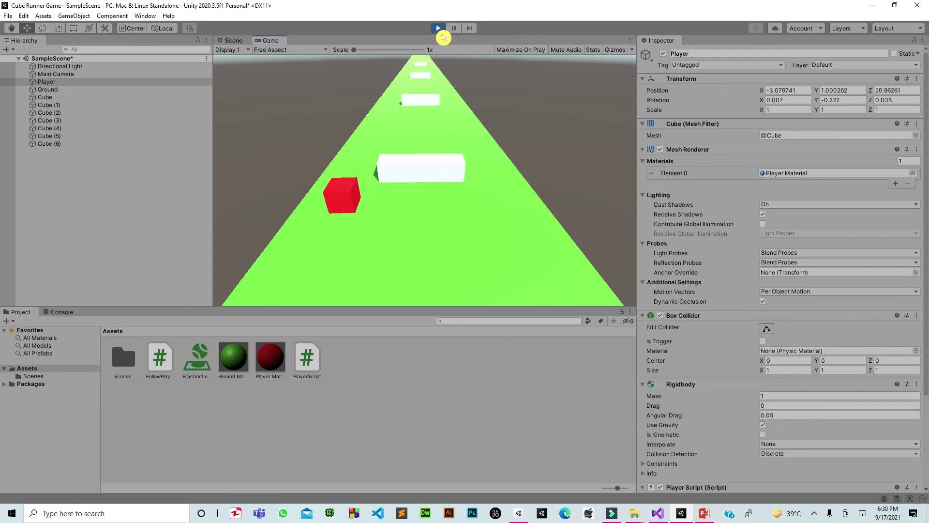
key(d)
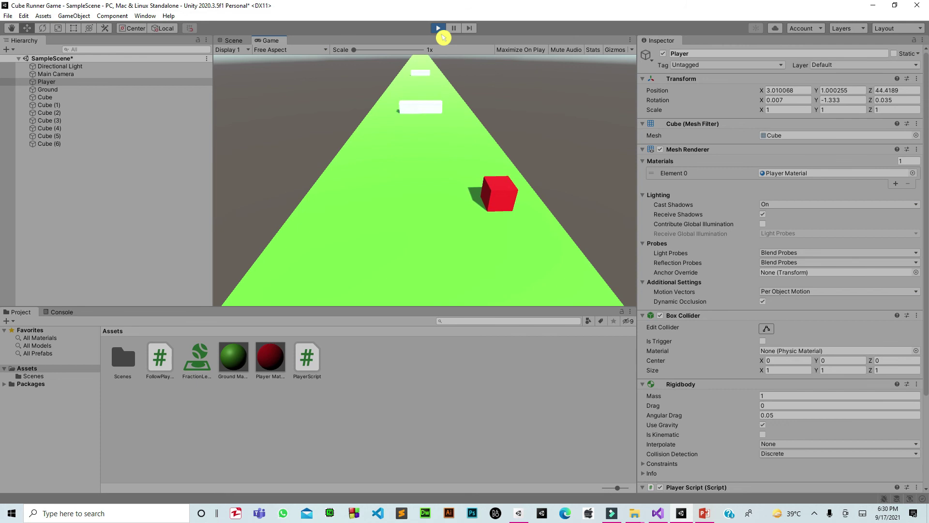
key(a)
key(a)
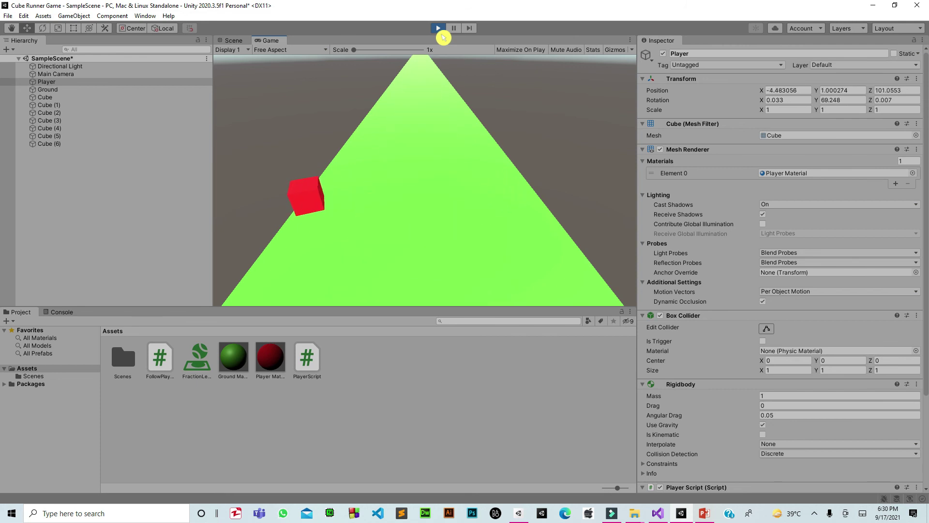
key(d)
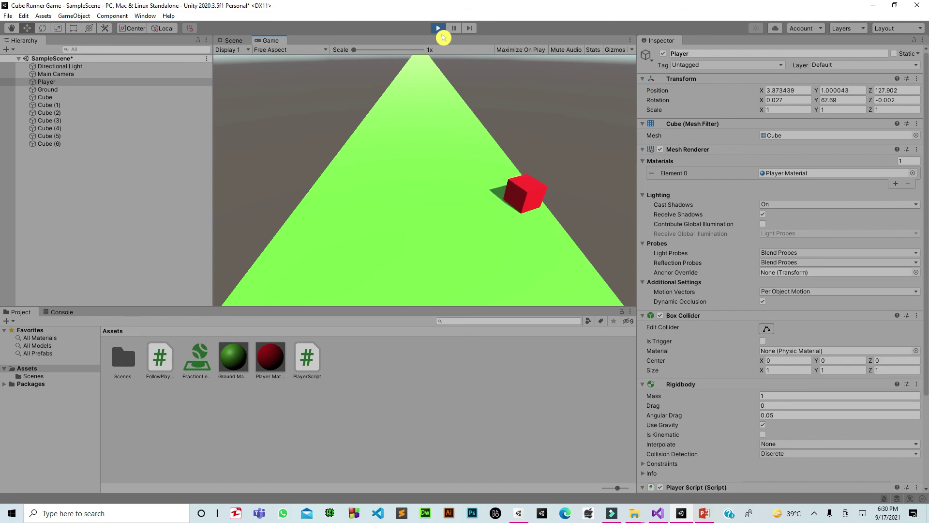
key(a)
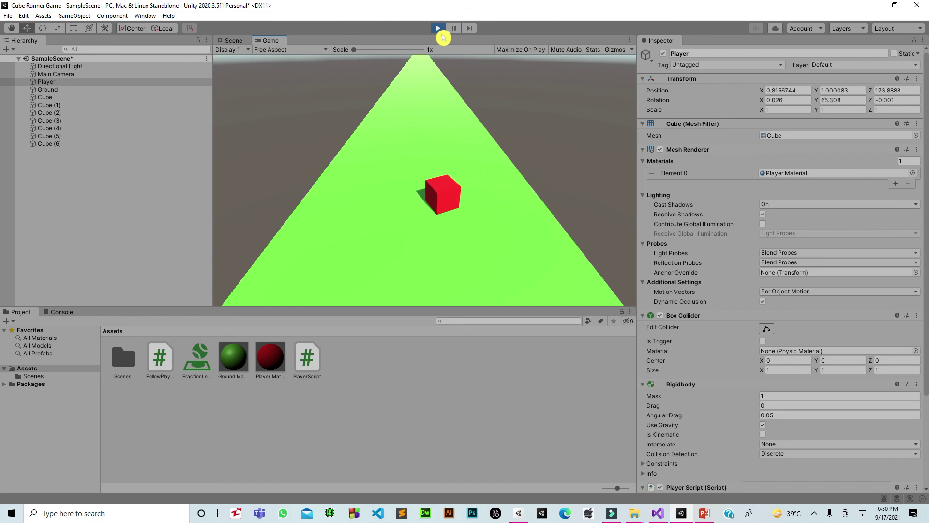
click(440, 32)
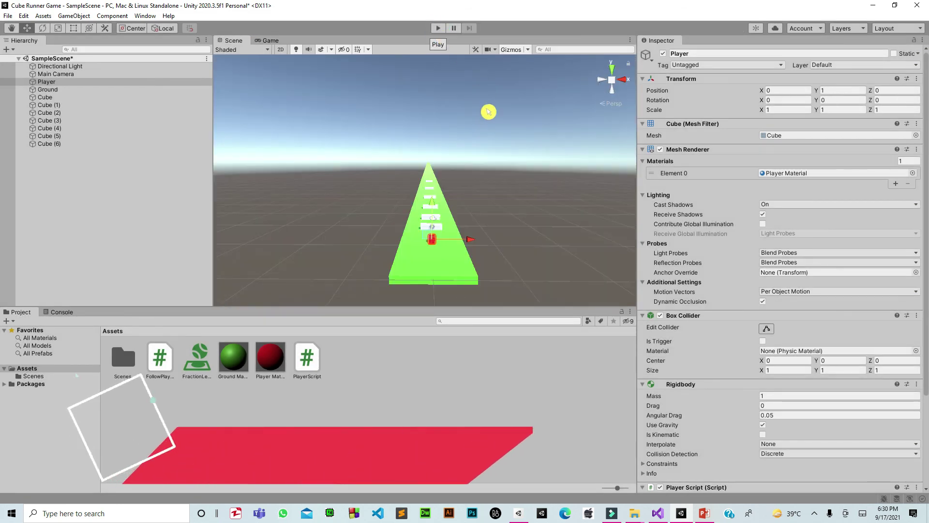
- Test-move the Player cube with the move gizmo, then bring the PowerPoint slide show back
drag(471, 239, 479, 239)
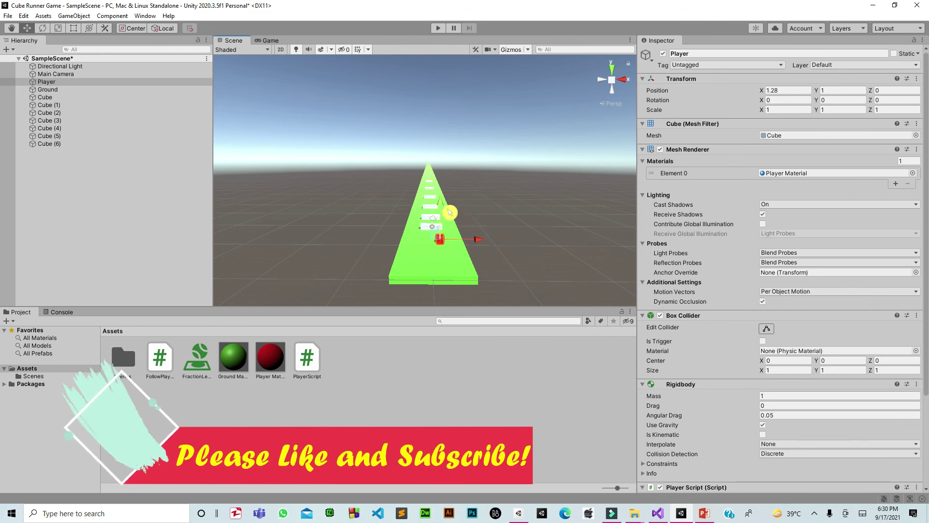
drag(447, 206, 430, 212)
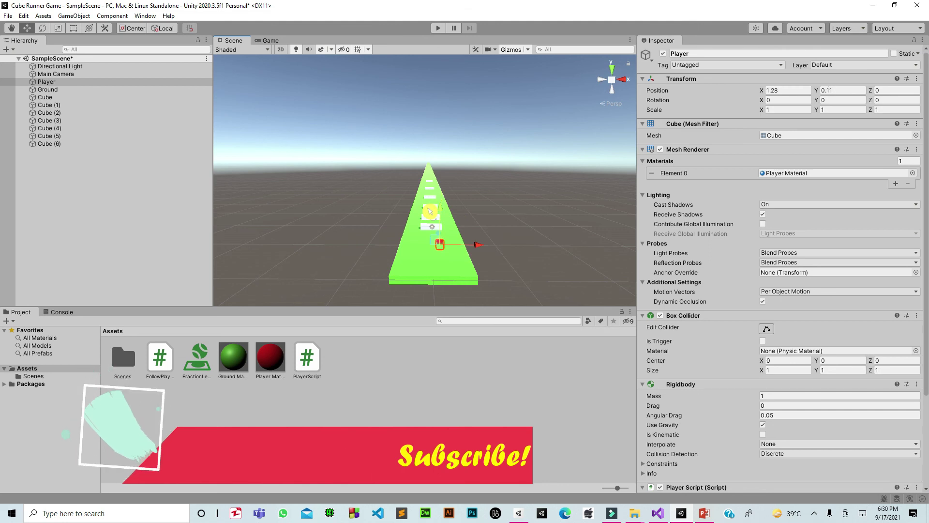
click(429, 212)
click(430, 212)
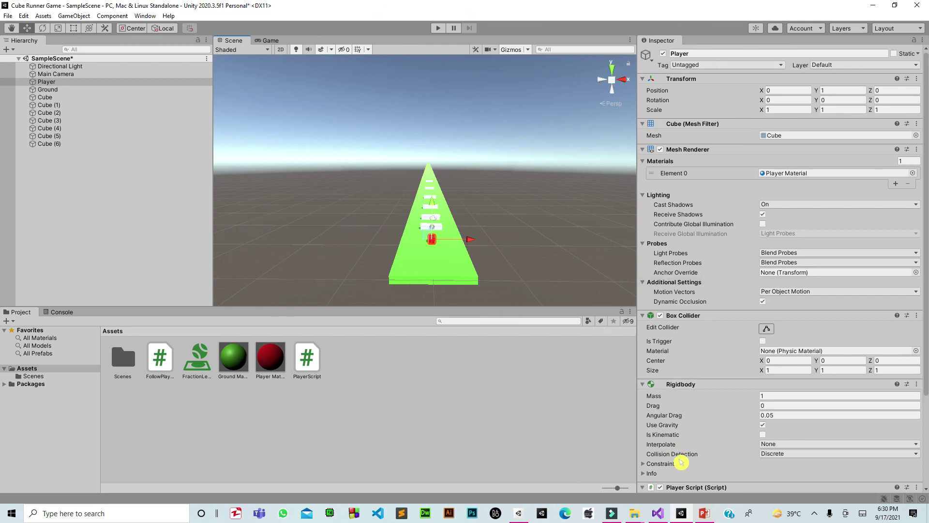
click(712, 516)
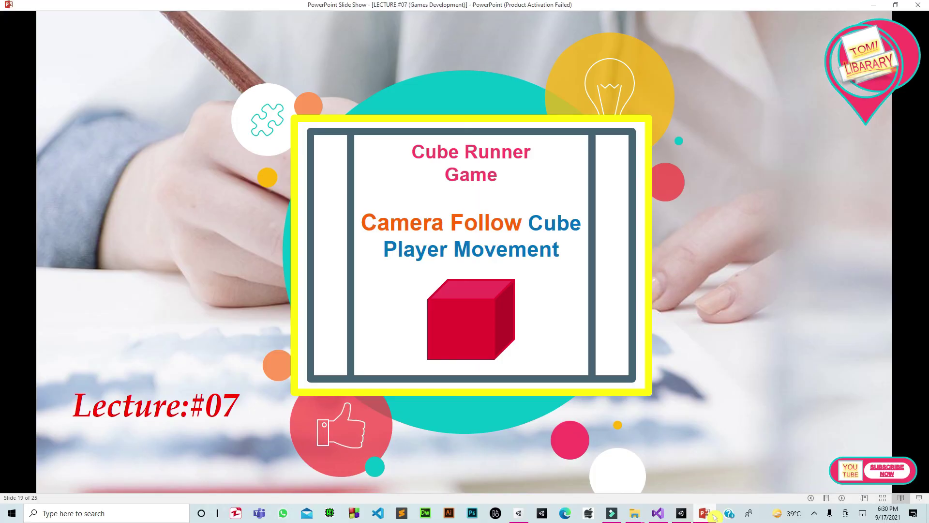
- Advance the slide show to slide 20, the closing SHARE|SUPPORT|SUBSCRIBE! Thankyou! slide
key(Right)
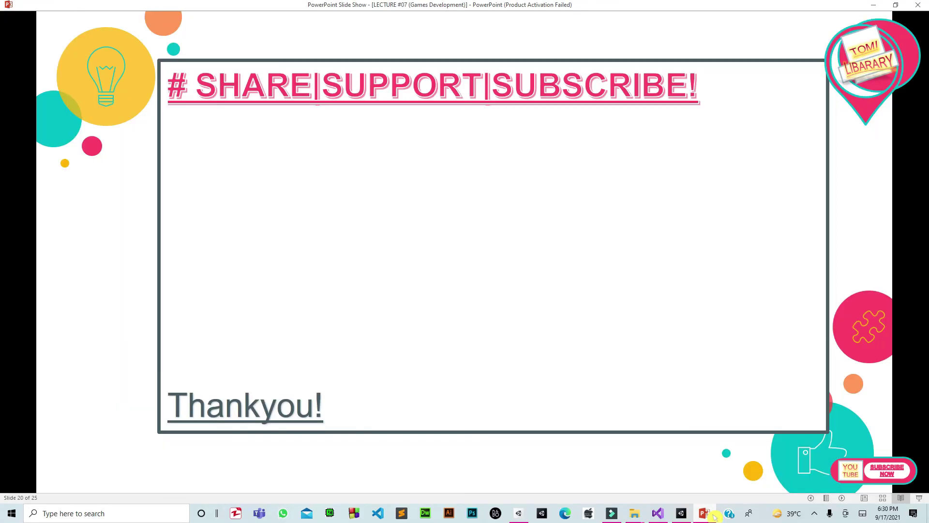